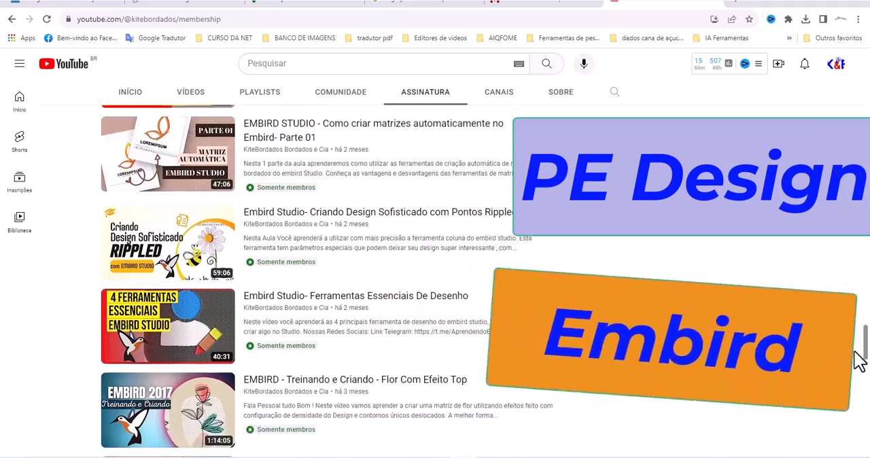
pyautogui.scroll(-1, 860, 369)
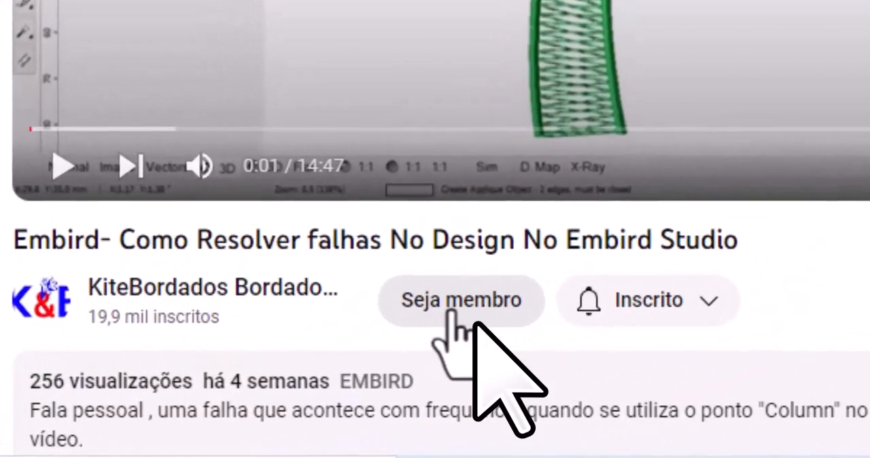
pyautogui.click(452, 313)
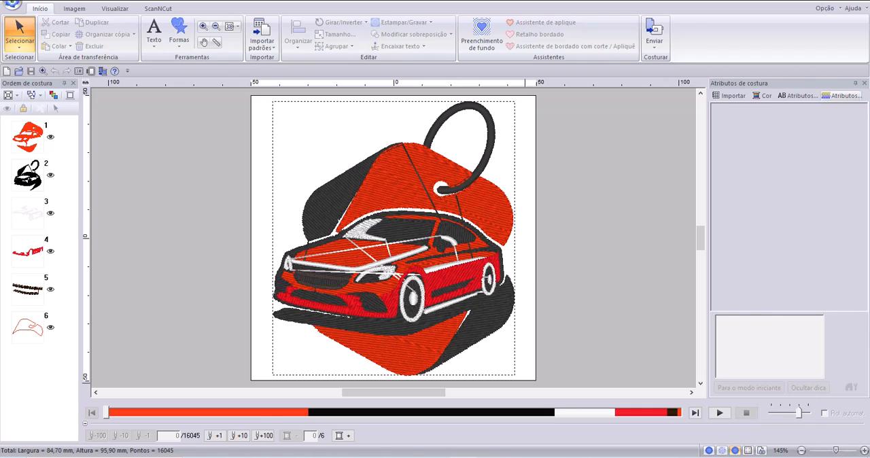
# Switch to the PE-DESIGN 11 manual in the browser and read its comparison of data types and the pages around it.
pyautogui.click(467, 456)
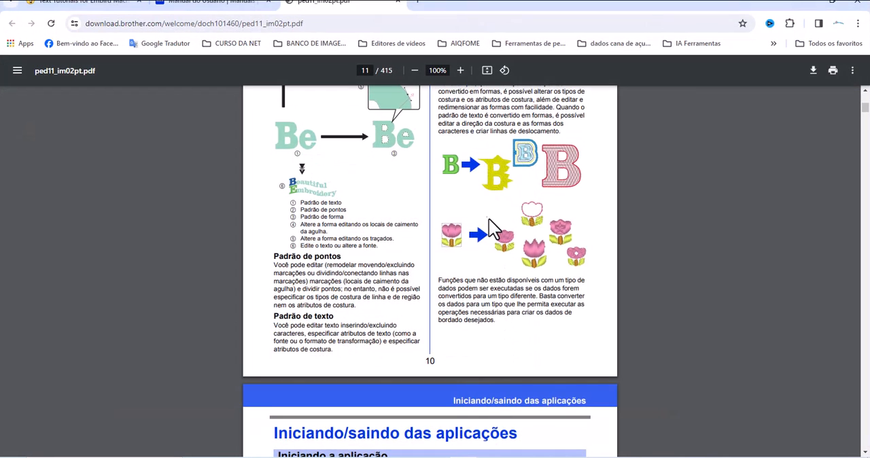
pyautogui.scroll(5, 487, 219)
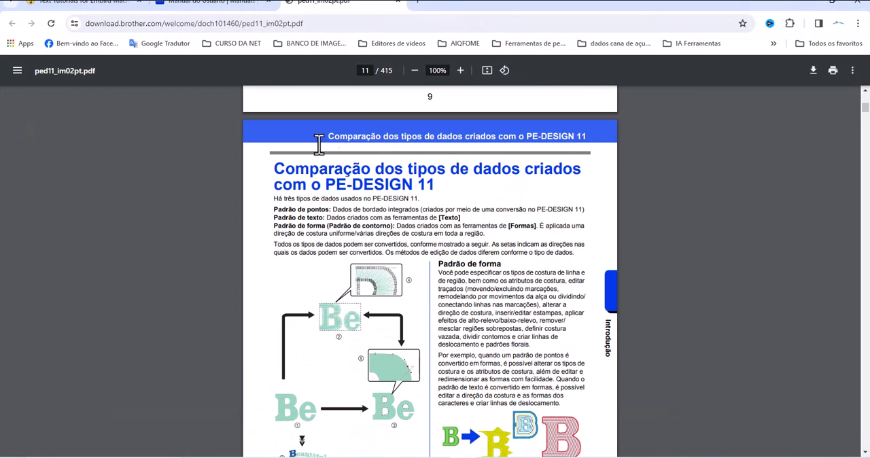
pyautogui.scroll(-1, 497, 249)
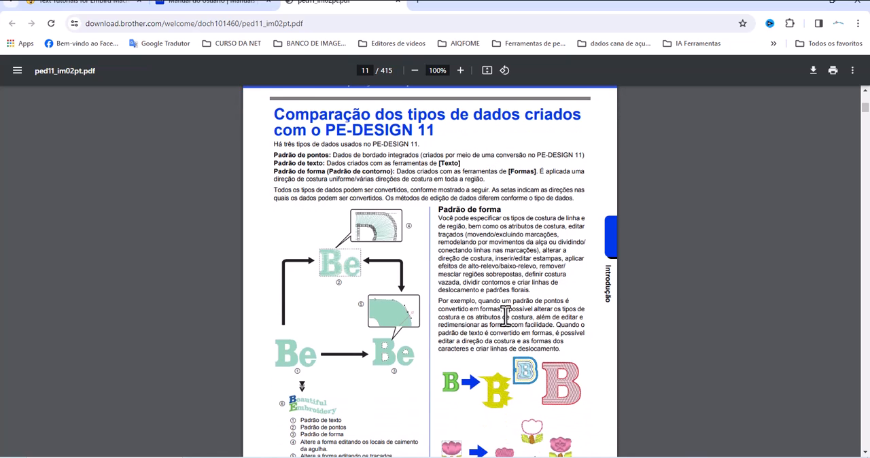
pyautogui.scroll(-1, 523, 369)
pyautogui.scroll(-20, 383, 285)
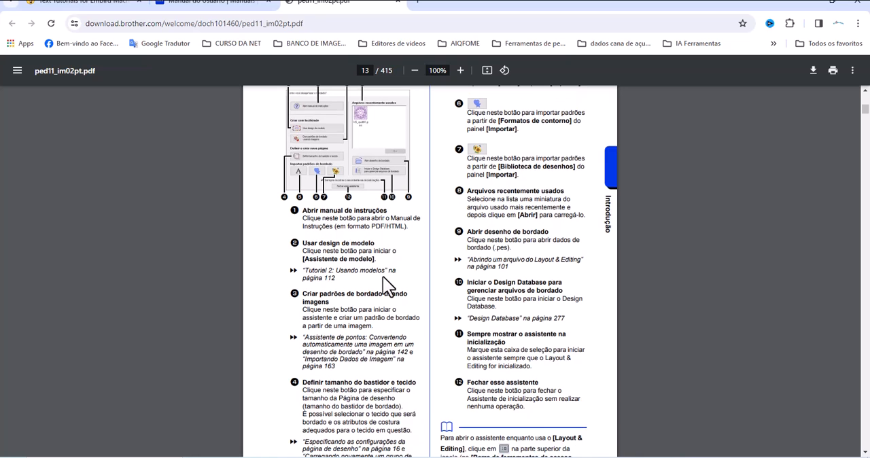
pyautogui.scroll(10, 417, 308)
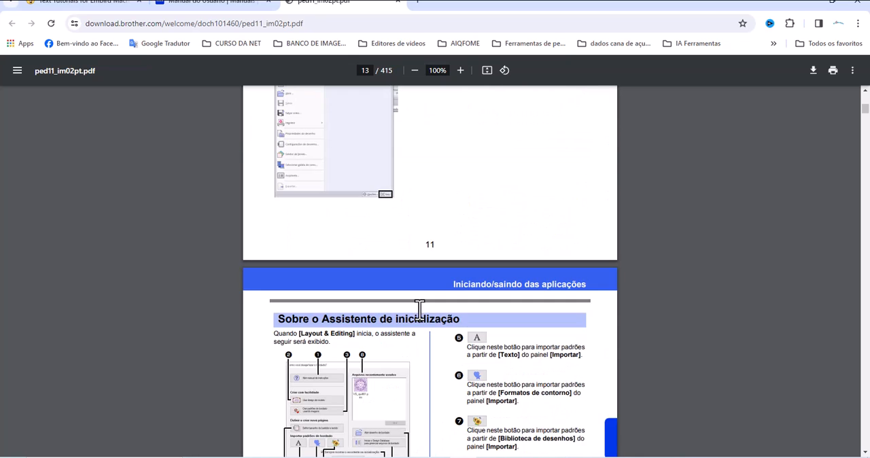
pyautogui.scroll(3, 419, 311)
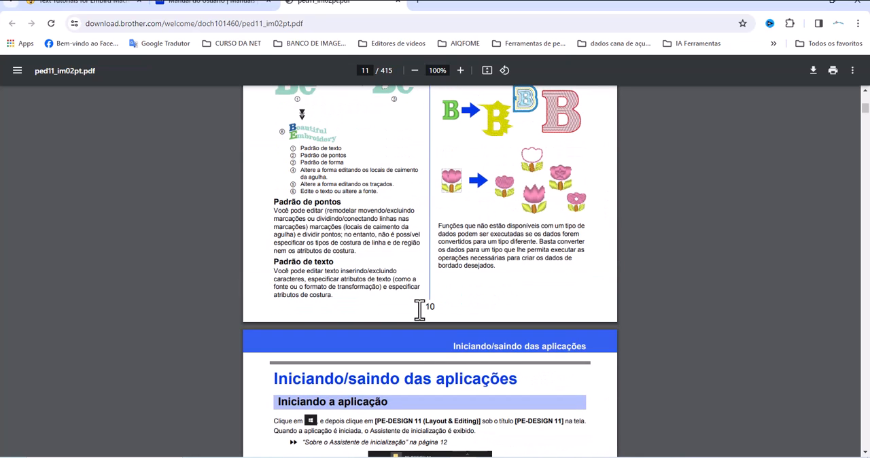
pyautogui.scroll(4, 419, 309)
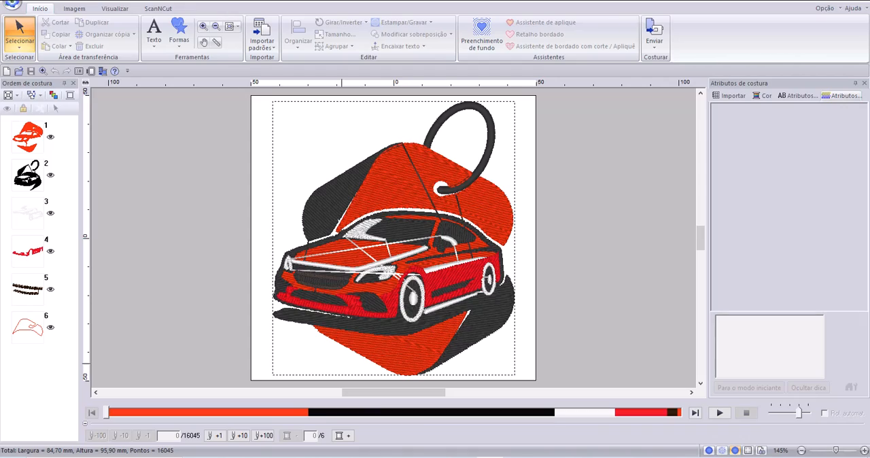
# Reopen the manual's data type comparison, highlight the definition of "Padrão de pontos", and return to the car design in PE-Design.
pyautogui.click(490, 457)
pyautogui.scroll(6, 421, 329)
pyautogui.scroll(-2, 416, 326)
pyautogui.scroll(-3, 412, 318)
pyautogui.scroll(-1, 349, 195)
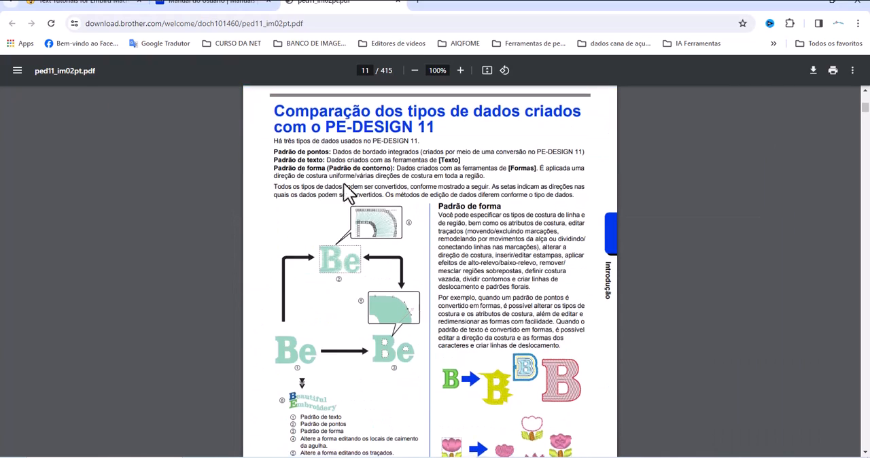
pyautogui.scroll(2, 326, 156)
pyautogui.moveTo(316, 207); pyautogui.dragTo(548, 205)
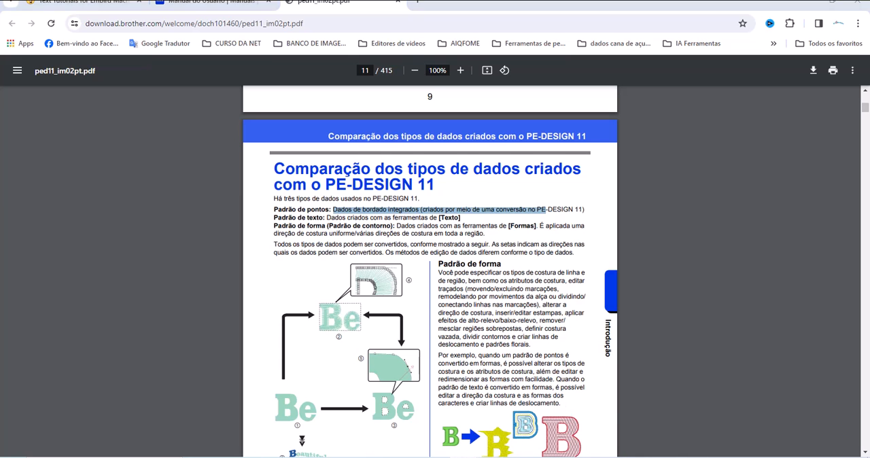
pyautogui.hotkey('alt', 'Tab')
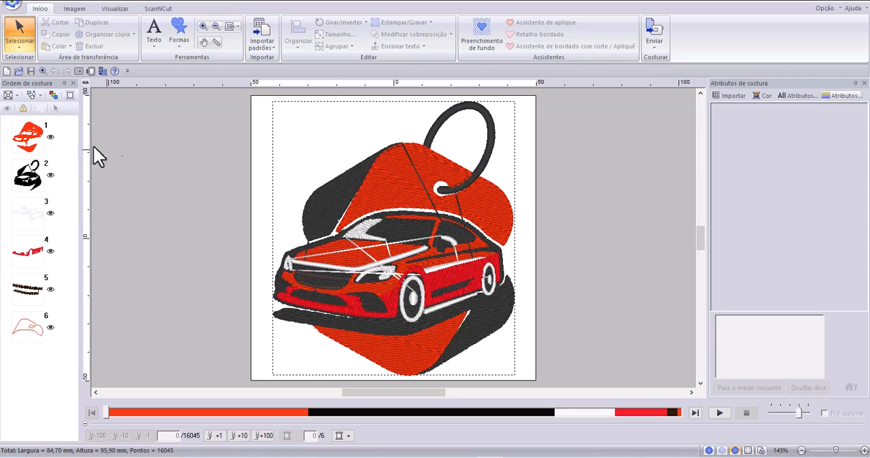
# Inspect the orange, black and red stitch blocks of the car design one by one in the sewing order.
pyautogui.click(27, 135)
pyautogui.click(28, 178)
pyautogui.click(30, 249)
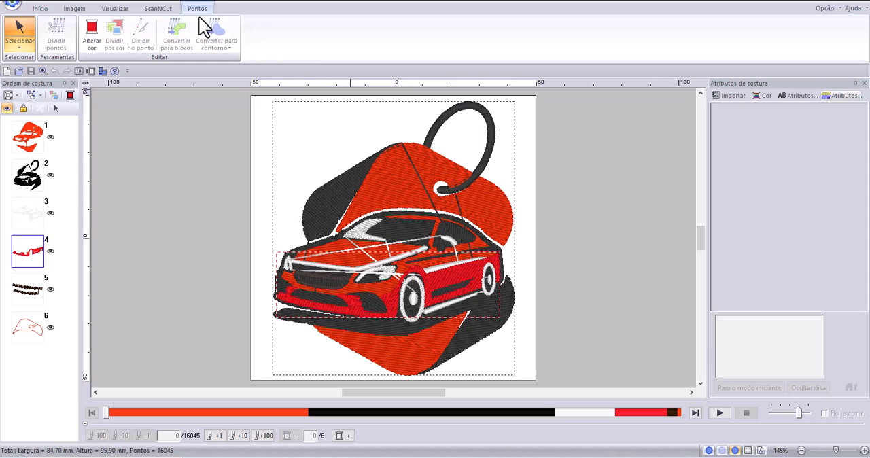
pyautogui.click(11, 128)
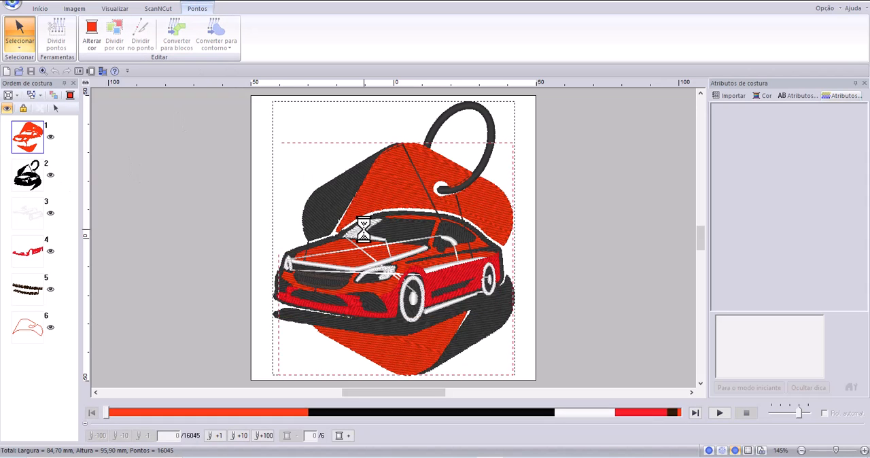
pyautogui.click(31, 185)
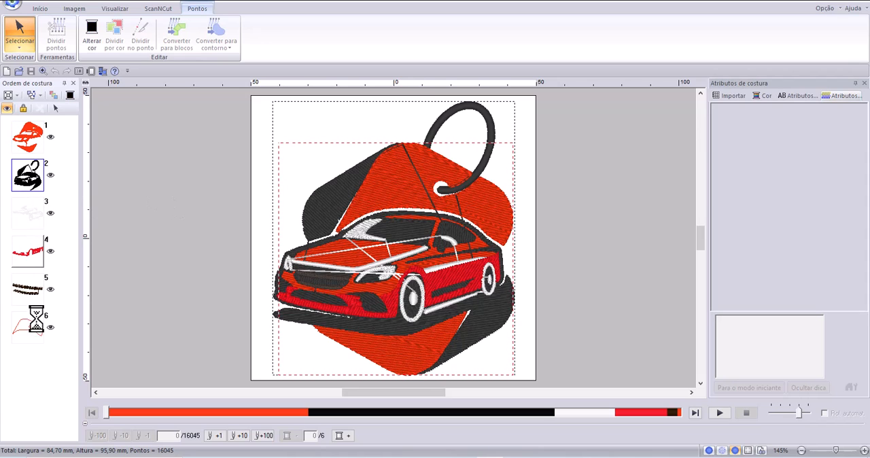
pyautogui.click(36, 140)
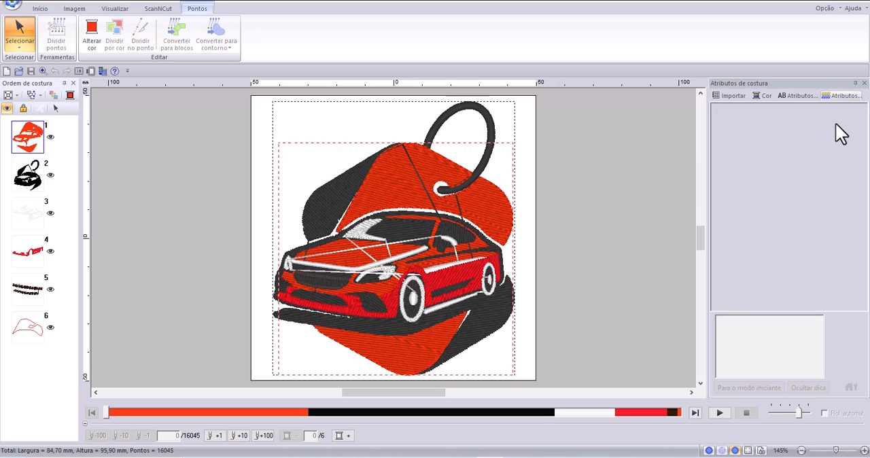
# Check the sewing attributes, text attributes and thread colour settings for the orange stitch block.
pyautogui.click(840, 96)
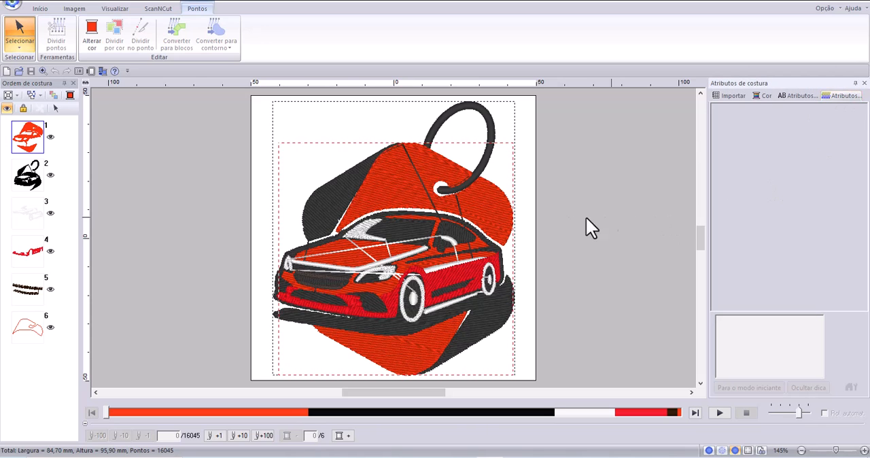
pyautogui.click(796, 96)
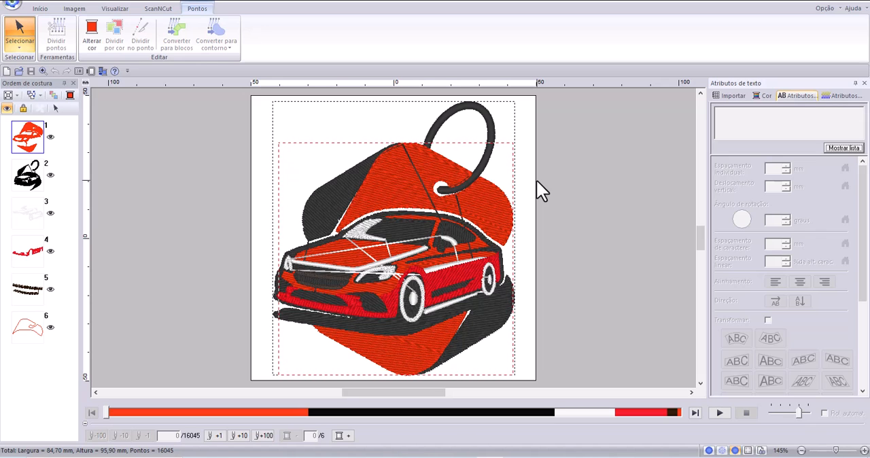
pyautogui.click(759, 96)
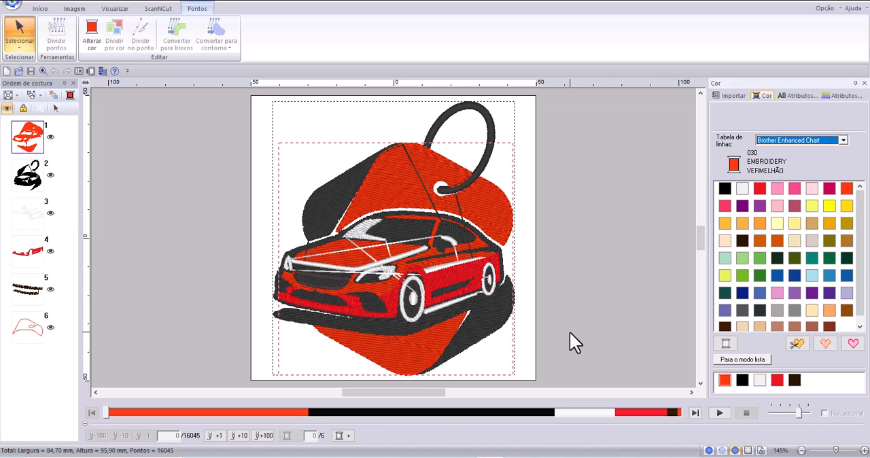
# Try scaling the whole car design down to about 55.3 × 62.7 mm, and undo the resize.
pyautogui.click(507, 228)
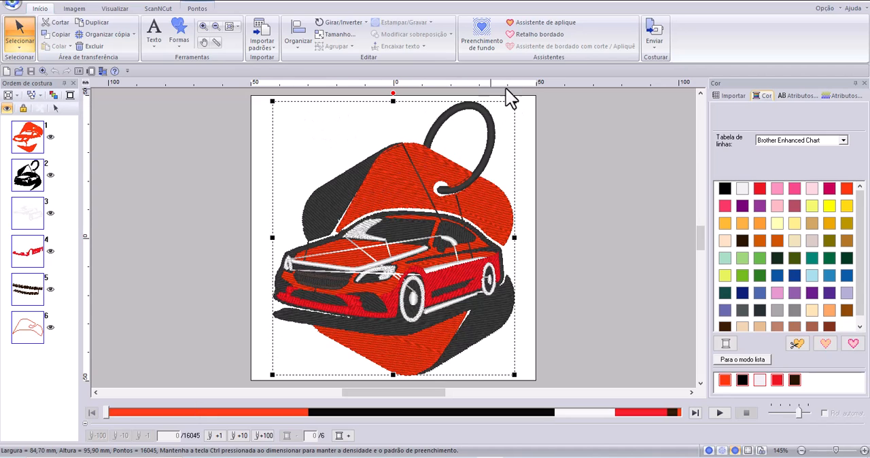
pyautogui.moveTo(514, 100); pyautogui.dragTo(430, 195)
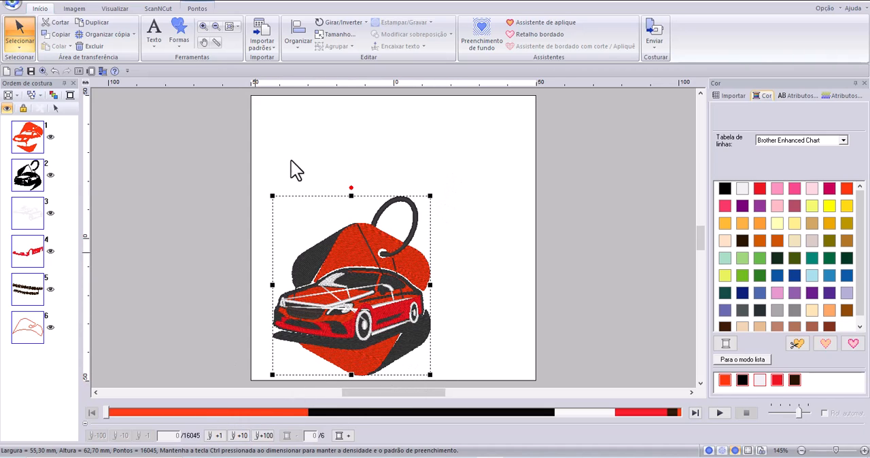
pyautogui.click(55, 70)
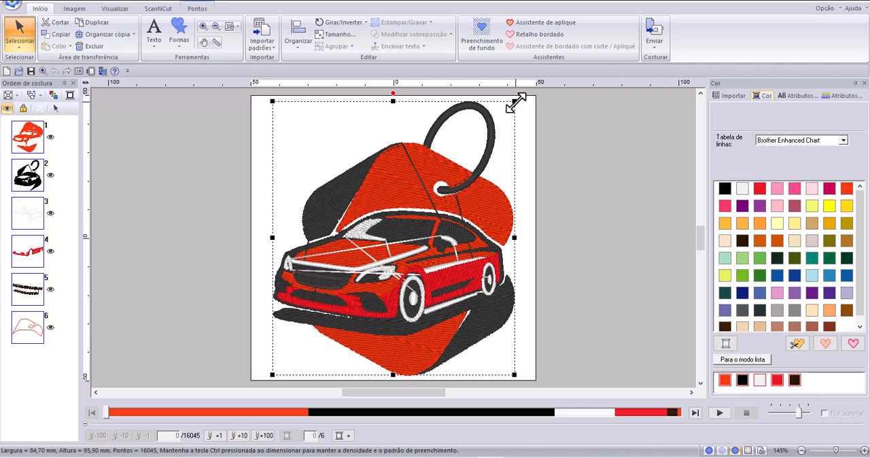
# Scale the car design down to about 49.6 × 56.1 mm while maintaining stitch density, and move it higher on the page.
pyautogui.moveTo(515, 101); pyautogui.dragTo(434, 214)
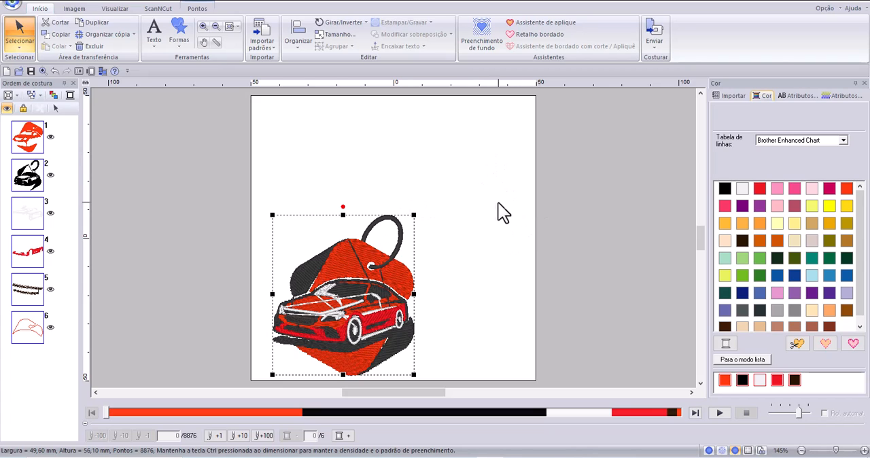
pyautogui.moveTo(367, 312); pyautogui.dragTo(360, 238)
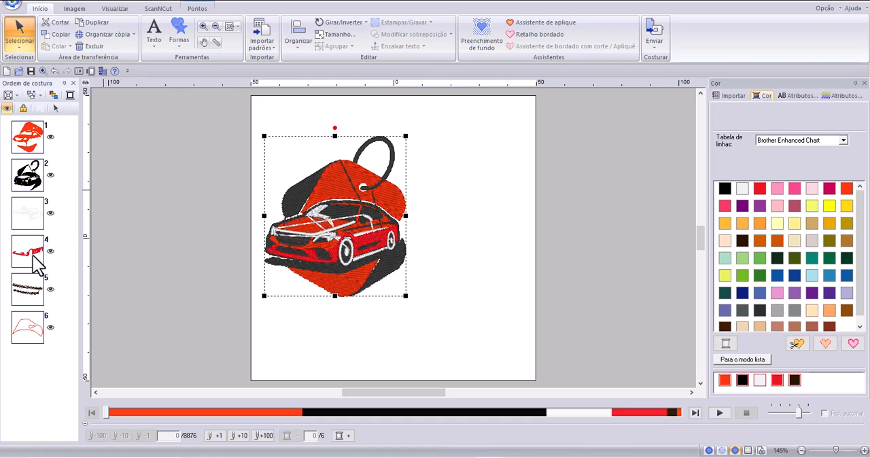
# Check which sewing and text attributes are offered for the resized car design.
pyautogui.click(824, 96)
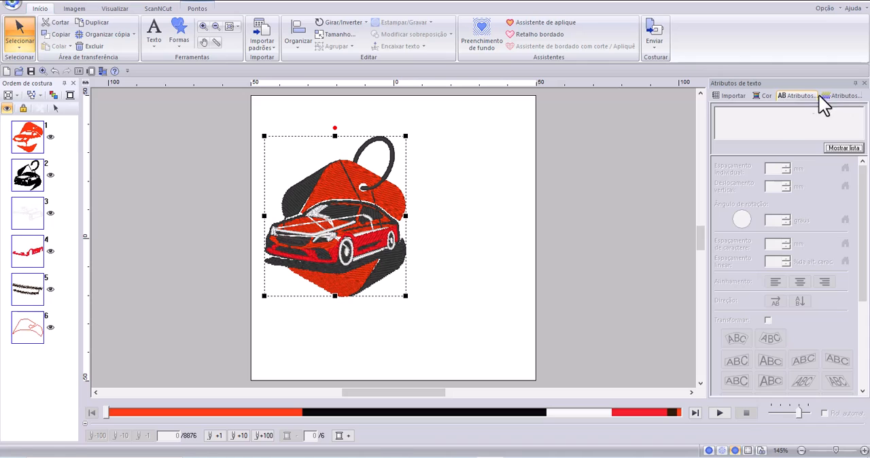
pyautogui.click(826, 96)
pyautogui.click(796, 96)
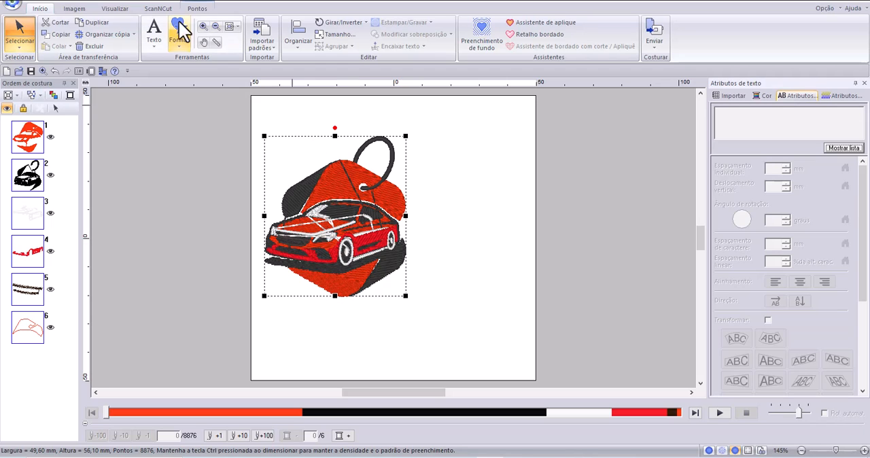
# Try converting the whole stitch design to outlines with "Converter tudo para contorno", and undo the conversion.
pyautogui.click(206, 8)
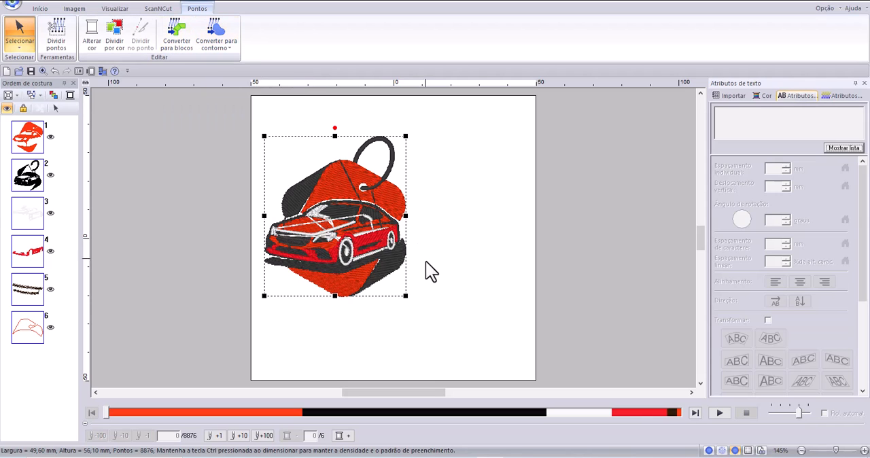
pyautogui.click(220, 39)
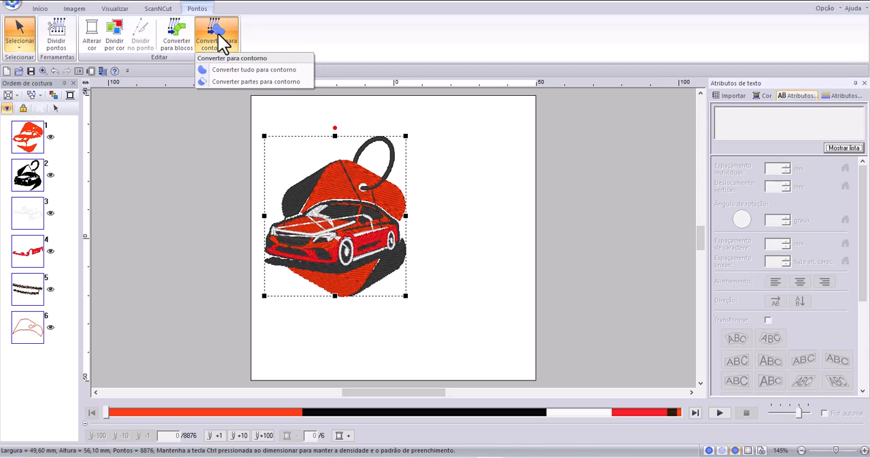
pyautogui.click(265, 69)
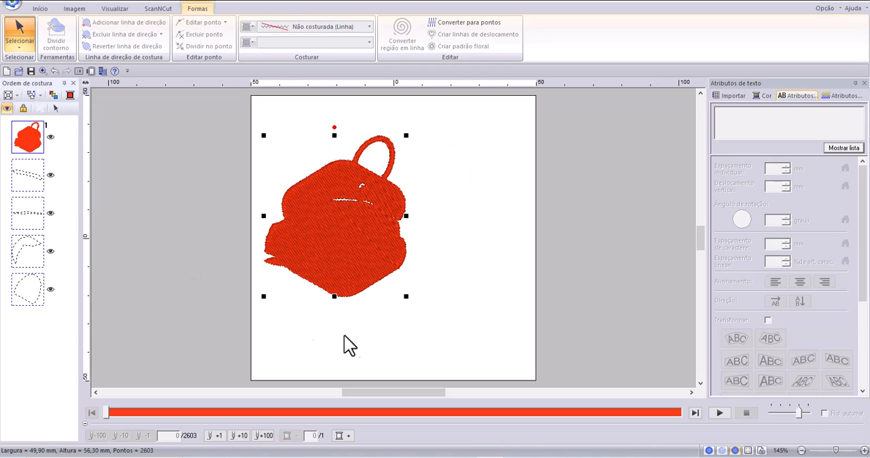
pyautogui.click(456, 366)
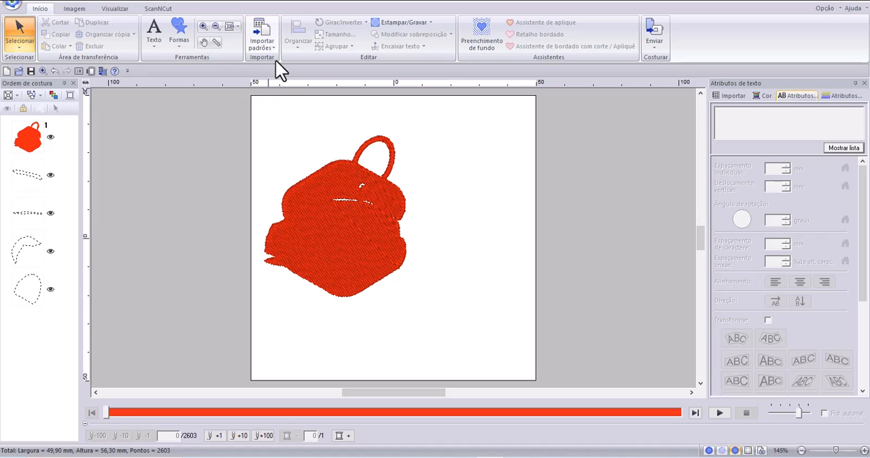
pyautogui.click(54, 73)
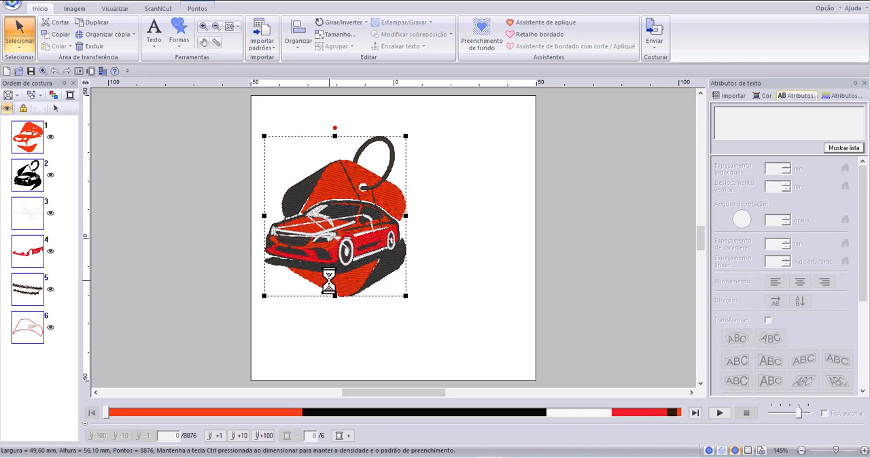
# Convert the car design's stitches to outlines with "Converter partes para contorno" and show the sewing attributes of the resulting shapes.
pyautogui.click(199, 10)
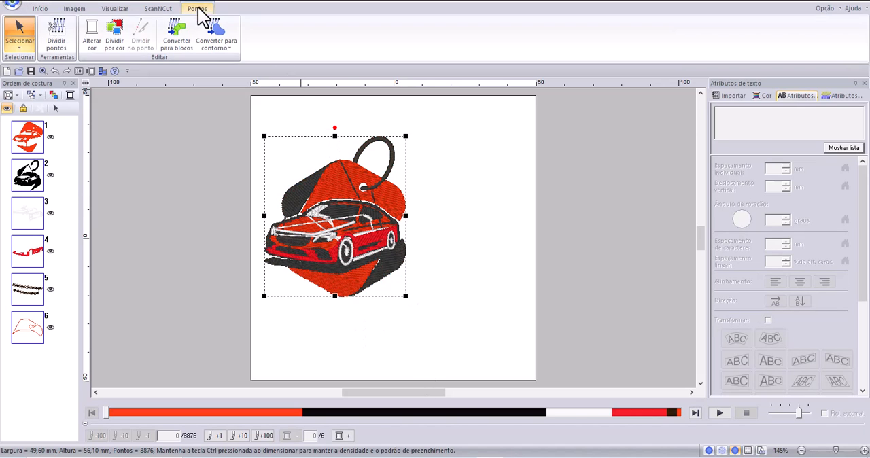
pyautogui.click(224, 52)
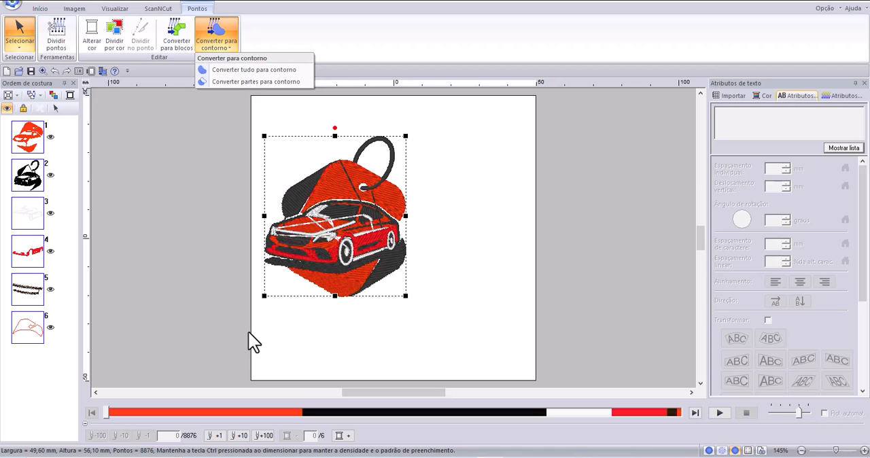
pyautogui.click(248, 83)
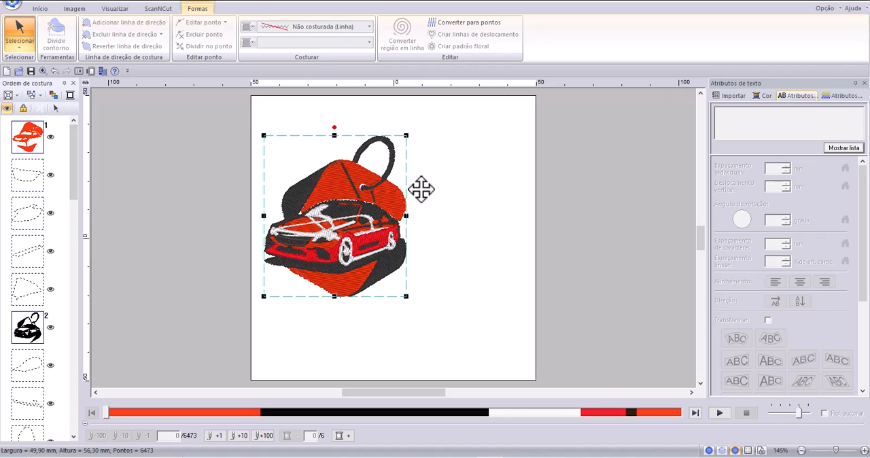
pyautogui.click(842, 96)
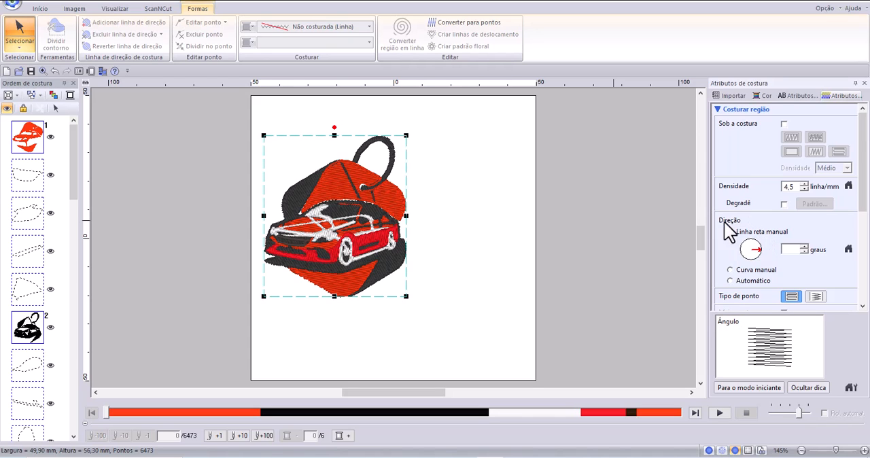
# Set the fill direction of the converted car shapes to a manual straight line at 70 degrees.
pyautogui.click(753, 243)
pyautogui.click(754, 243)
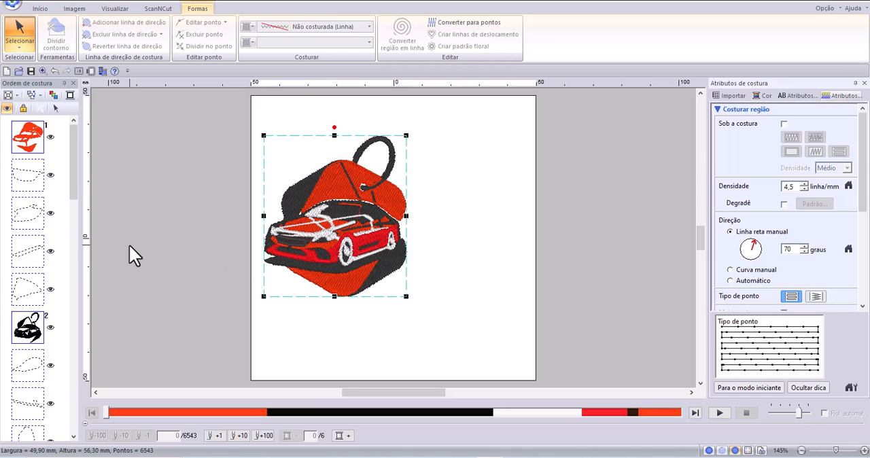
pyautogui.moveTo(855, 152); pyautogui.dragTo(847, 255)
pyautogui.scroll(5, 853, 265)
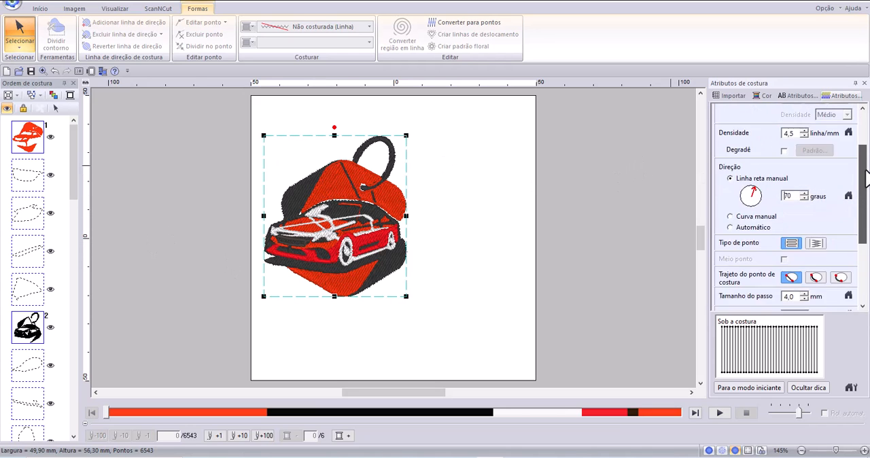
# Change the first orange region's stitch type to "Ponto de preenchimento prog.".
pyautogui.click(27, 142)
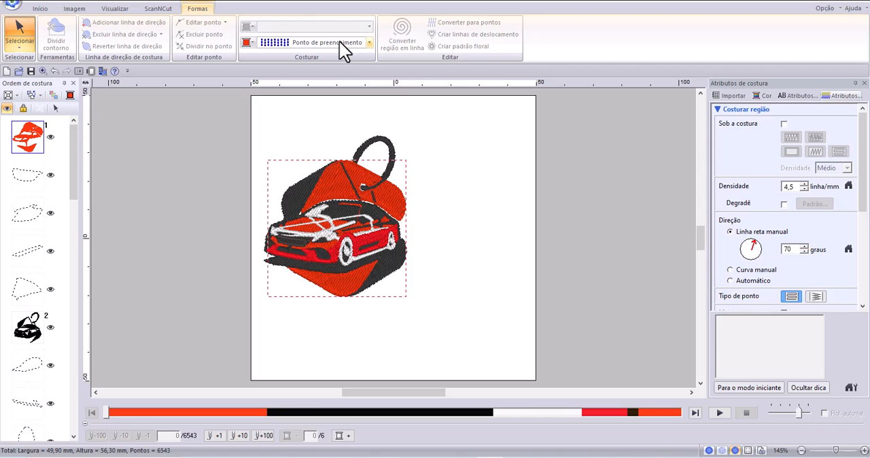
pyautogui.click(369, 43)
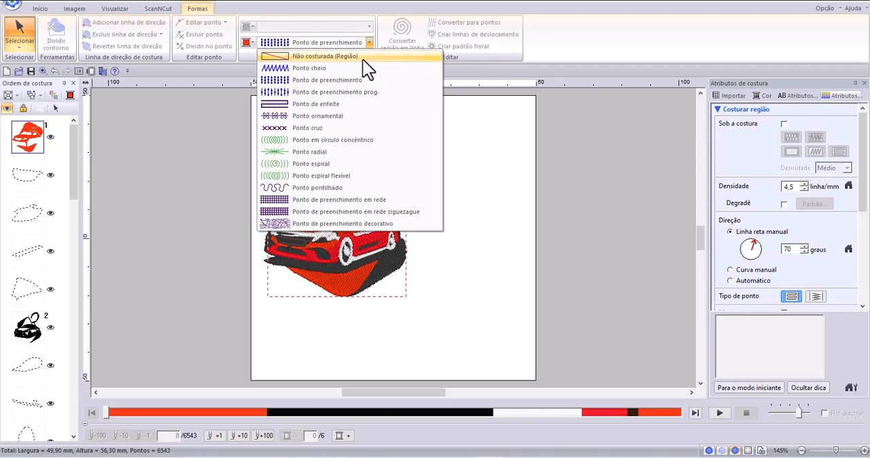
pyautogui.click(325, 91)
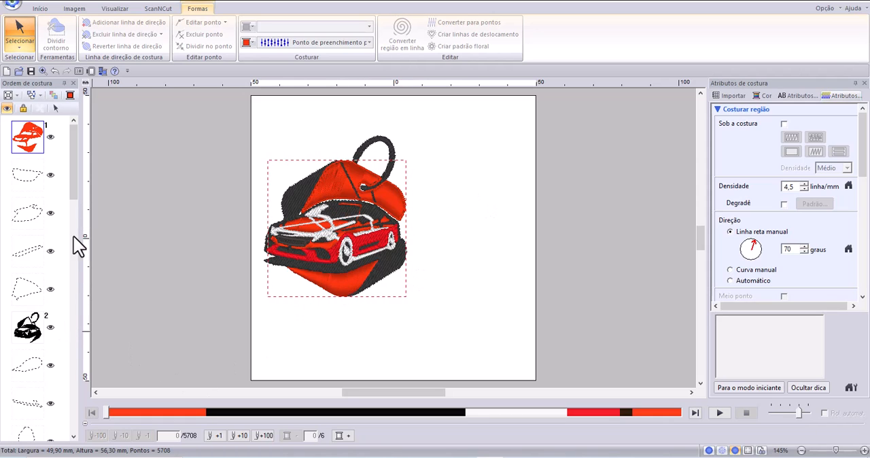
# Inspect the sewing attributes of color regions 5, 4 and 6, and clear the selection.
pyautogui.moveTo(75, 194); pyautogui.dragTo(60, 431)
pyautogui.click(42, 347)
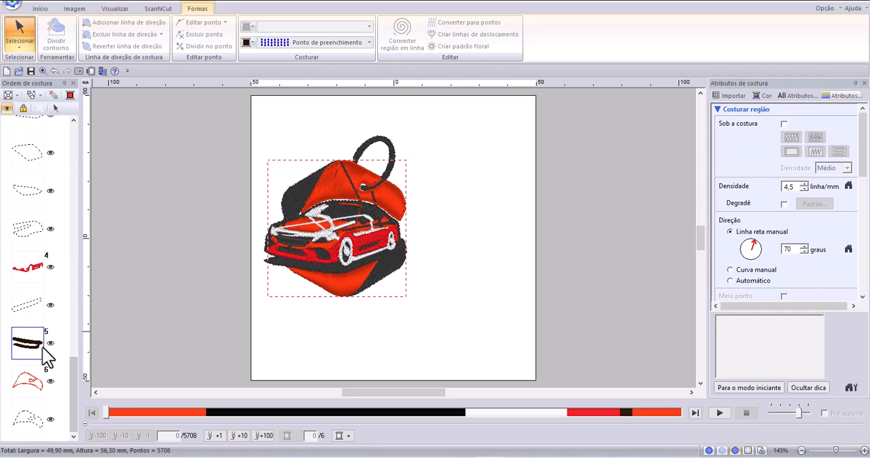
pyautogui.click(28, 276)
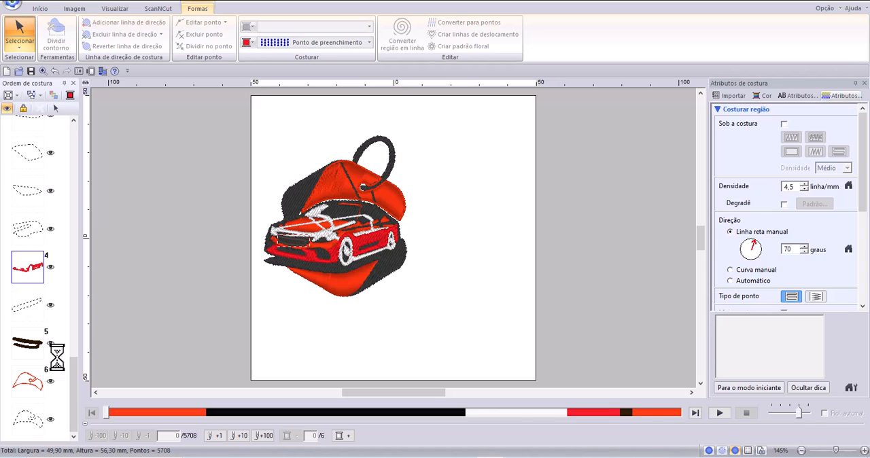
pyautogui.click(34, 384)
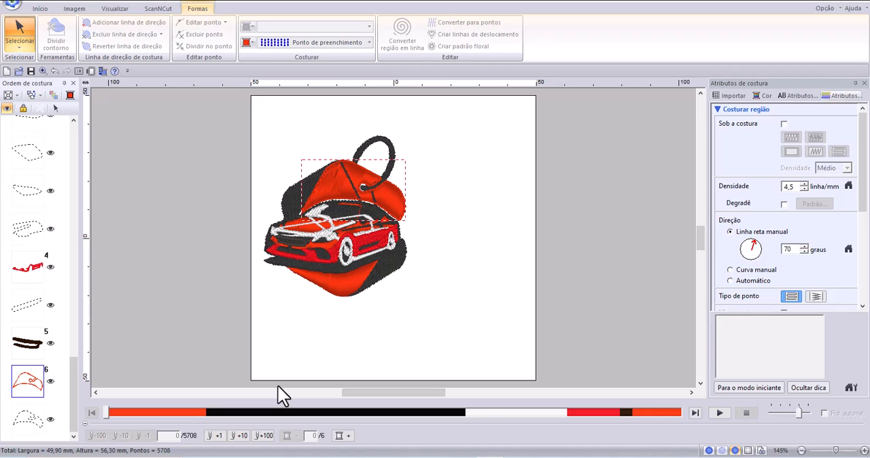
pyautogui.click(453, 268)
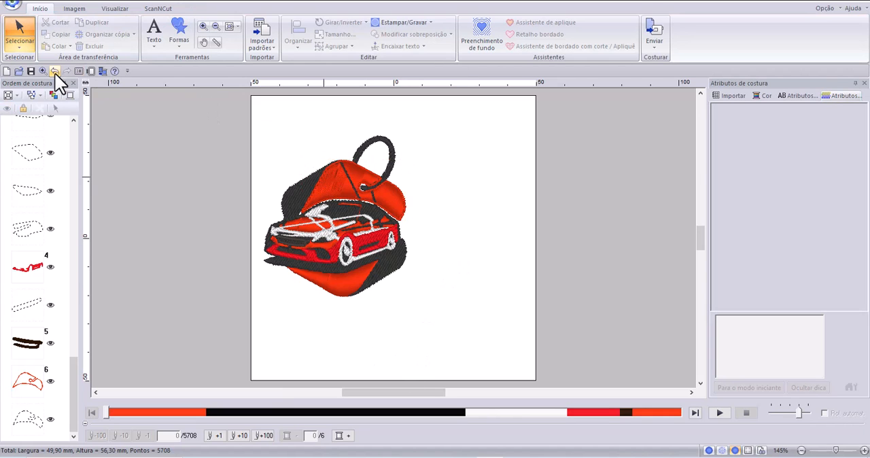
# Undo the stitch type change on the orange region and the direction change on the shapes.
pyautogui.click(55, 71)
pyautogui.click(54, 72)
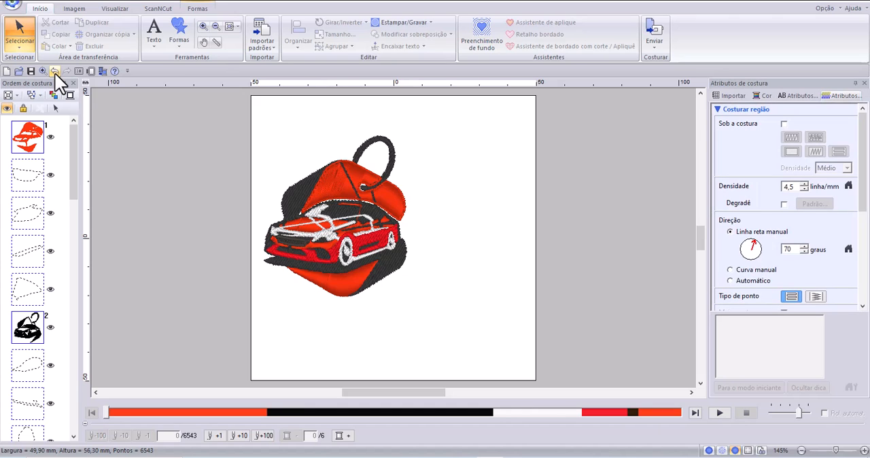
pyautogui.click(54, 72)
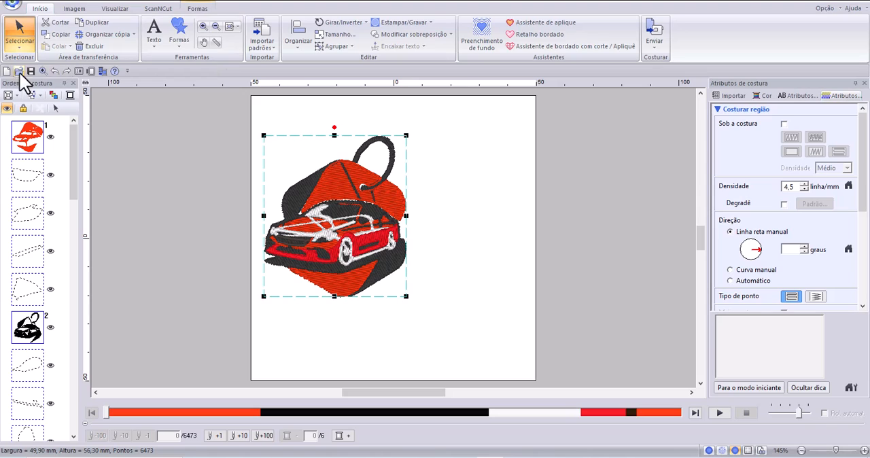
# Undo the outline conversion and check which text and sewing attributes are offered for the restored stitch design.
pyautogui.click(55, 71)
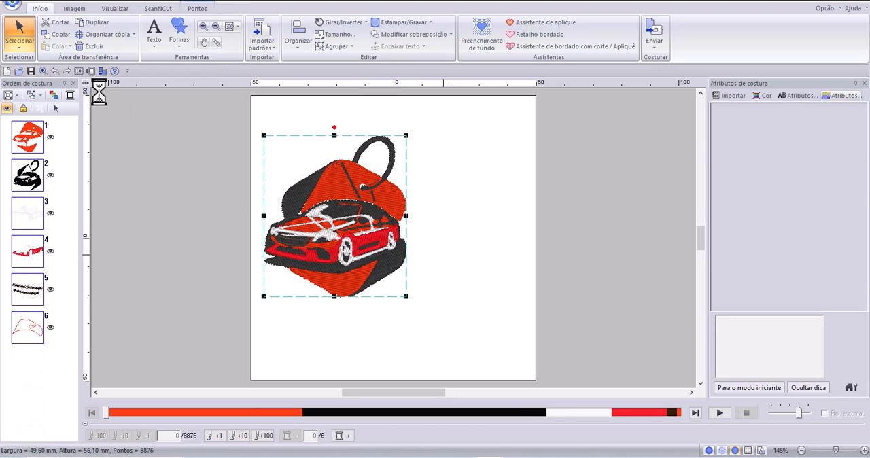
pyautogui.click(197, 9)
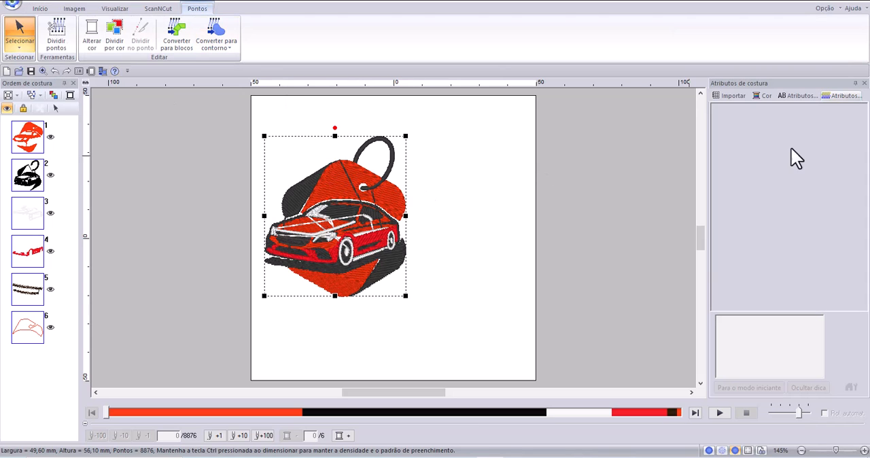
pyautogui.click(805, 97)
pyautogui.click(838, 97)
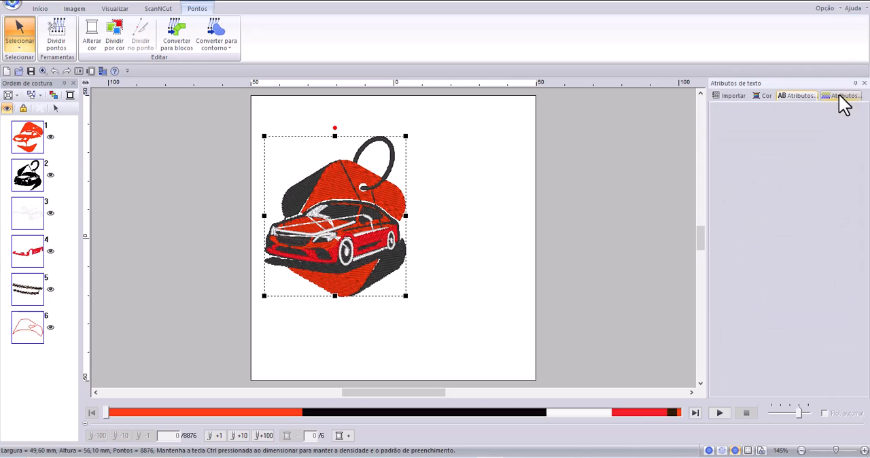
pyautogui.click(795, 94)
pyautogui.click(841, 97)
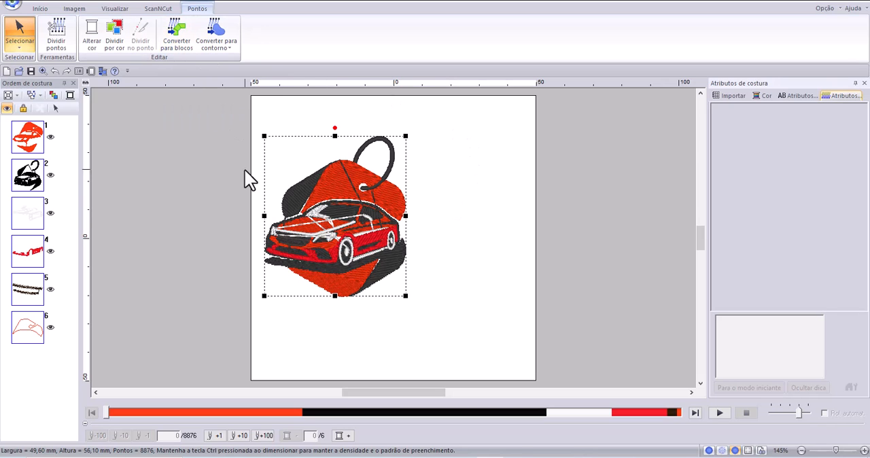
# Convert the car's stitch design to blocks with "Converter para blocos" at Normal sensitivity.
pyautogui.click(183, 34)
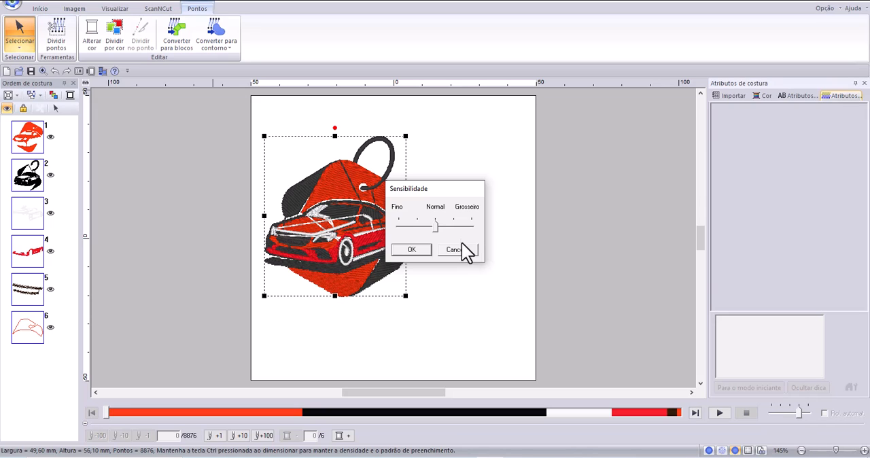
pyautogui.moveTo(433, 229)
pyautogui.mouseDown()
pyautogui.moveTo(400, 227)
pyautogui.moveTo(431, 241)
pyautogui.moveTo(452, 227)
pyautogui.moveTo(468, 229)
pyautogui.moveTo(452, 243)
pyautogui.moveTo(430, 229)
pyautogui.mouseUp()
pyautogui.click(416, 250)
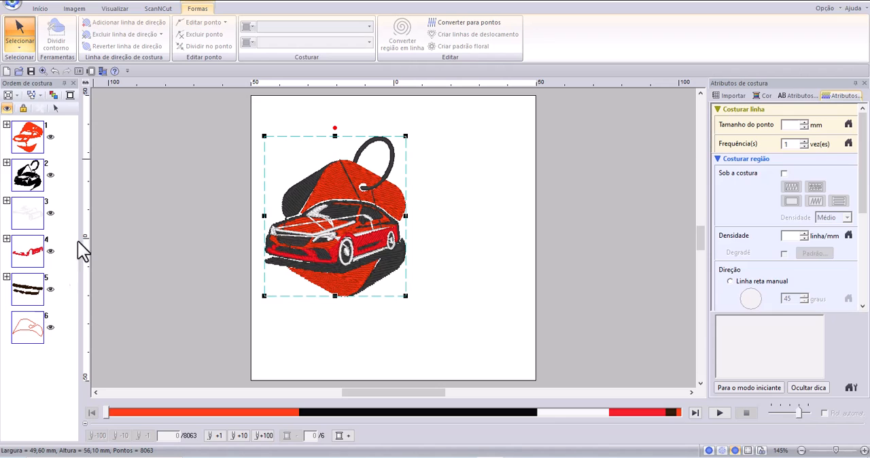
# Expand the first orange color in the sewing order to list its individual blocks.
pyautogui.click(5, 129)
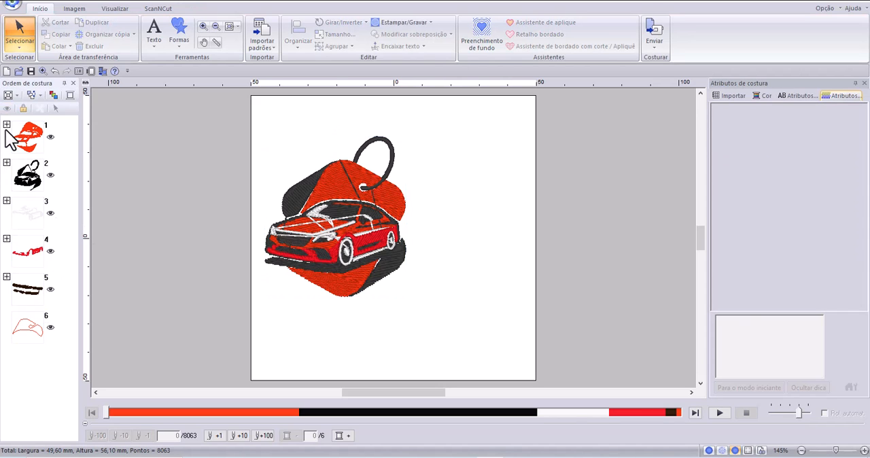
pyautogui.click(7, 125)
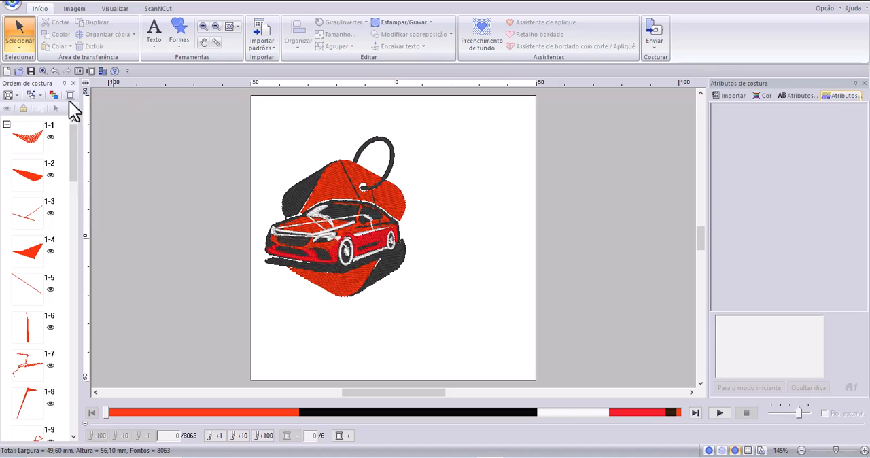
pyautogui.click(7, 125)
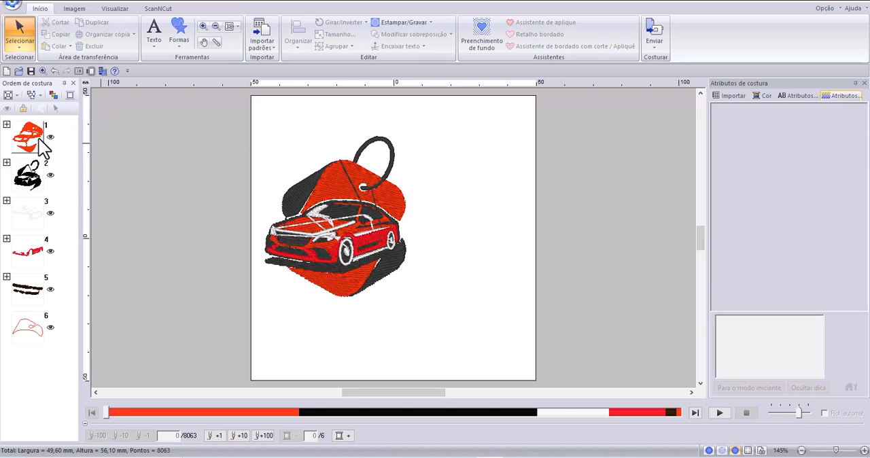
pyautogui.click(7, 125)
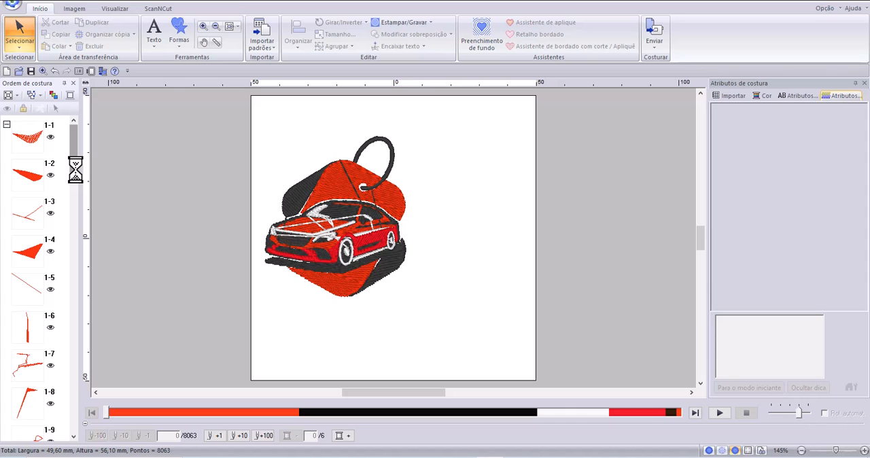
# Inspect the stitch type and sewing attributes of orange blocks 1-1 through 1-6, one by one.
pyautogui.click(38, 137)
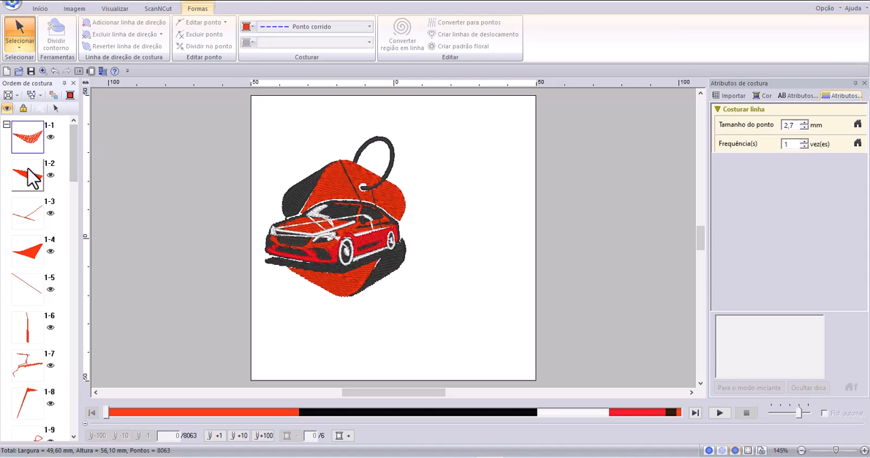
pyautogui.click(32, 189)
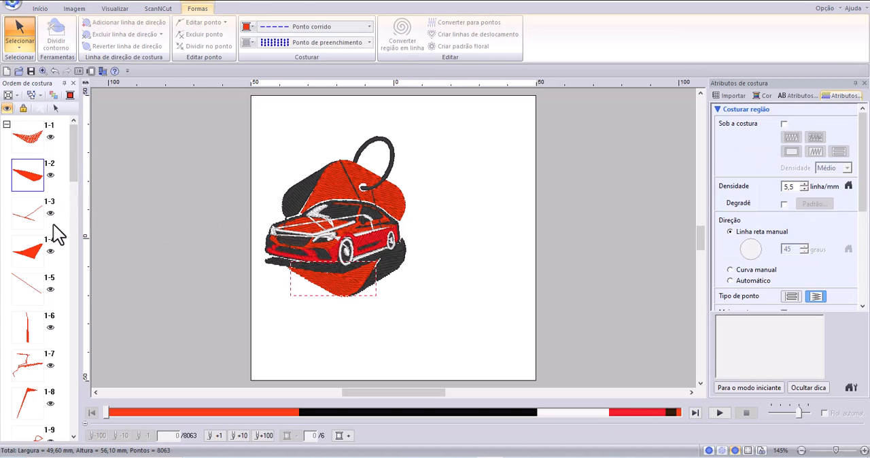
pyautogui.click(26, 214)
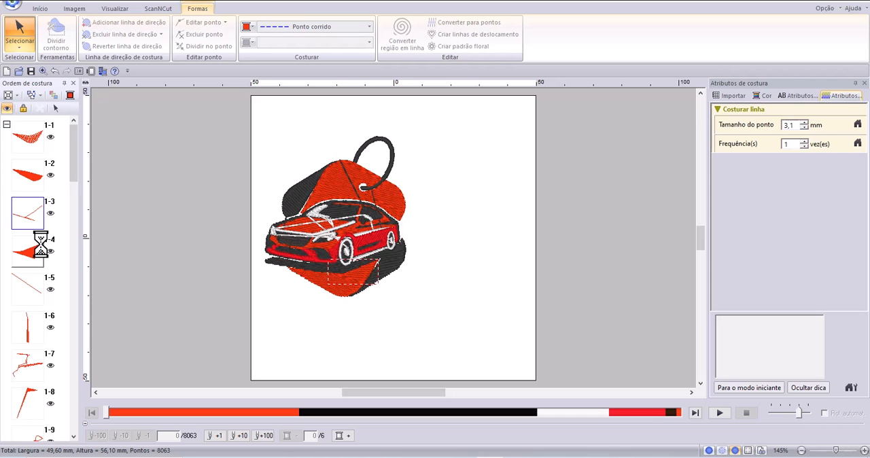
pyautogui.click(41, 248)
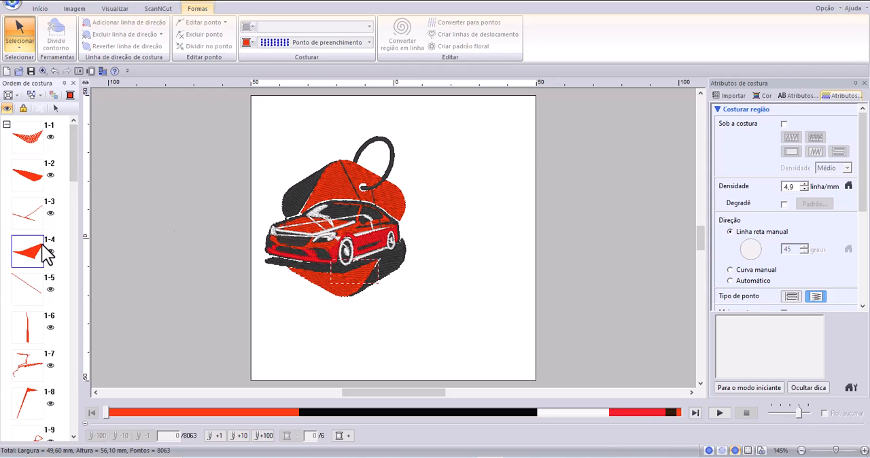
pyautogui.click(31, 298)
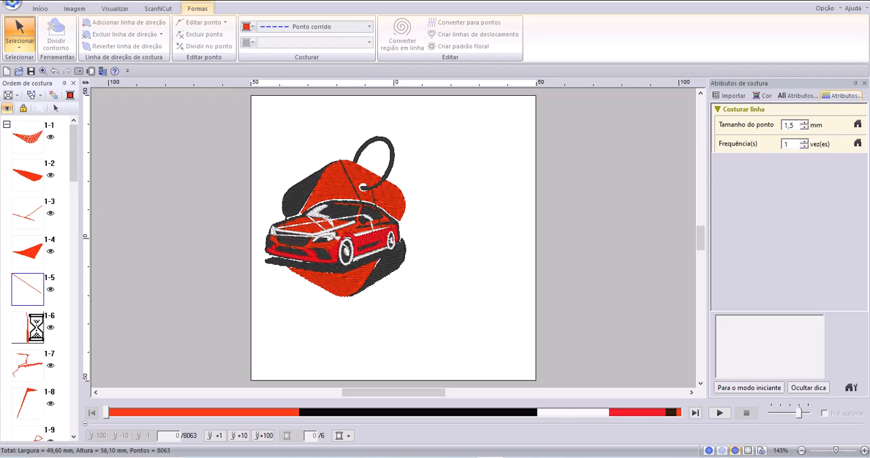
pyautogui.click(34, 329)
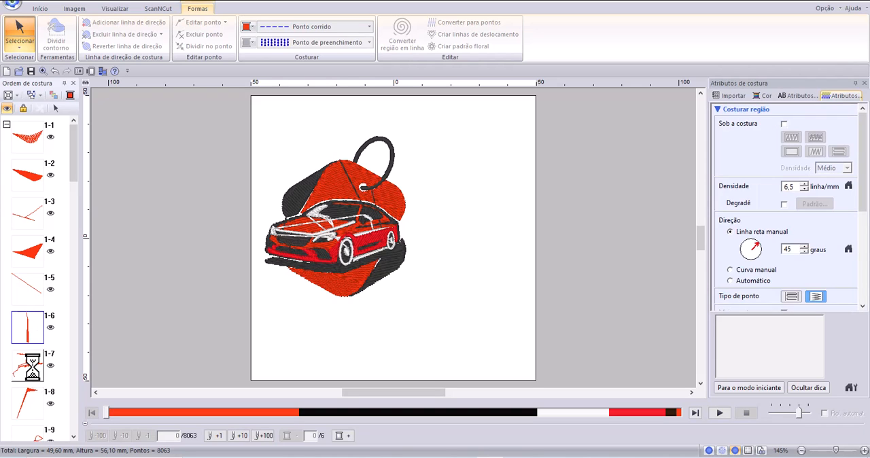
# Inspect the sewing attributes of orange blocks 1-14, 1-15 and 1-16, and look through the rest of the group.
pyautogui.moveTo(73, 169); pyautogui.dragTo(65, 238)
pyautogui.click(25, 224)
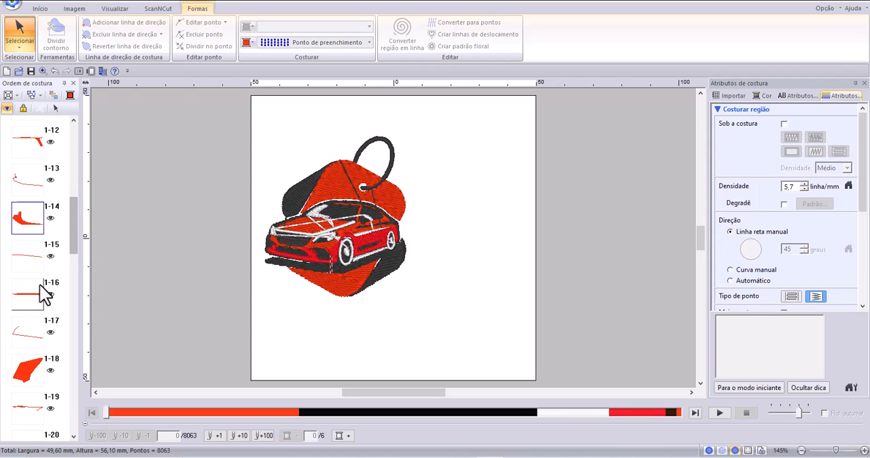
pyautogui.click(27, 262)
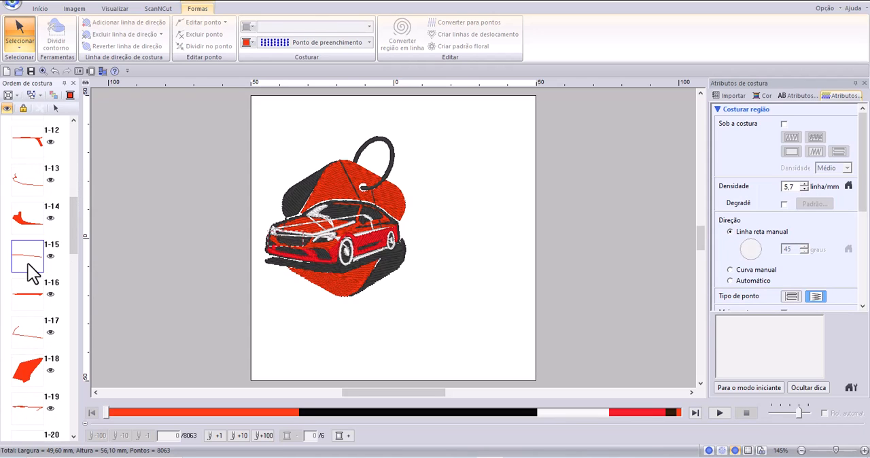
pyautogui.click(36, 297)
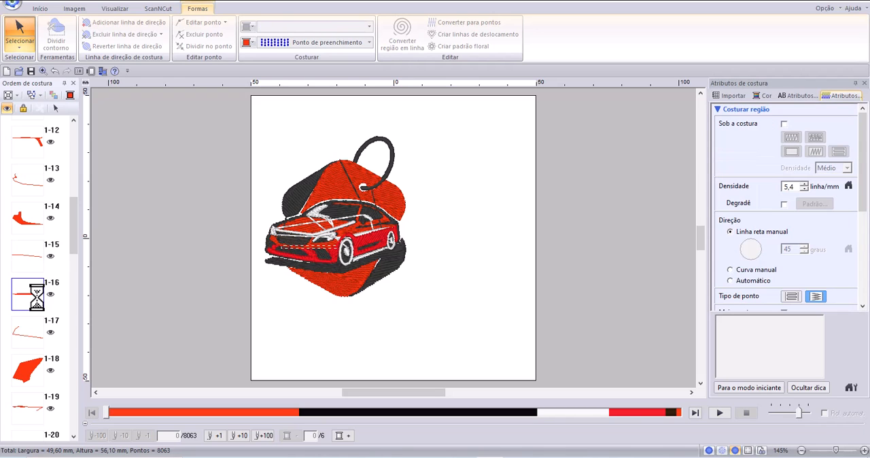
pyautogui.scroll(-6, 37, 299)
pyautogui.scroll(-10, 37, 299)
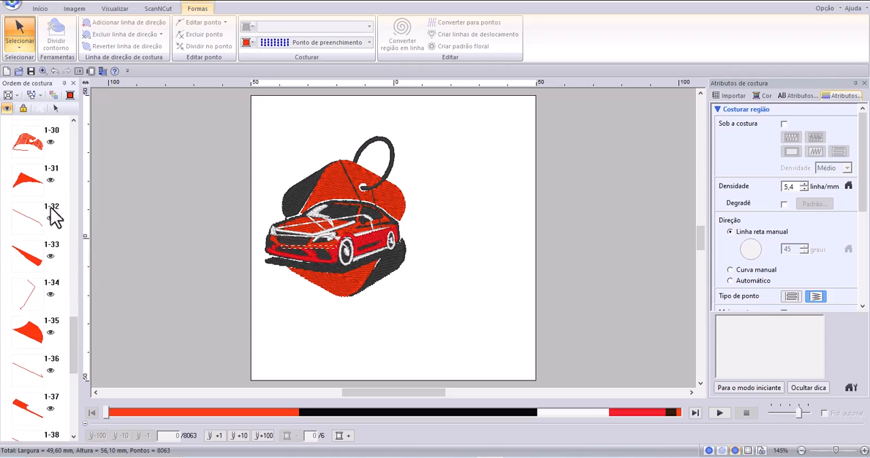
pyautogui.scroll(20, 58, 297)
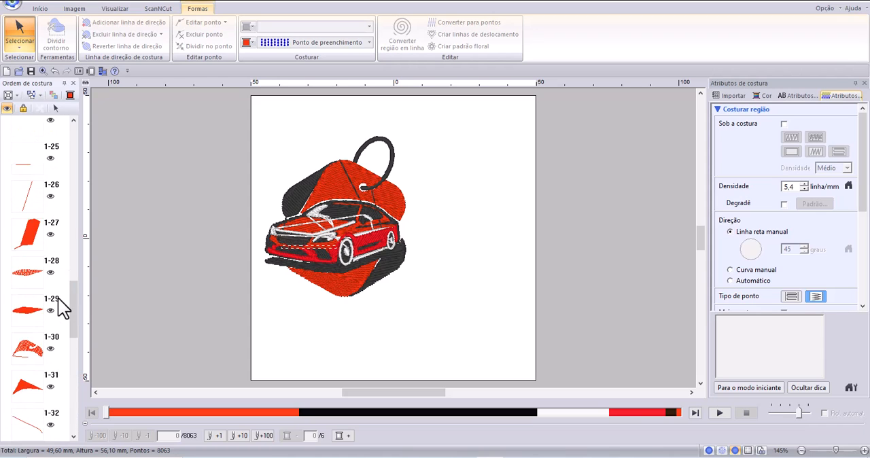
pyautogui.scroll(1, 57, 248)
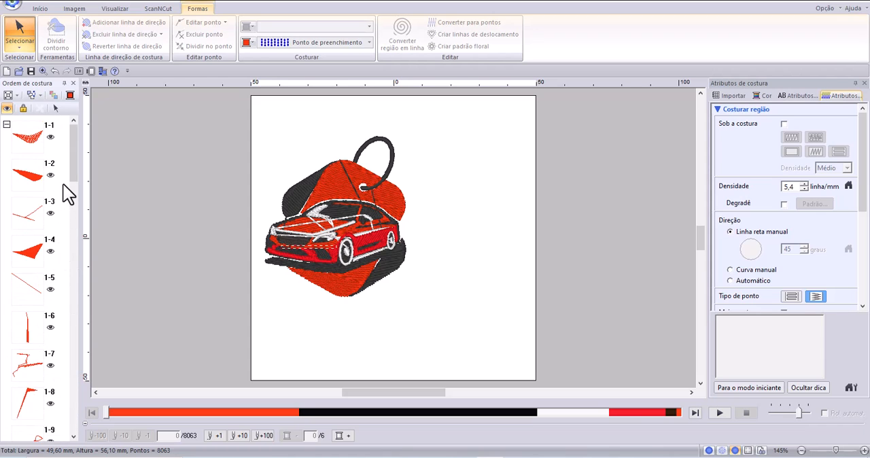
# Collapse the first orange color group and expand the black color 2 to list its blocks.
pyautogui.click(6, 126)
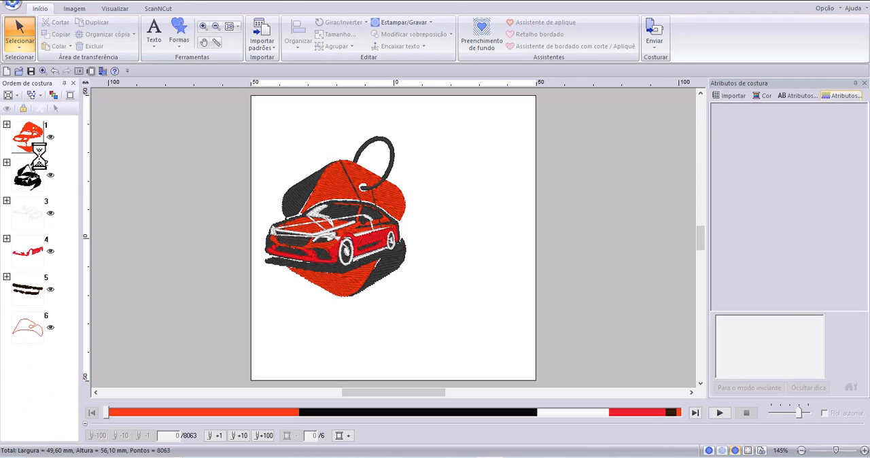
pyautogui.click(7, 163)
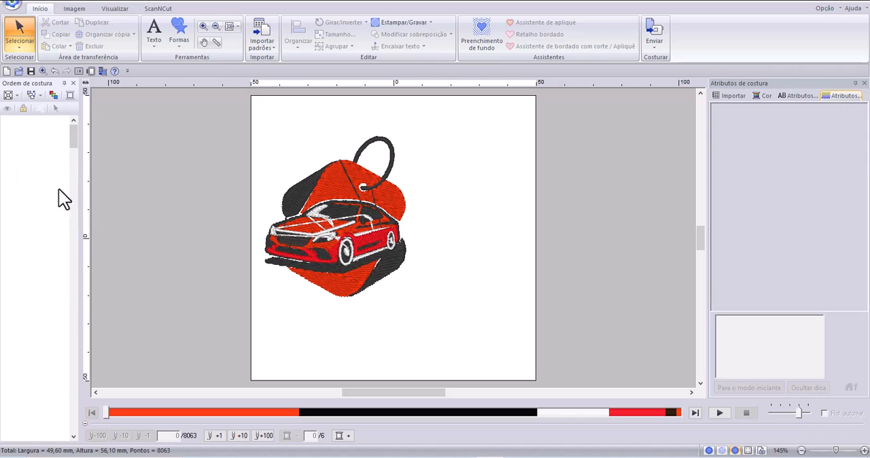
# Inspect the sewing attributes of black blocks 2-21, 2-22 and 2-23 in the sewing order.
pyautogui.moveTo(73, 141); pyautogui.dragTo(75, 194)
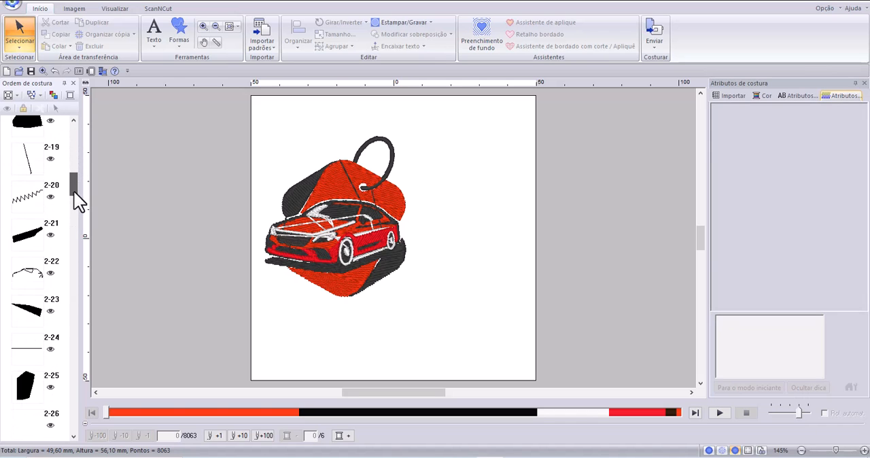
pyautogui.click(39, 243)
pyautogui.click(34, 284)
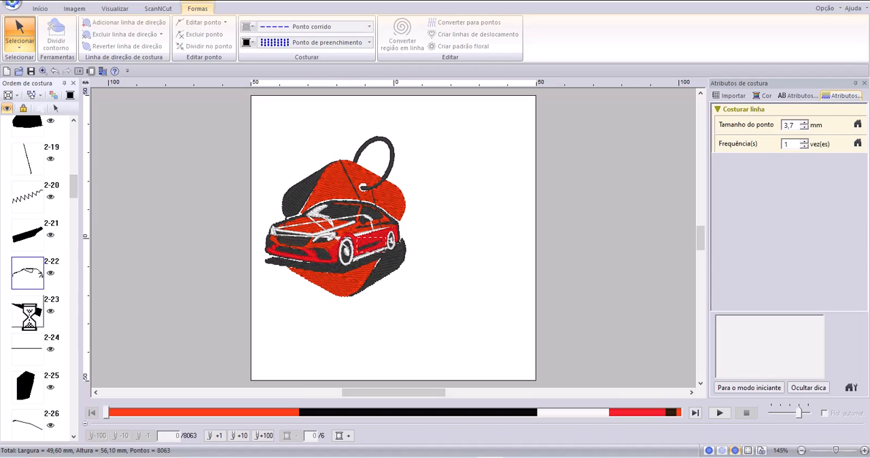
pyautogui.click(41, 325)
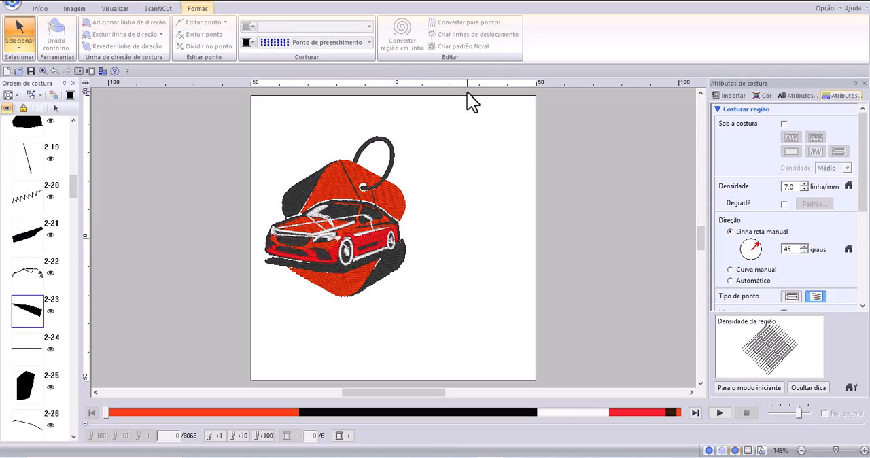
# Undo the conversion of the car embroidery into editable shapes, back to the stitch pattern.
pyautogui.scroll(1, 355, 221)
pyautogui.scroll(2, 428, 215)
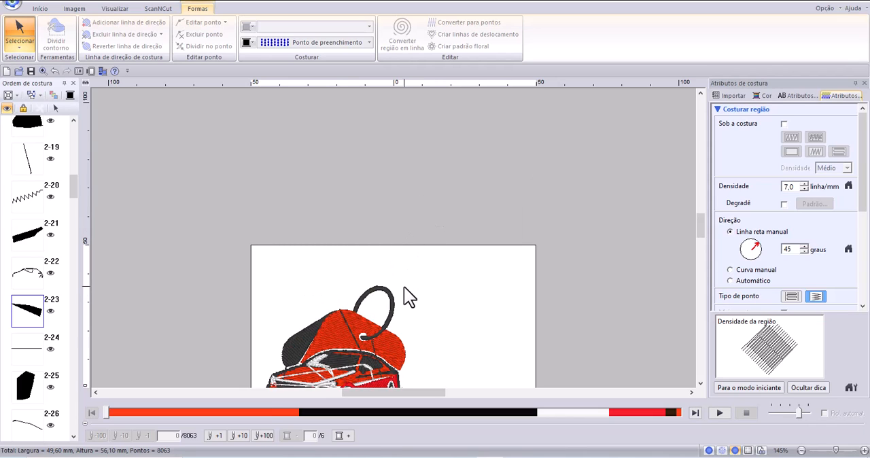
pyautogui.click(698, 382)
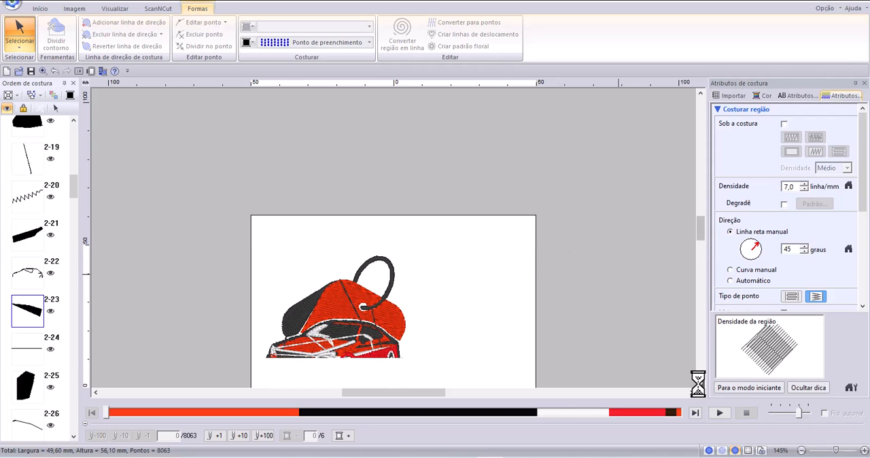
pyautogui.click(698, 383)
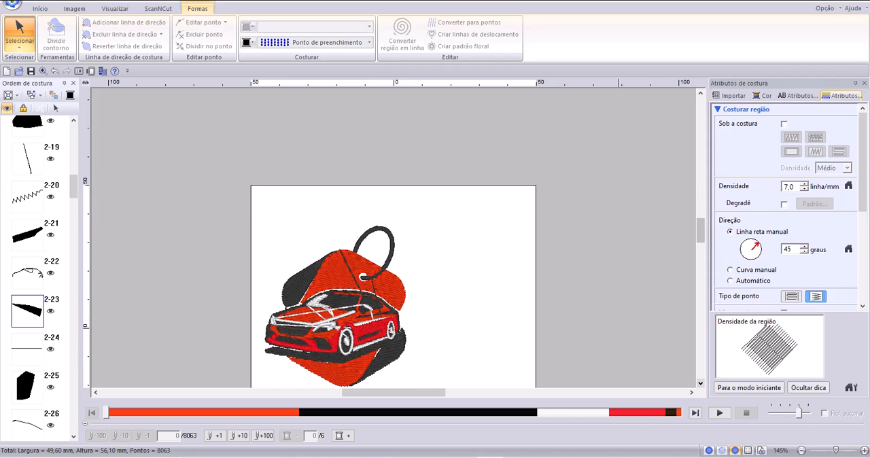
pyautogui.click(699, 383)
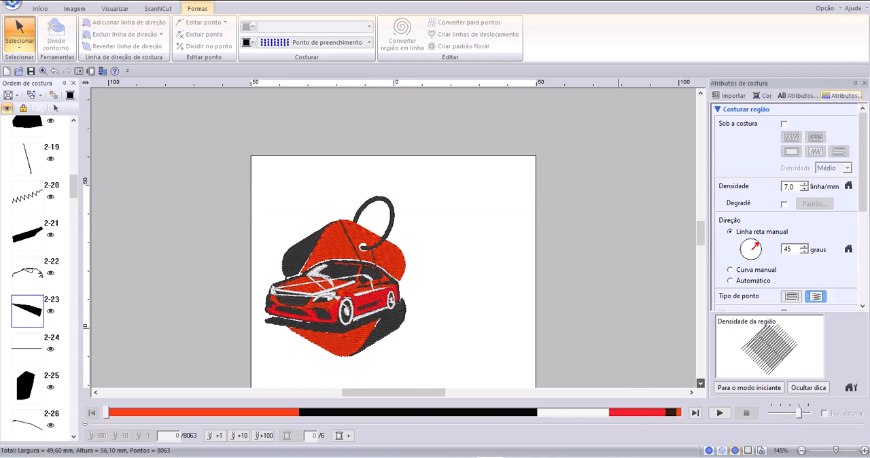
pyautogui.click(463, 457)
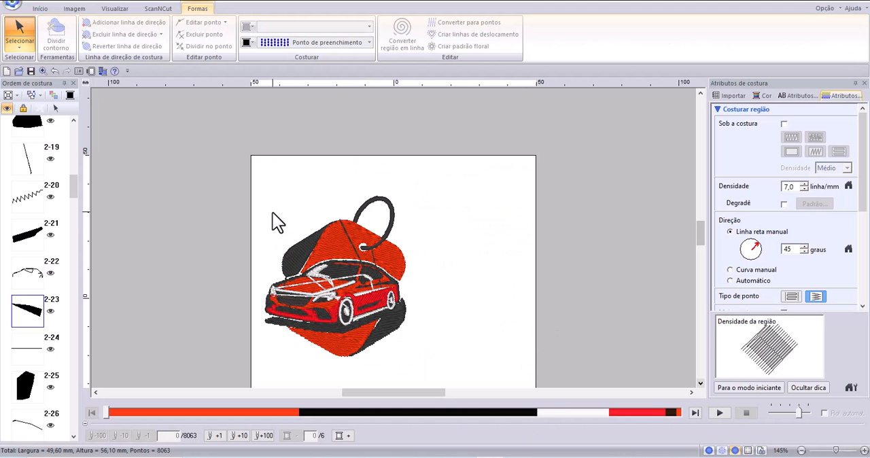
pyautogui.click(347, 231)
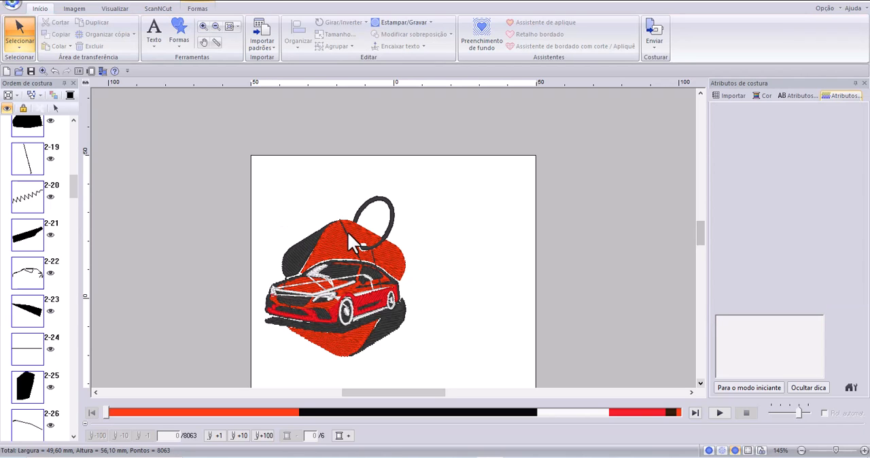
pyautogui.click(387, 258)
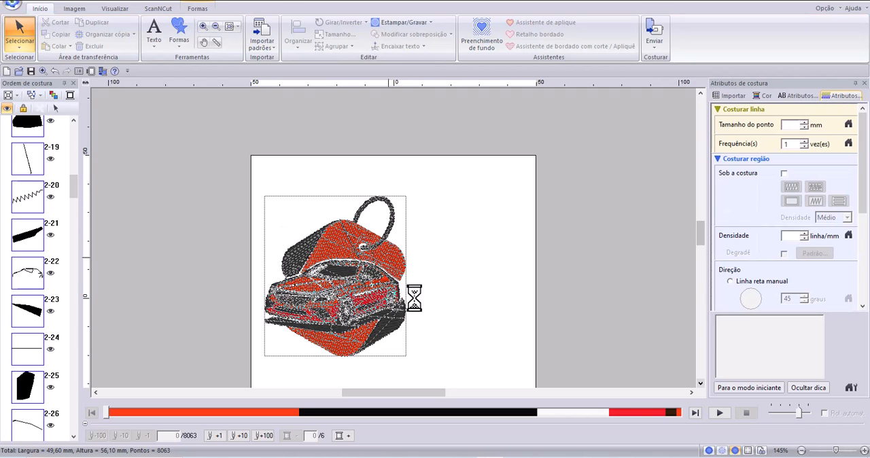
pyautogui.click(54, 70)
pyautogui.click(55, 71)
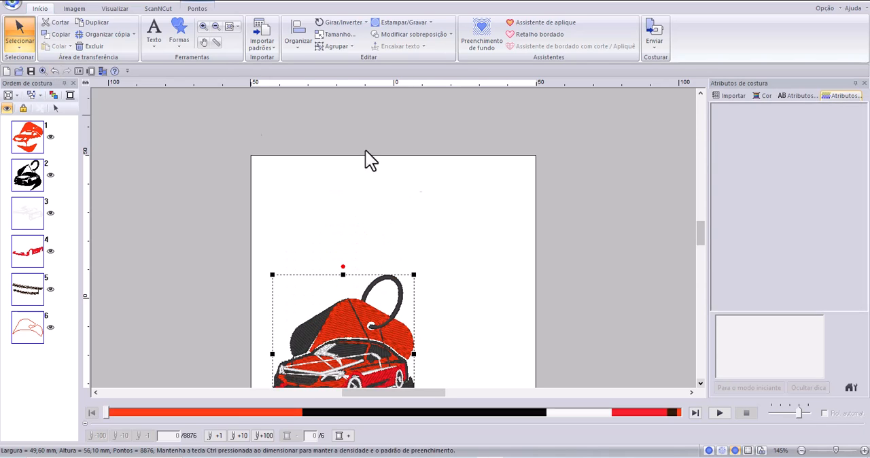
# Move the car embroidery to the upper-left area of the design page and deselect it.
pyautogui.click(700, 383)
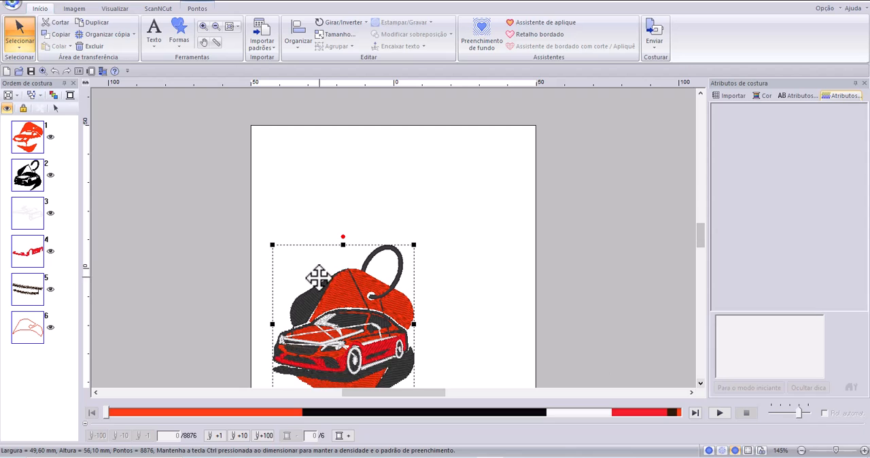
pyautogui.moveTo(334, 298); pyautogui.dragTo(316, 181)
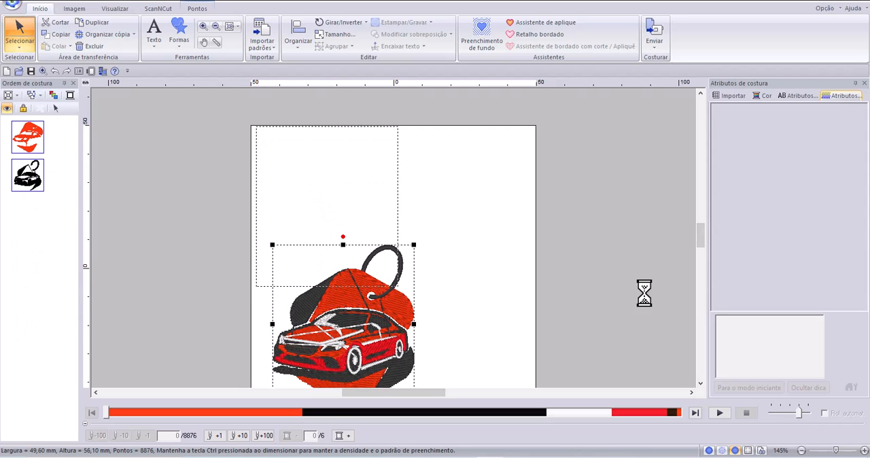
pyautogui.click(466, 281)
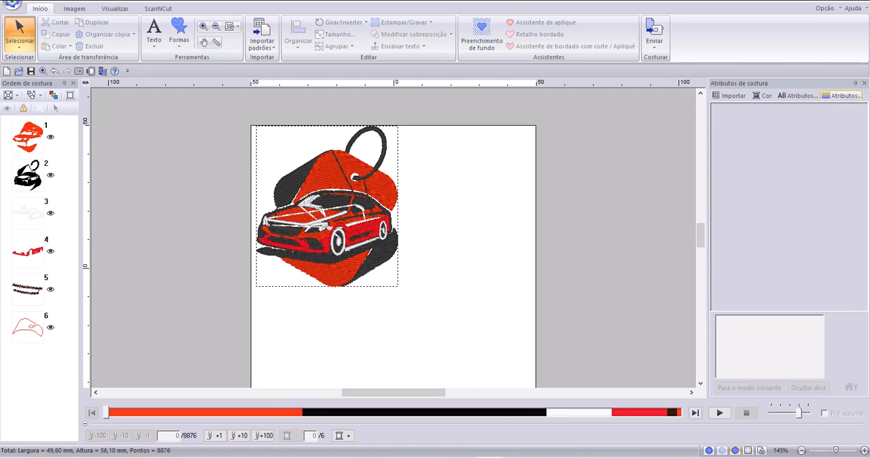
# Switch to the PE-DESIGN 11 manual in Chrome, check the data type comparison on page 11, and return to Layout & Editing.
pyautogui.moveTo(490, 457)
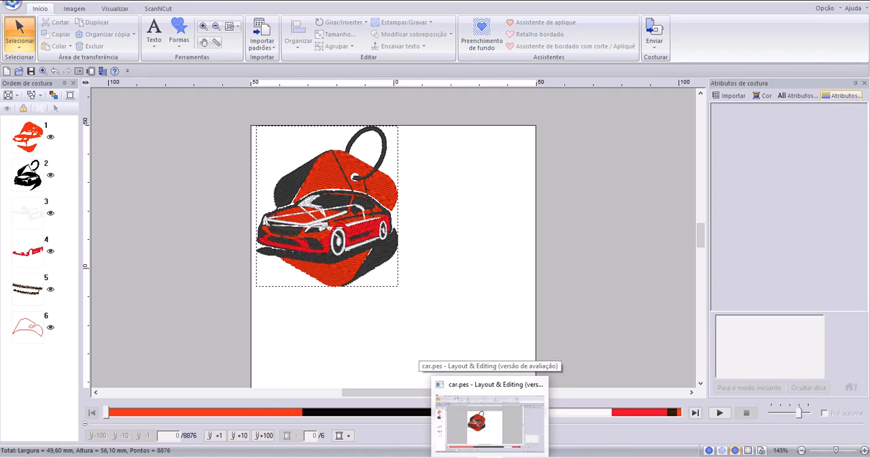
pyautogui.click(489, 457)
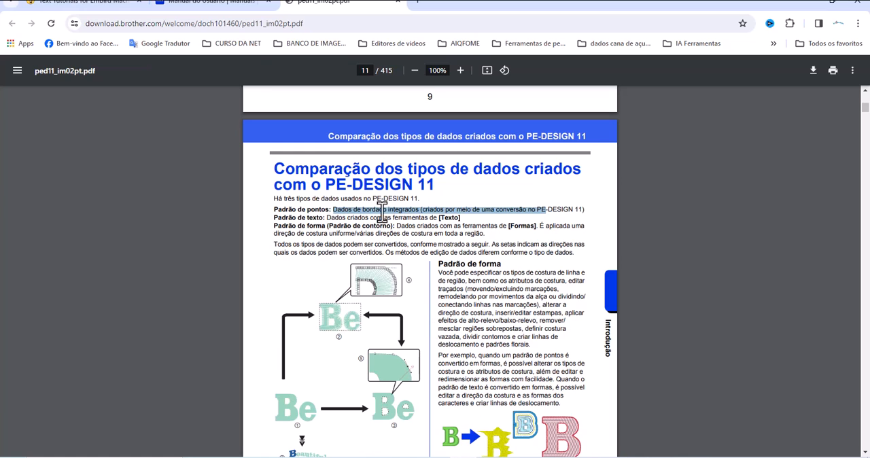
pyautogui.moveTo(486, 456)
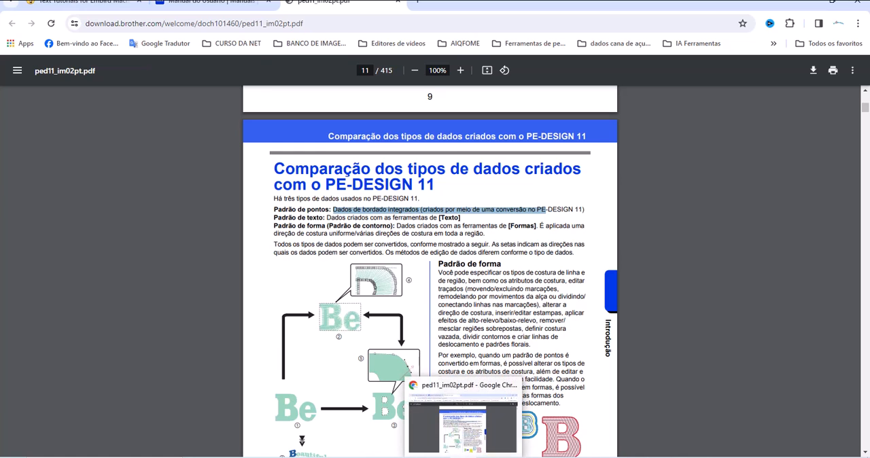
pyautogui.click(475, 407)
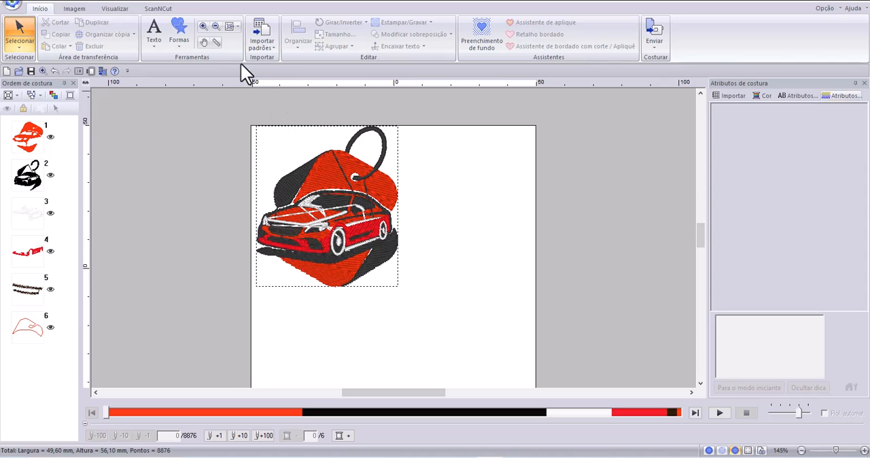
# Add the text "K&B" to the right of the car embroidery and shift it to fit inside the design page.
pyautogui.click(153, 34)
pyautogui.click(156, 77)
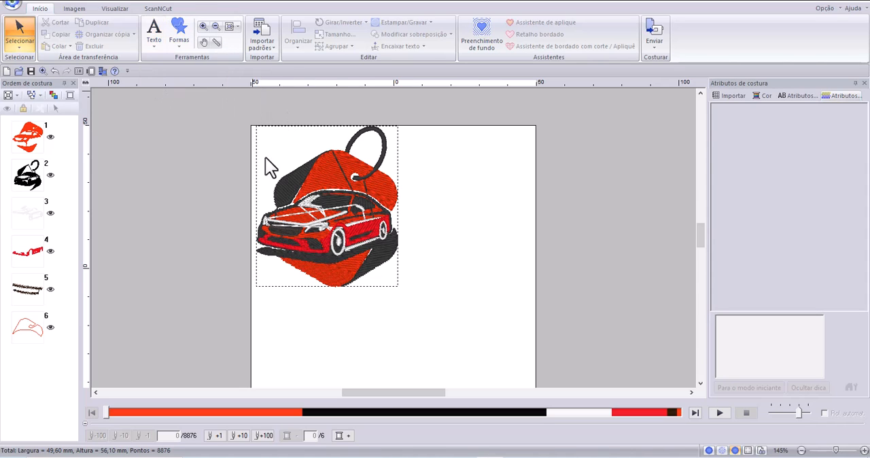
pyautogui.click(432, 214)
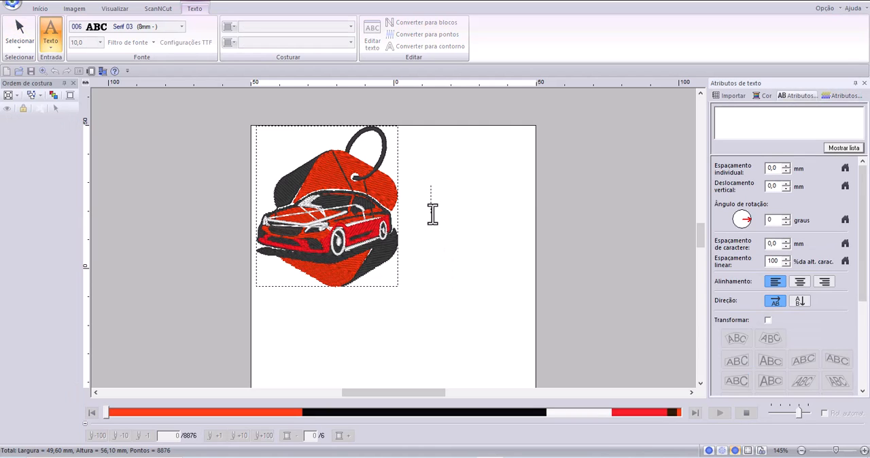
pyautogui.write('K')
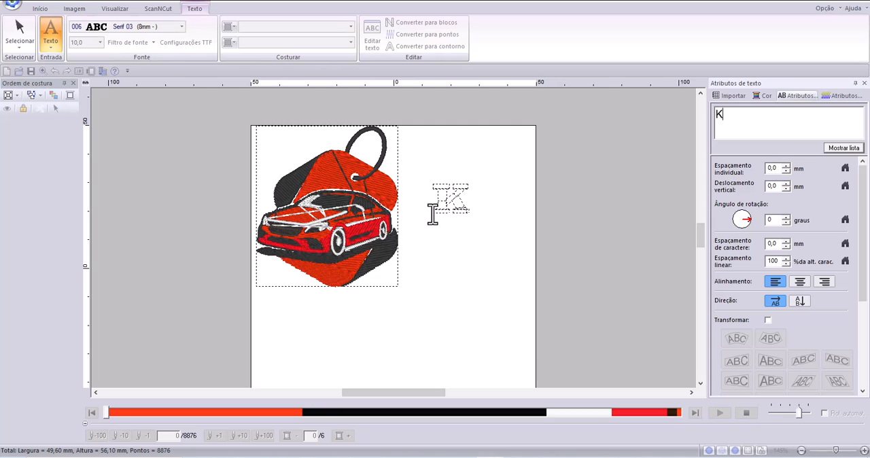
pyautogui.write('&B')
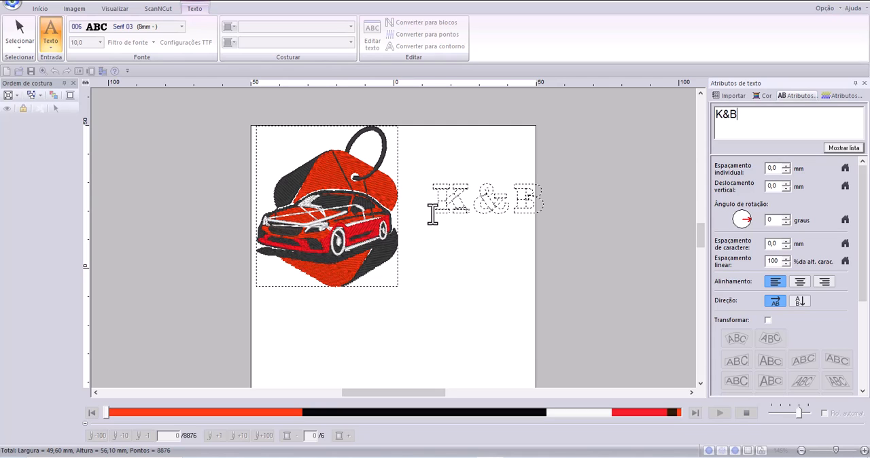
pyautogui.press('Return')
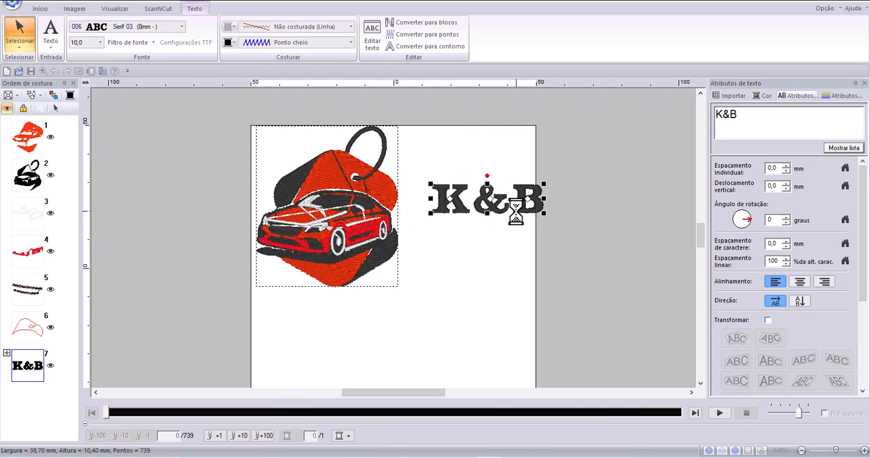
pyautogui.moveTo(522, 211); pyautogui.dragTo(506, 213)
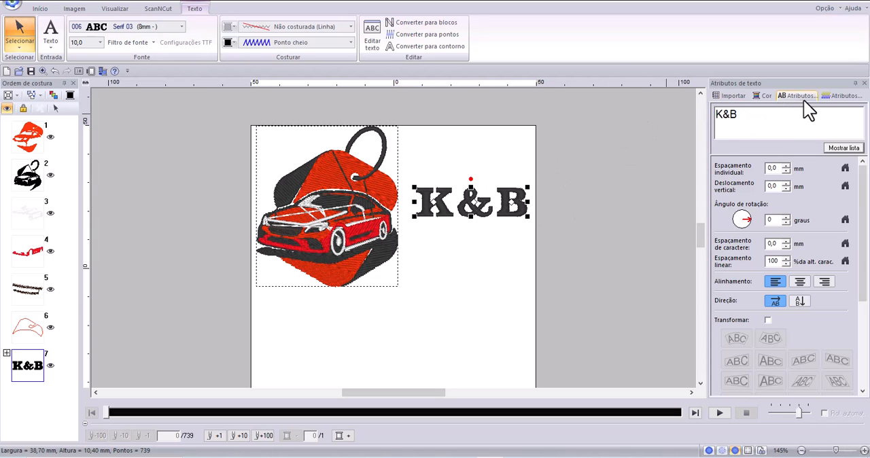
# Examine the sewing attributes of the K&B text, as well as its text attributes for spacing, alignment, direction and transformation.
pyautogui.click(844, 96)
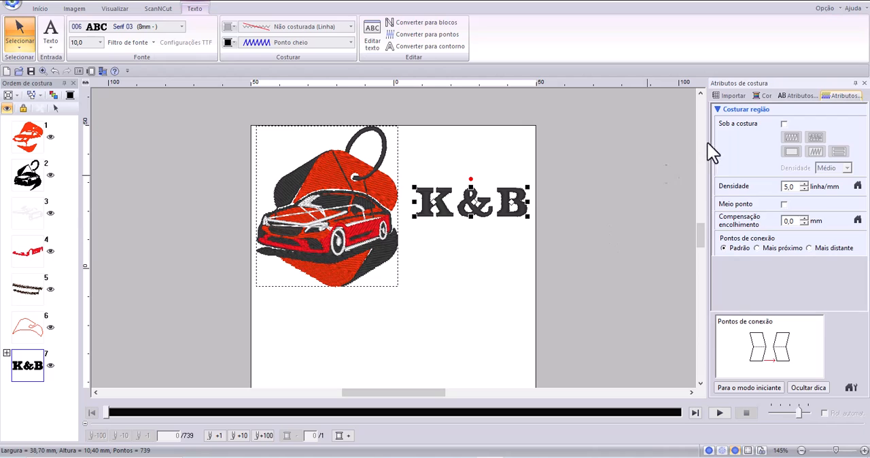
pyautogui.click(803, 96)
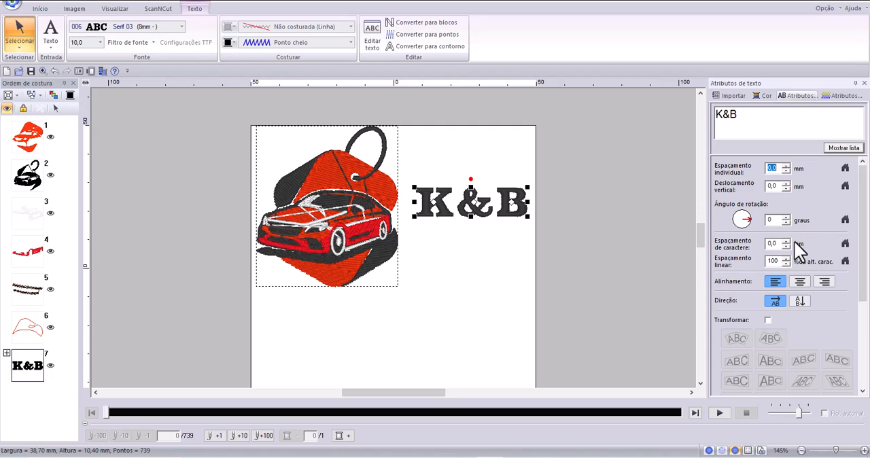
pyautogui.moveTo(861, 227); pyautogui.dragTo(856, 260)
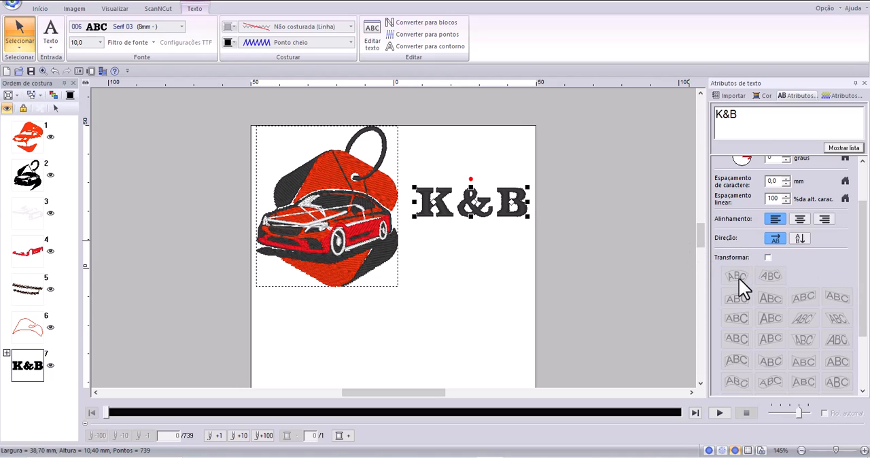
pyautogui.moveTo(862, 292); pyautogui.dragTo(867, 261)
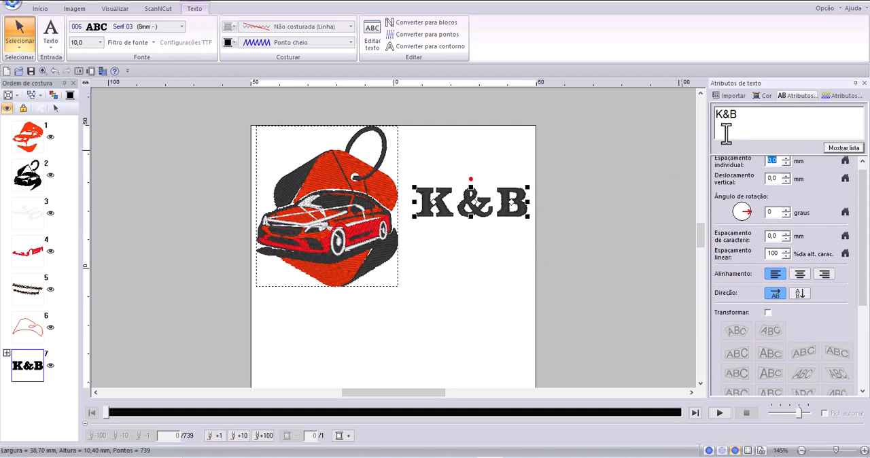
# Reselect the K&B text and extend its wording to "K&BORDADOS".
pyautogui.click(470, 314)
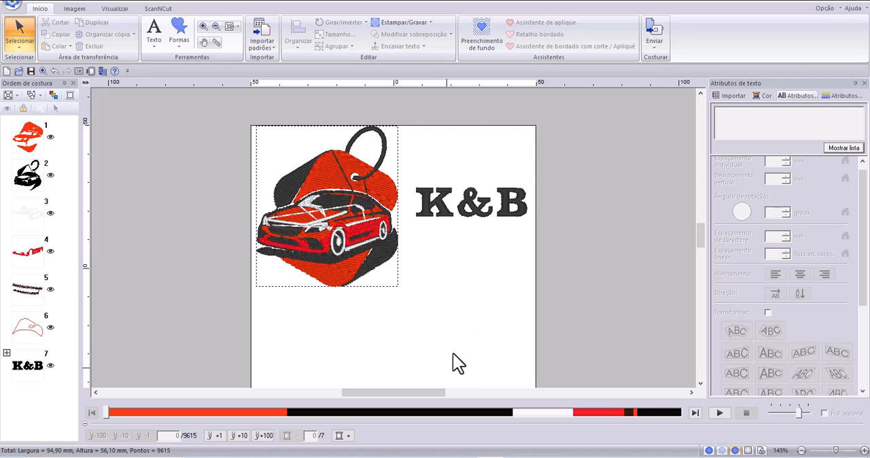
pyautogui.click(511, 218)
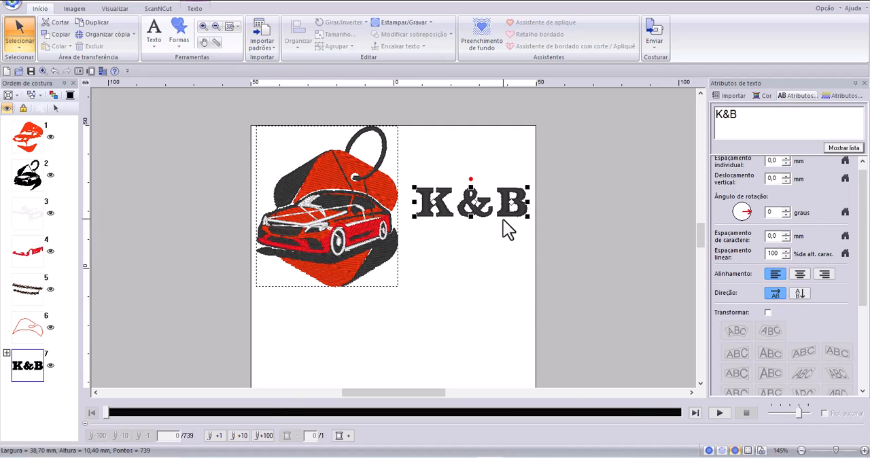
pyautogui.click(749, 114)
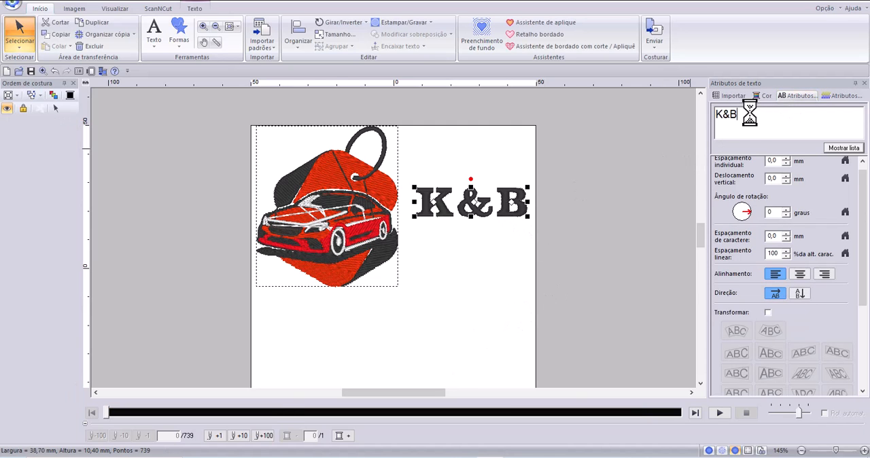
pyautogui.write('ORDADOS')
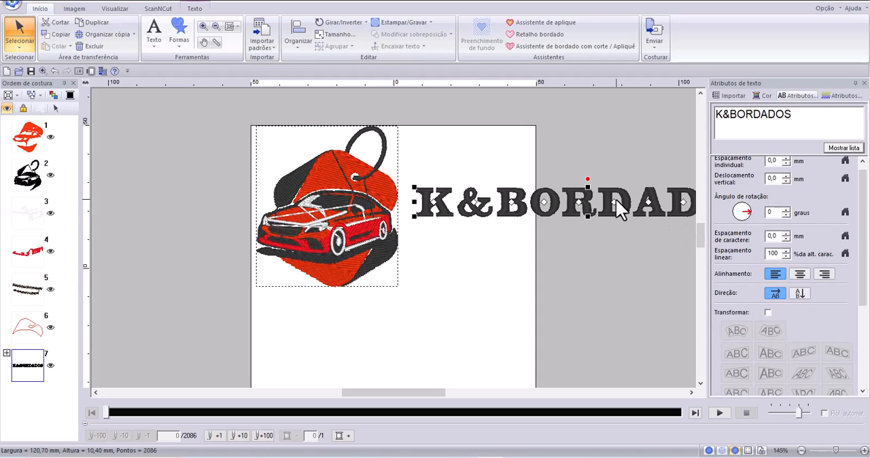
# Move the K&BORDADOS text below the car embroidery and display its font and stitch type settings.
pyautogui.moveTo(607, 210); pyautogui.dragTo(451, 328)
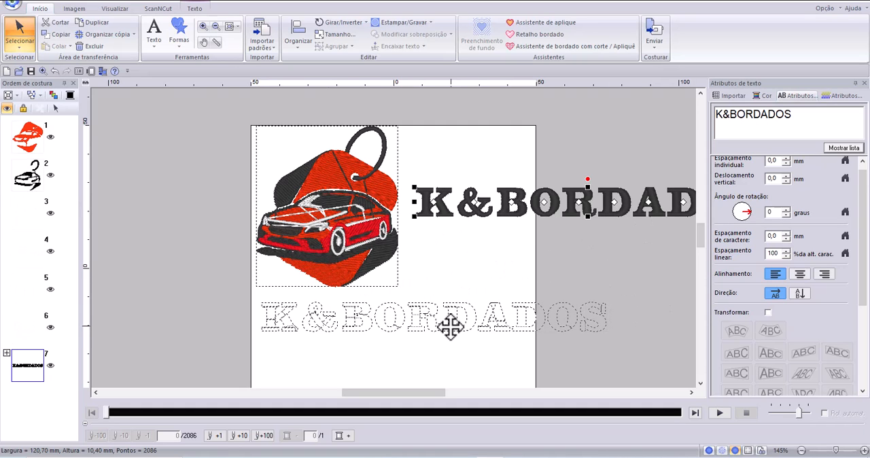
pyautogui.moveTo(450, 328); pyautogui.dragTo(450, 328)
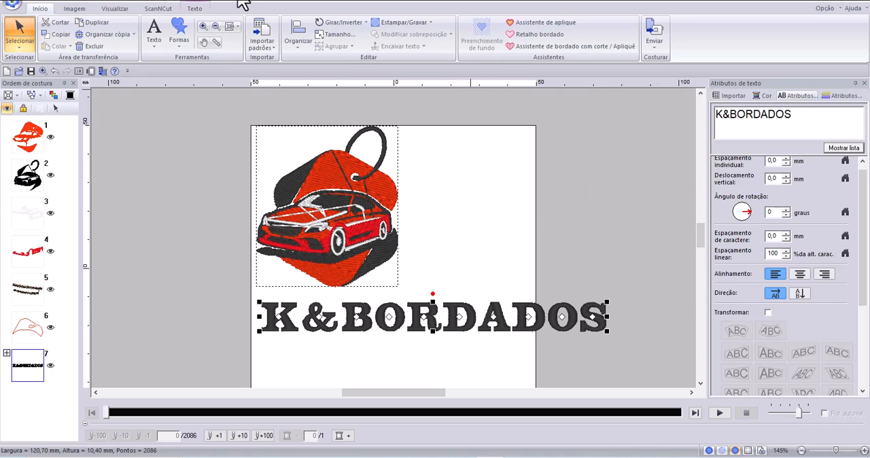
pyautogui.click(192, 10)
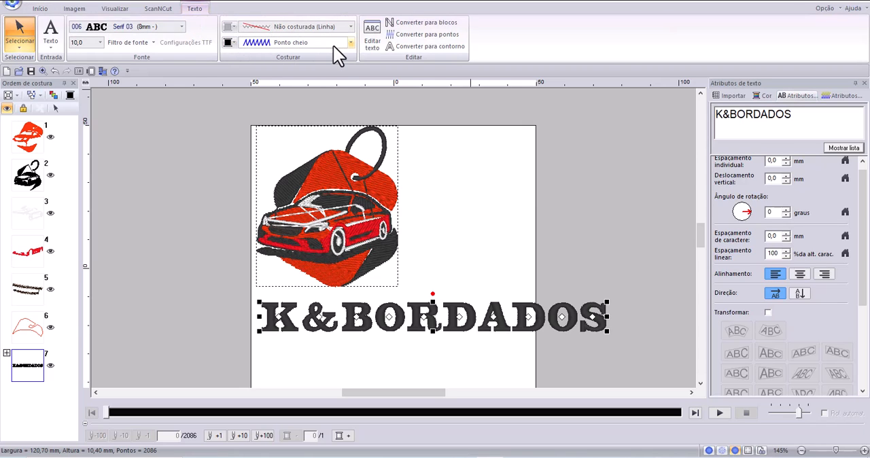
# Set the K&BORDADOS text's region stitch to Ponto de preenchimento and its outline to Ponto corrido, and view the outline colour choices.
pyautogui.click(351, 44)
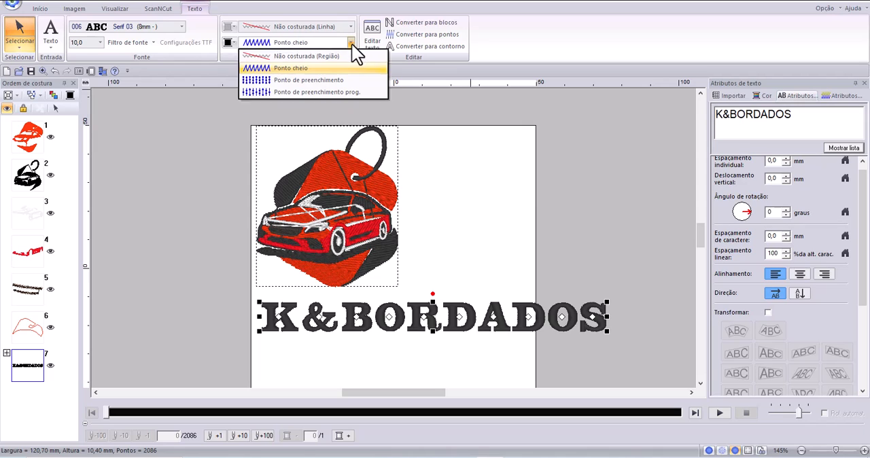
pyautogui.click(298, 83)
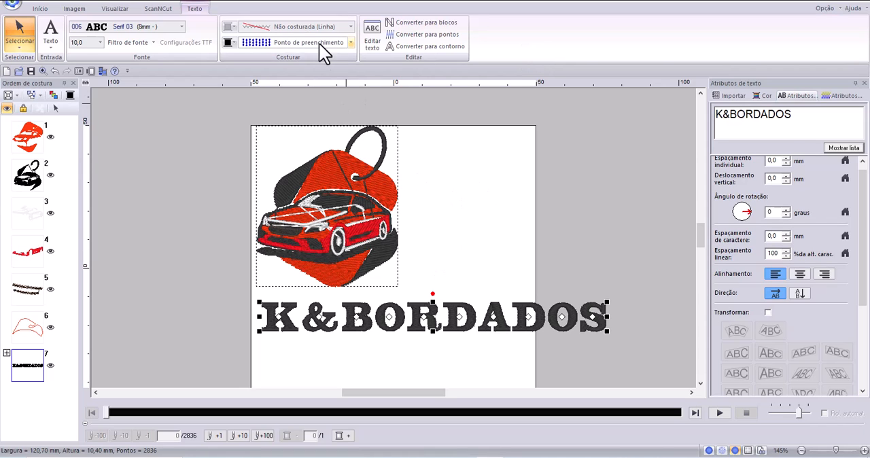
pyautogui.click(349, 26)
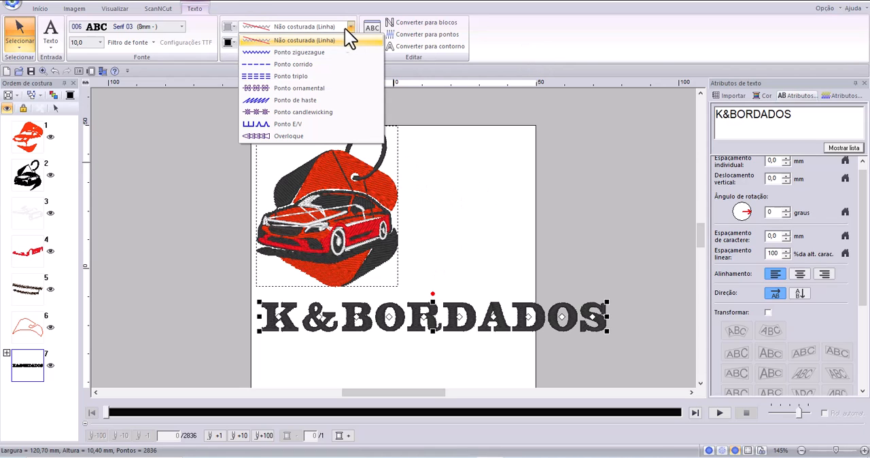
pyautogui.click(285, 63)
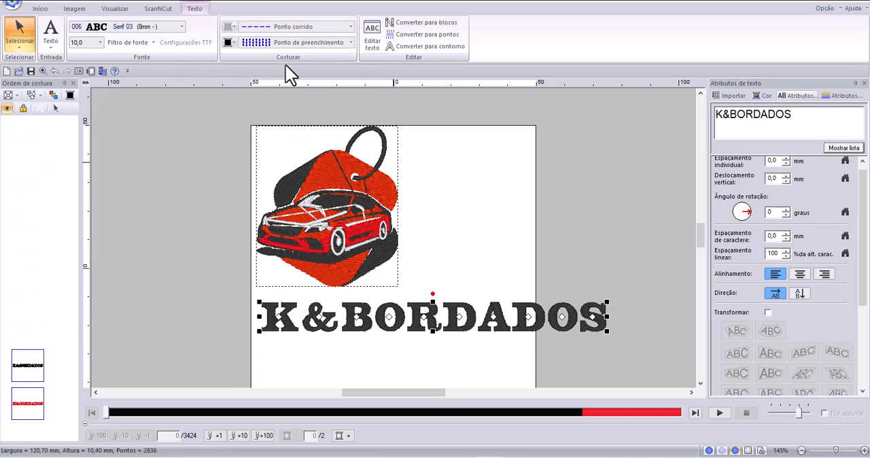
pyautogui.click(231, 27)
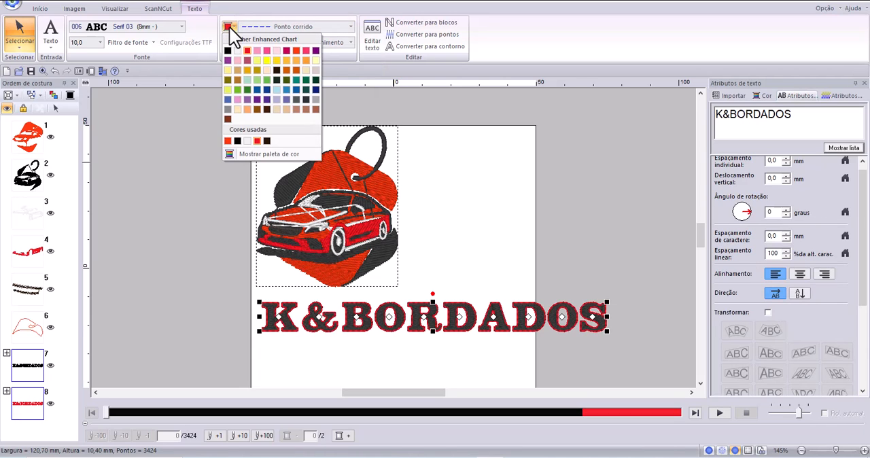
pyautogui.click(450, 214)
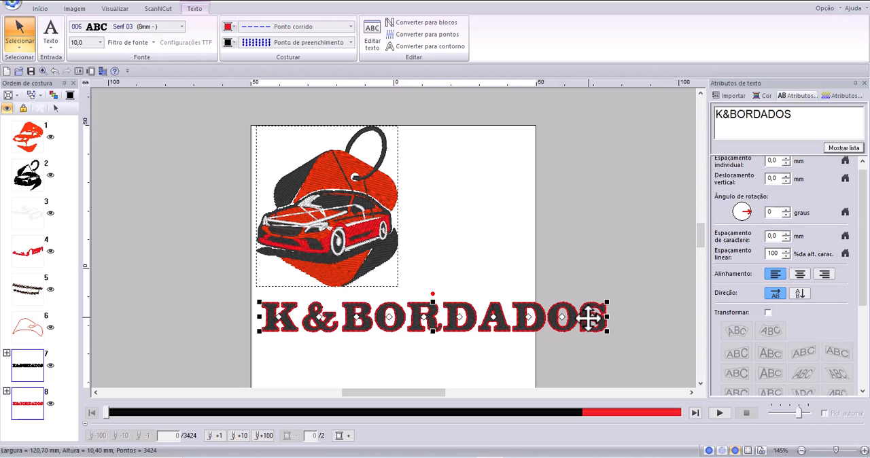
# Select the car embroidery and check which sewing attributes and text attributes are available for the stitch pattern.
pyautogui.click(351, 251)
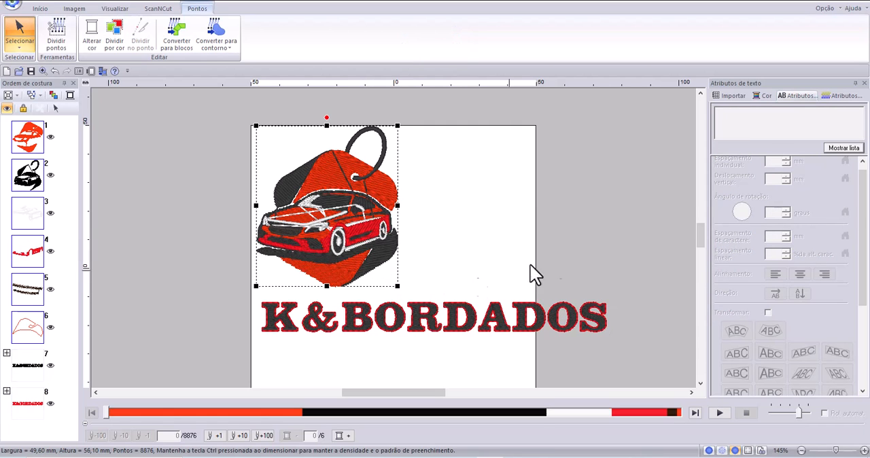
pyautogui.click(834, 95)
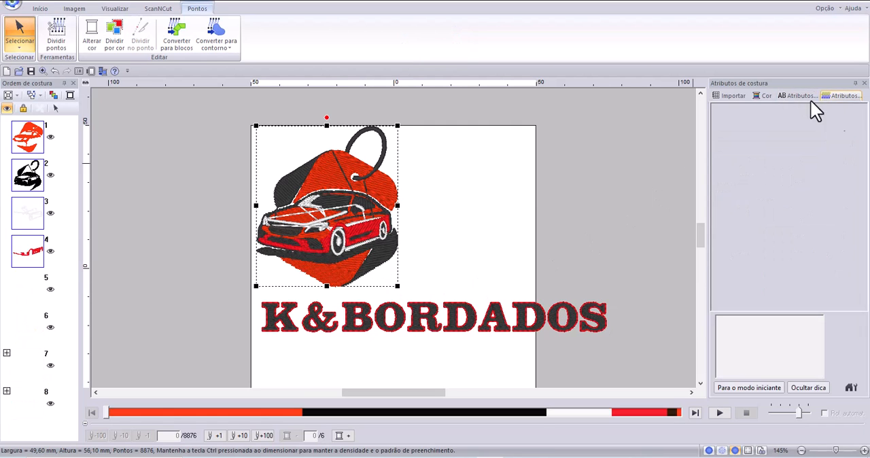
pyautogui.click(786, 95)
pyautogui.click(840, 97)
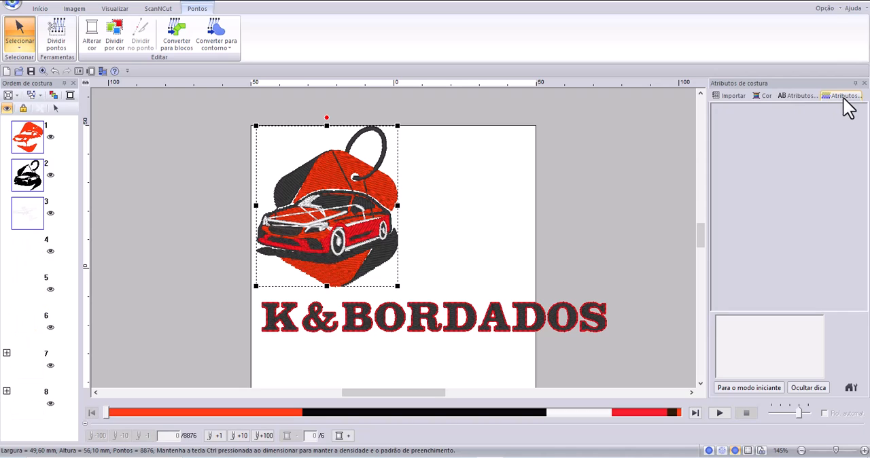
pyautogui.click(800, 96)
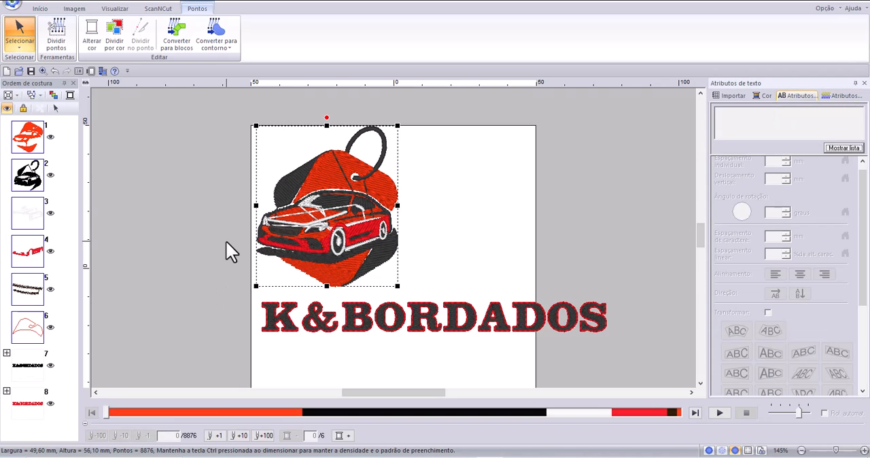
# Shrink the K&BORDADOS text to about 94 mm wide so that it fits within the design page.
pyautogui.click(470, 332)
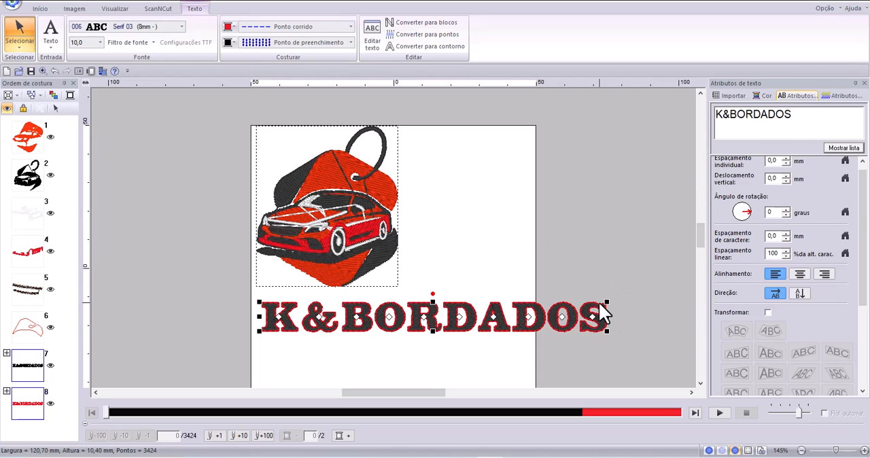
pyautogui.moveTo(606, 301); pyautogui.dragTo(583, 306)
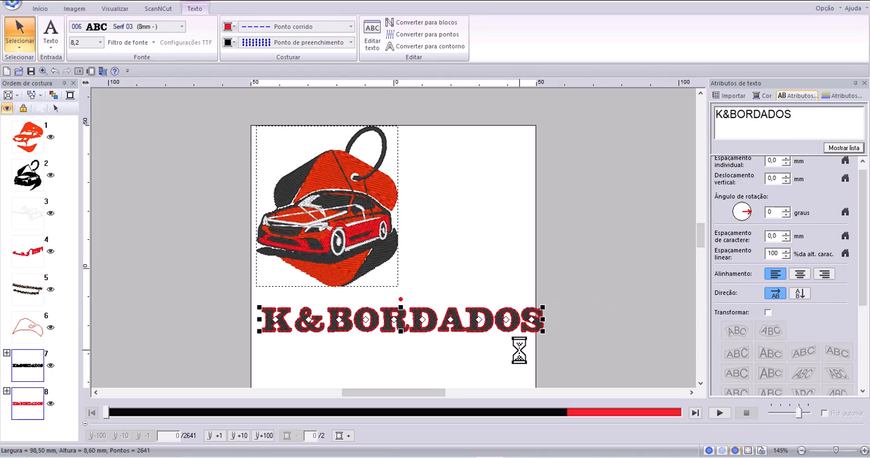
pyautogui.click(544, 305)
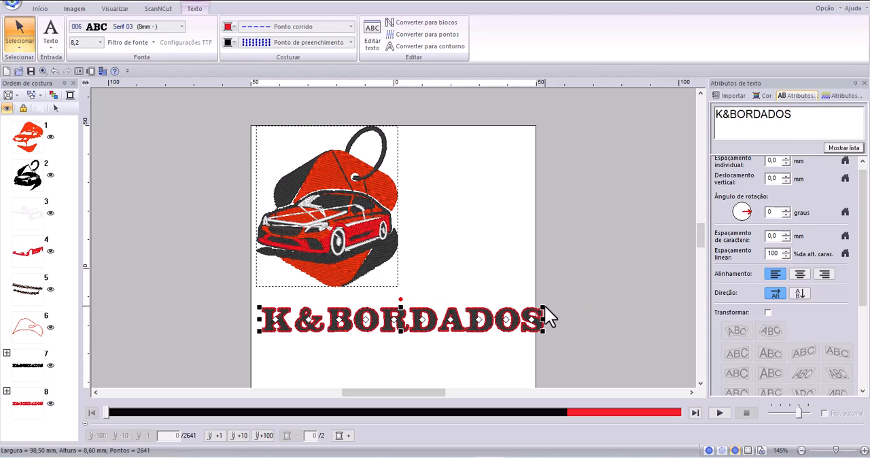
pyautogui.click(534, 308)
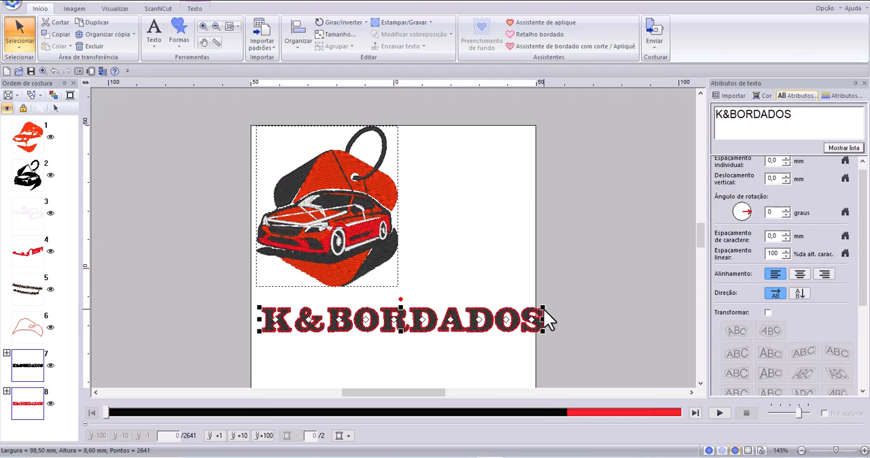
pyautogui.moveTo(540, 312); pyautogui.dragTo(549, 309)
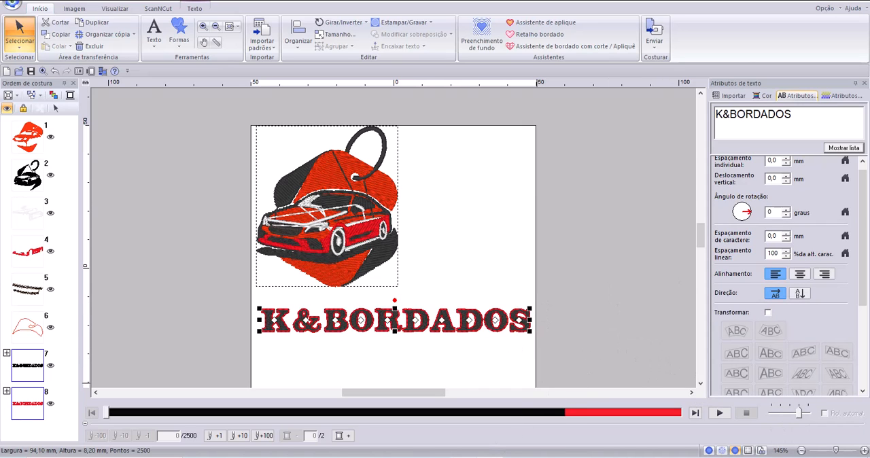
# Switch to the PE-DESIGN 11 manual in the browser, highlight the "Padrão de forma (Padrão de contorno)" definition, and return to the design.
pyautogui.click(490, 456)
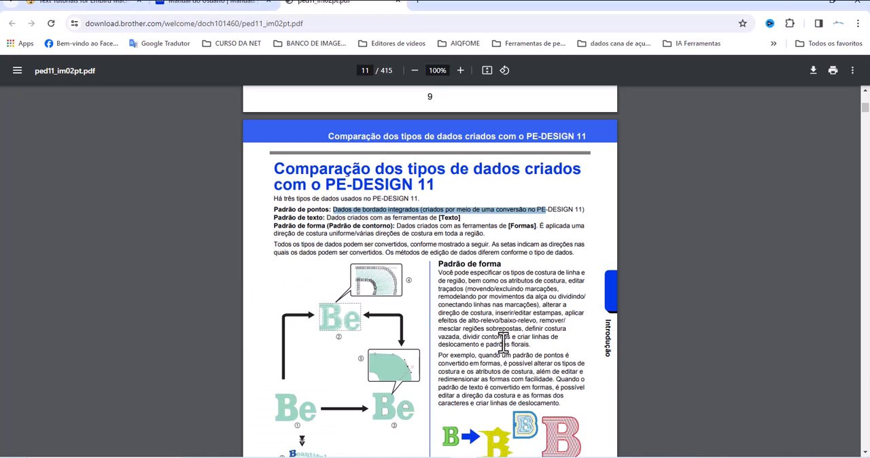
pyautogui.moveTo(278, 226); pyautogui.dragTo(329, 225)
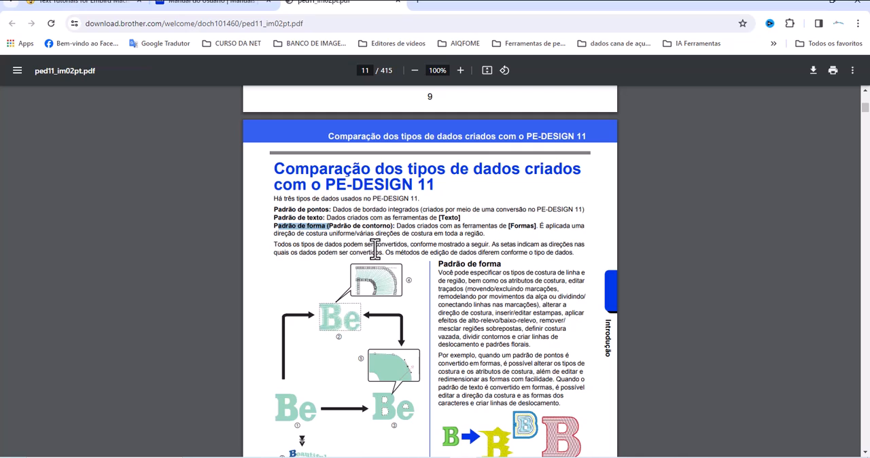
pyautogui.moveTo(362, 226); pyautogui.dragTo(388, 226)
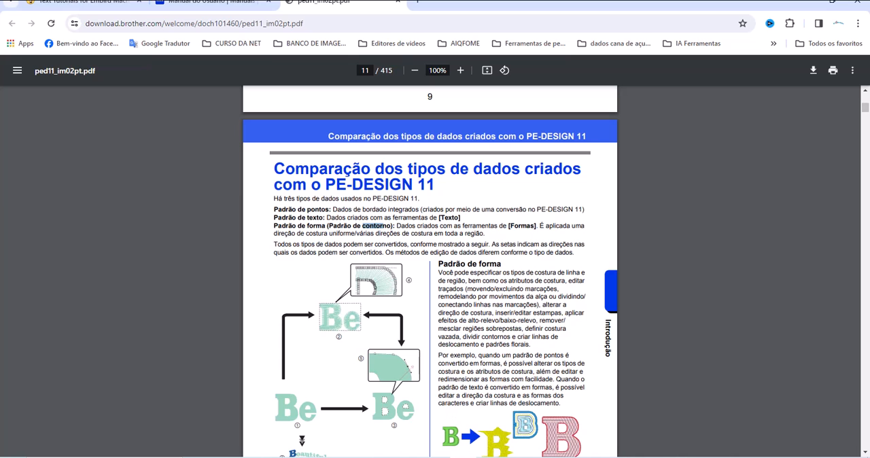
pyautogui.click(489, 457)
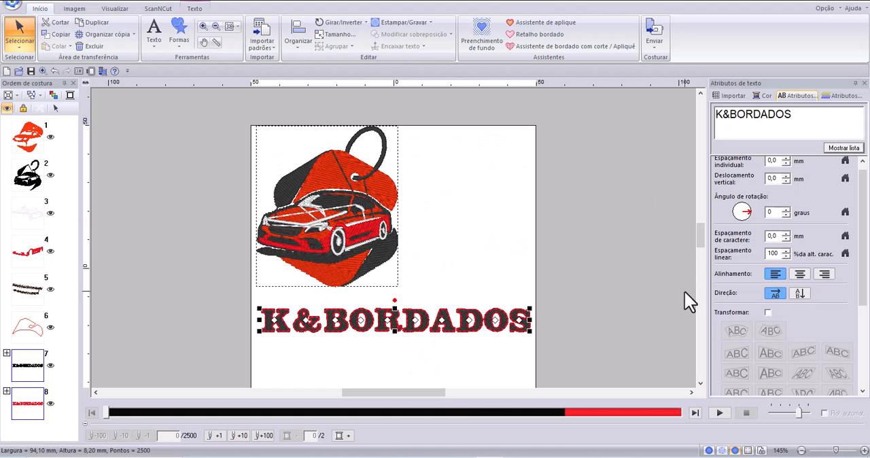
# Shorten the K&BORDADOS text to "K&B" and move it to the right of the car embroidery, near its ring.
pyautogui.click(699, 382)
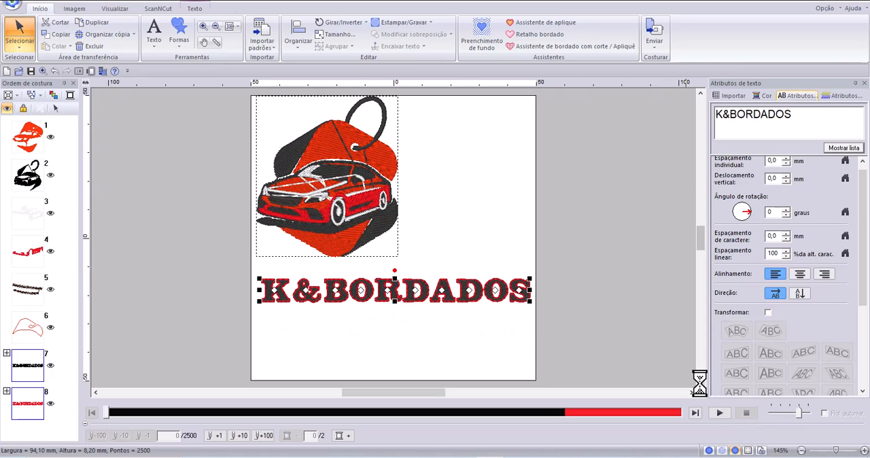
pyautogui.click(699, 382)
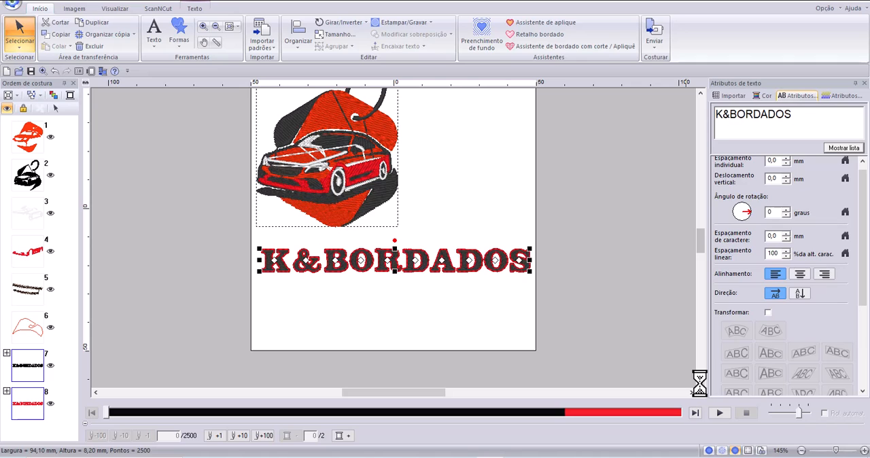
pyautogui.click(779, 115)
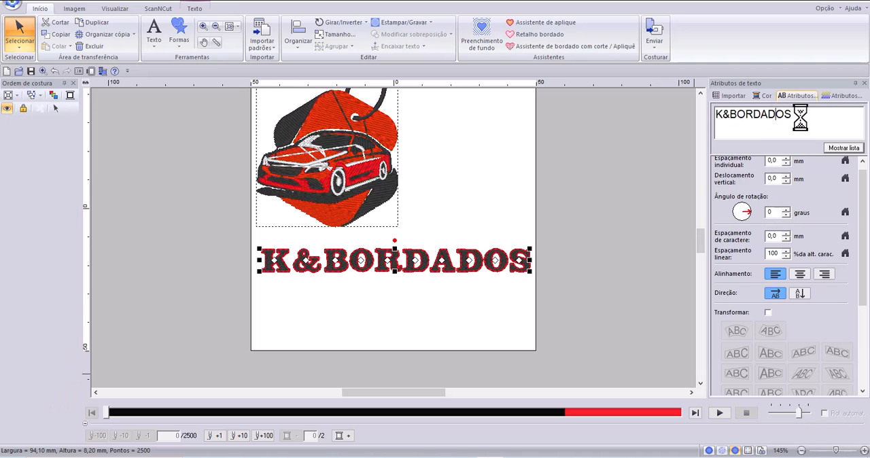
pyautogui.doubleClick(799, 116)
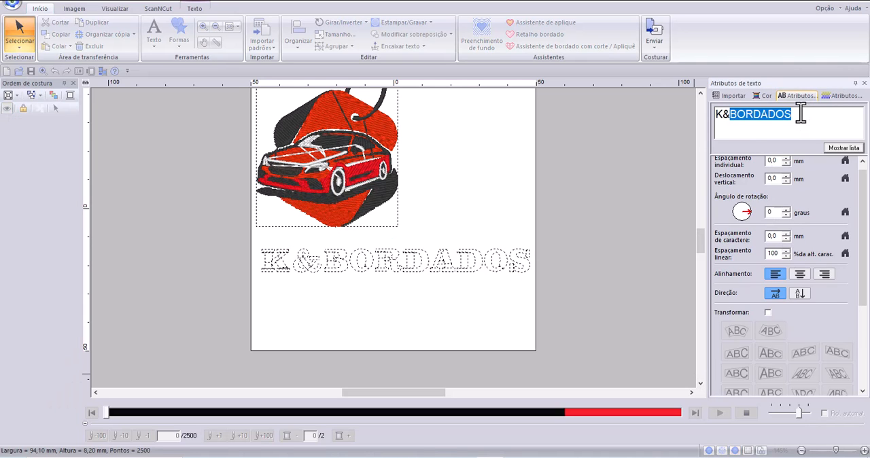
pyautogui.click(801, 115)
pyautogui.press('BackSpace')
pyautogui.press('BackSpace')
pyautogui.press('BackSpace')
pyautogui.press('BackSpace')
pyautogui.press('BackSpace')
pyautogui.press('BackSpace')
pyautogui.press('BackSpace')
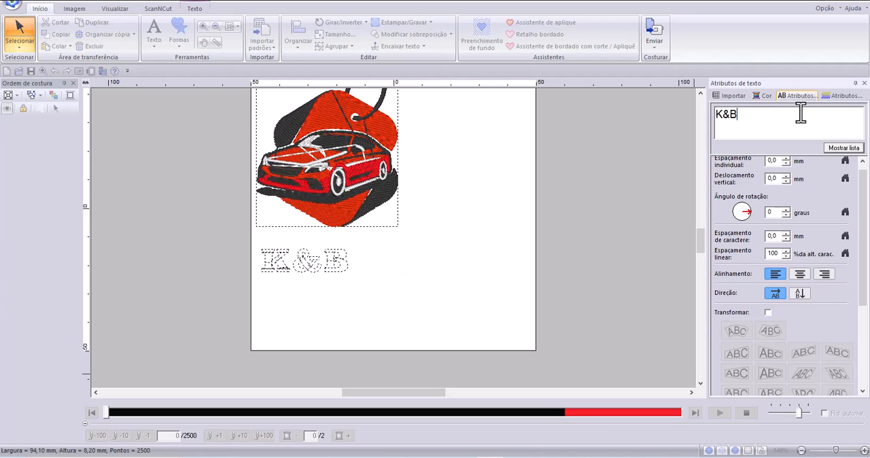
pyautogui.click(426, 283)
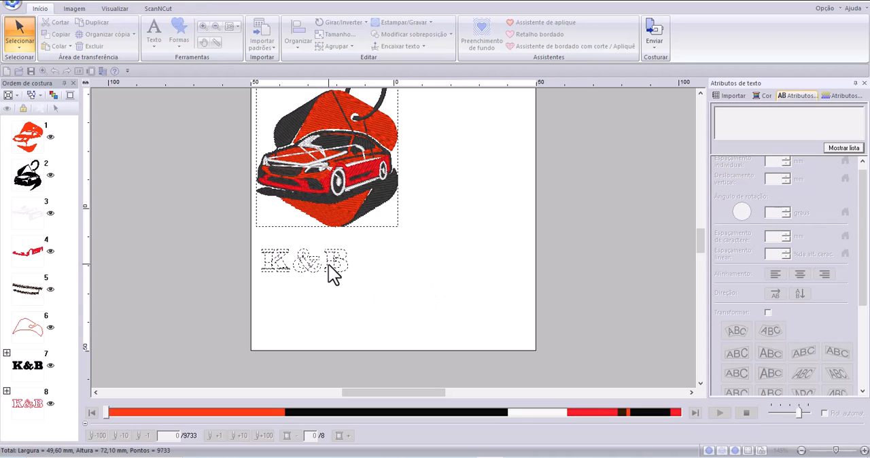
pyautogui.moveTo(328, 264); pyautogui.dragTo(502, 119)
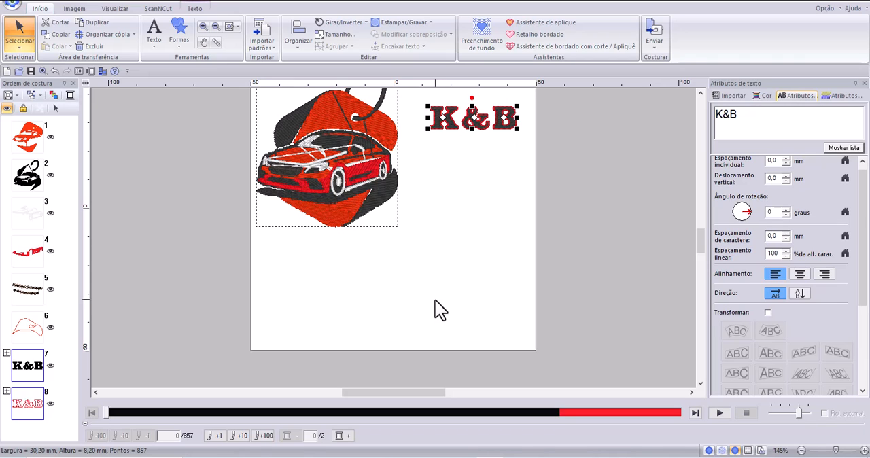
# Choose the airplane shape for drawing and set its outline stitch to Ponto corrido.
pyautogui.click(175, 39)
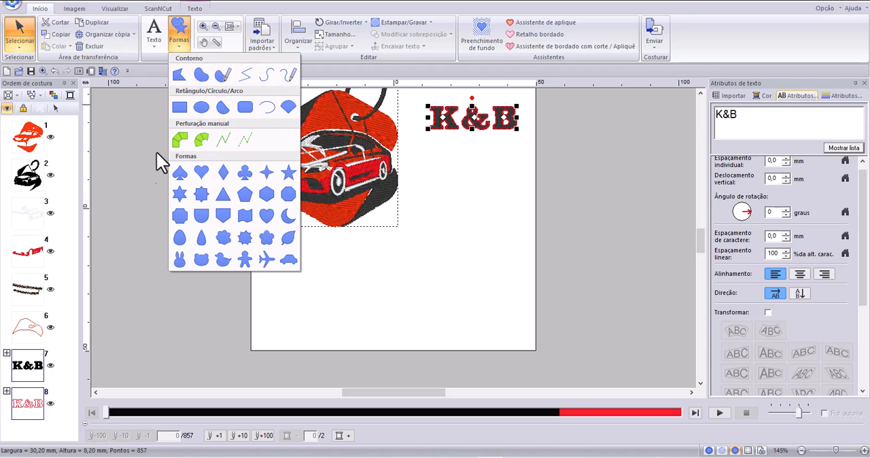
pyautogui.click(266, 259)
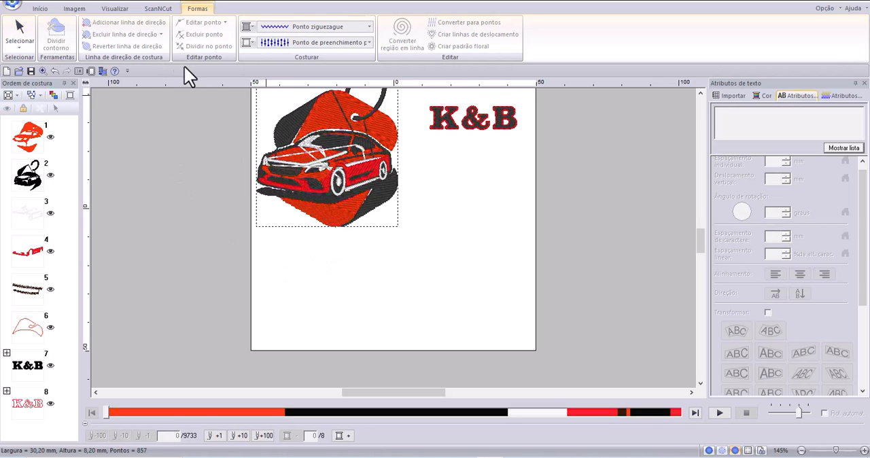
pyautogui.click(369, 29)
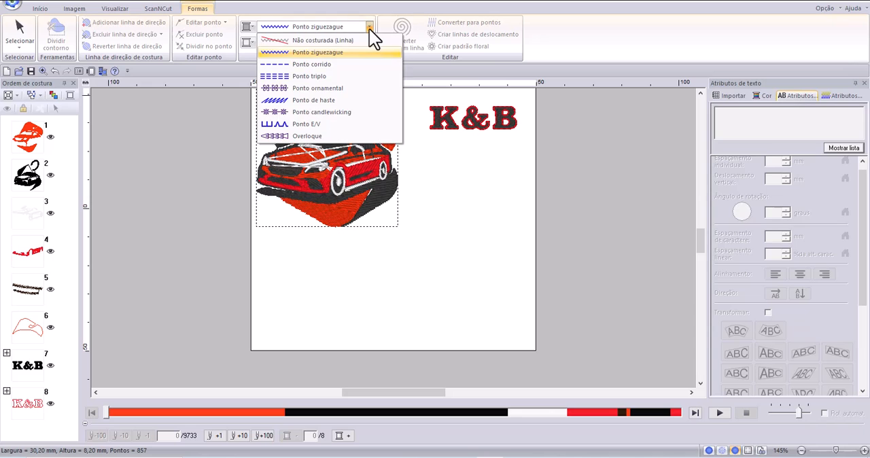
pyautogui.click(369, 29)
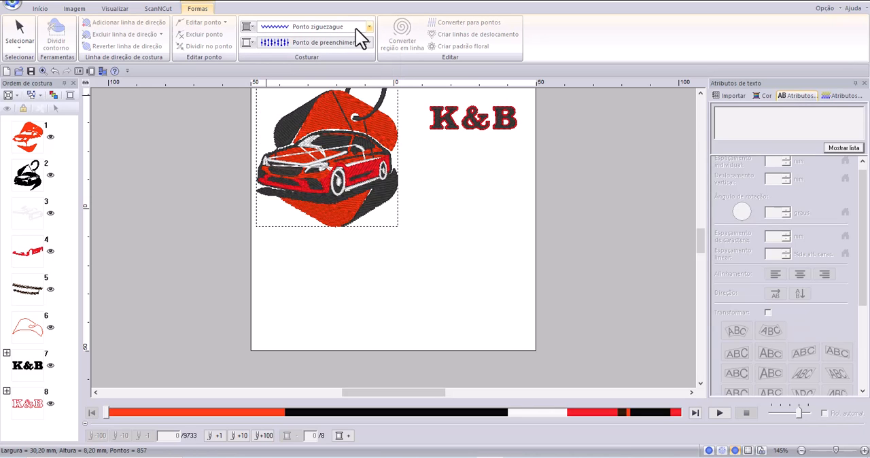
pyautogui.click(369, 28)
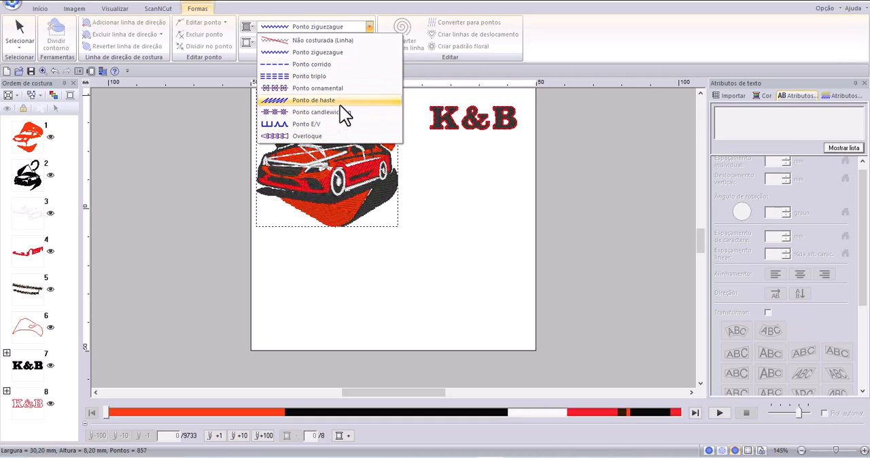
pyautogui.click(316, 65)
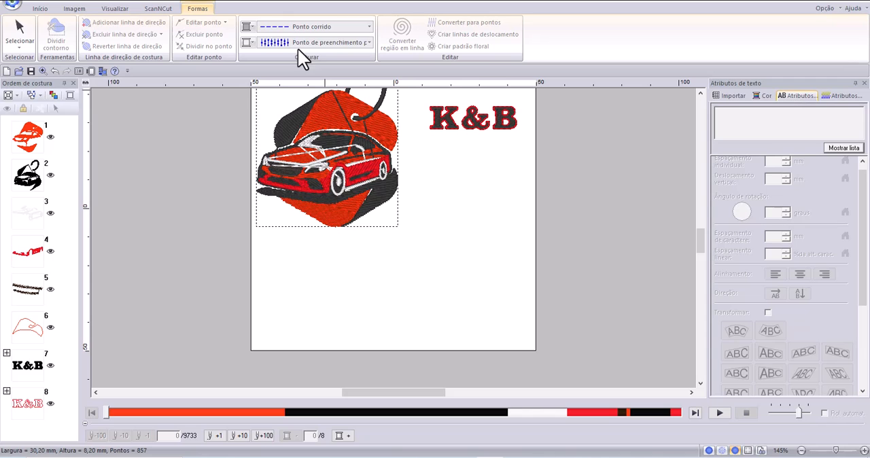
# Draw an airplane about 30.5 by 21.5 mm below the car, with a red outline and a dark green Ponto de preenchimento region.
pyautogui.click(370, 44)
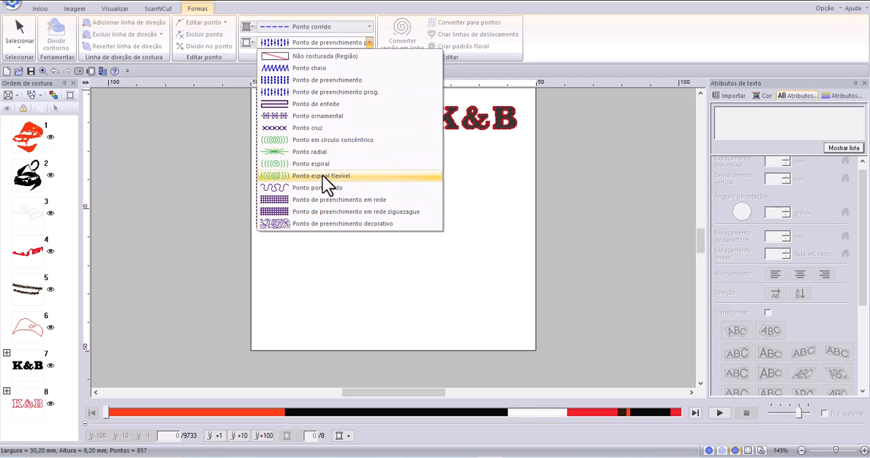
pyautogui.click(333, 80)
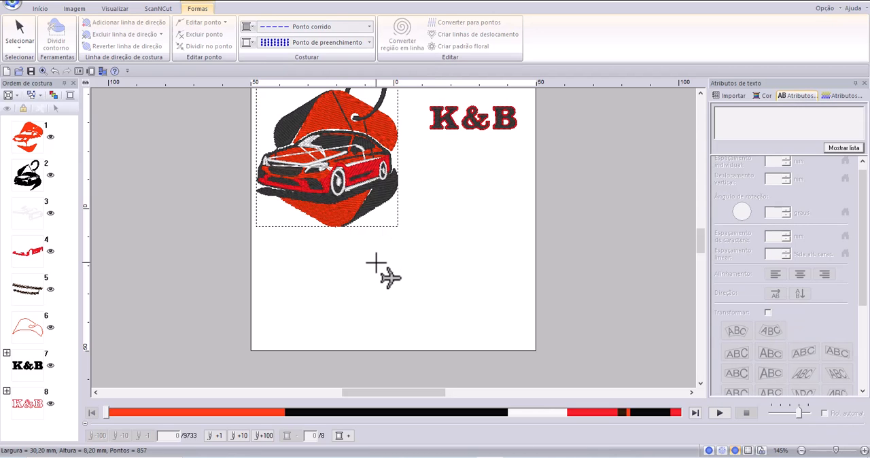
pyautogui.click(246, 29)
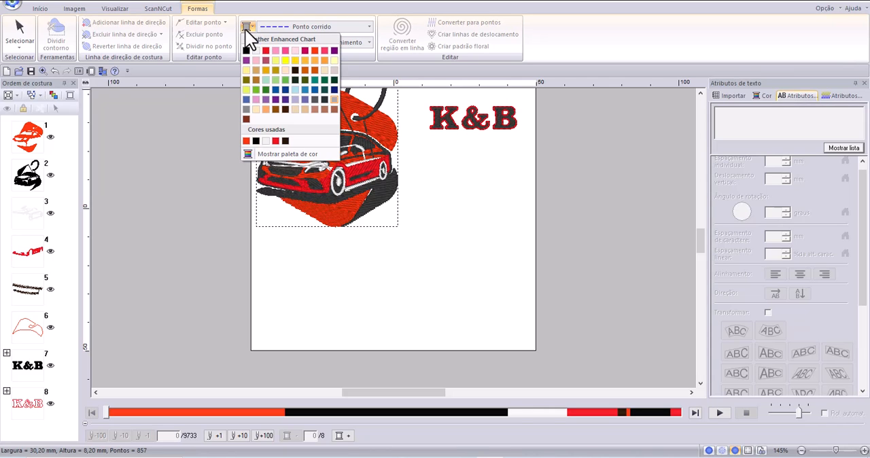
pyautogui.click(265, 51)
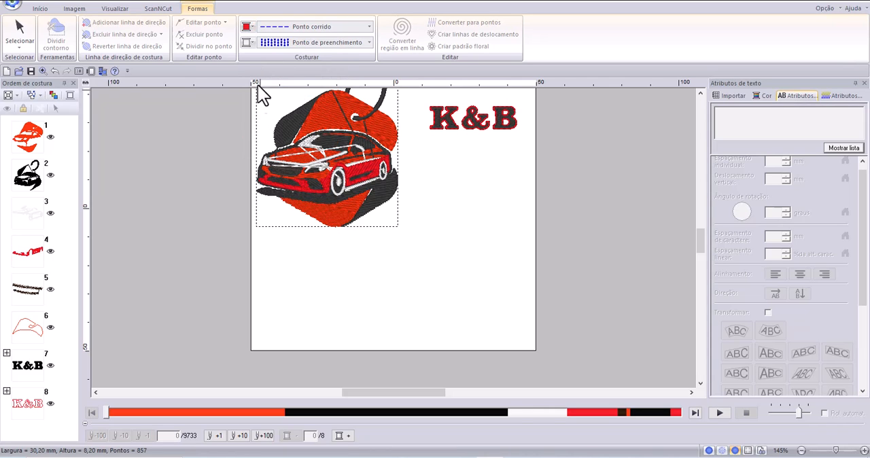
pyautogui.click(247, 42)
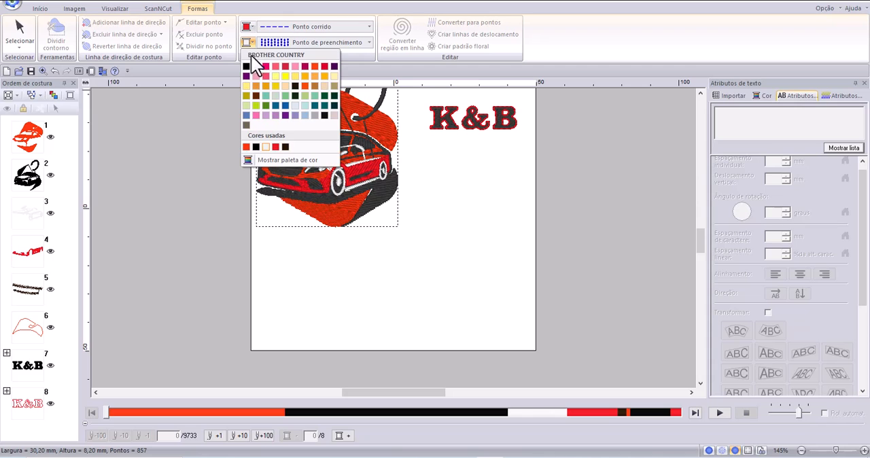
pyautogui.click(328, 96)
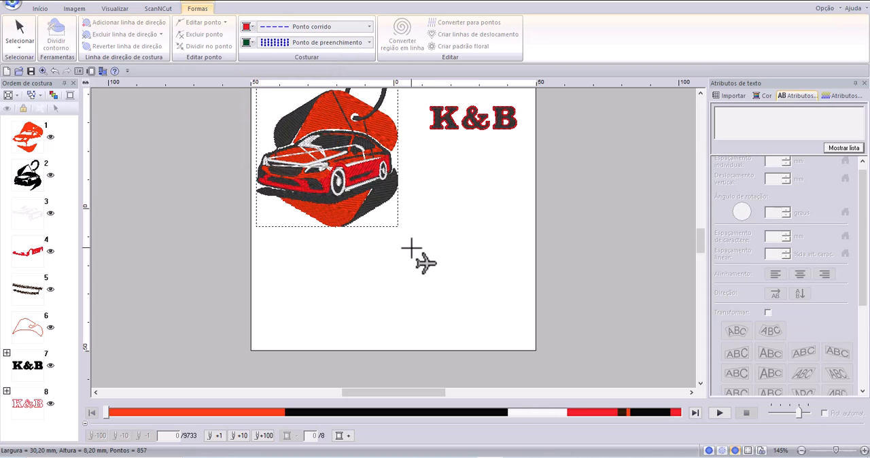
pyautogui.moveTo(297, 256)
pyautogui.mouseDown()
pyautogui.moveTo(306, 300)
pyautogui.moveTo(384, 317)
pyautogui.mouseUp()
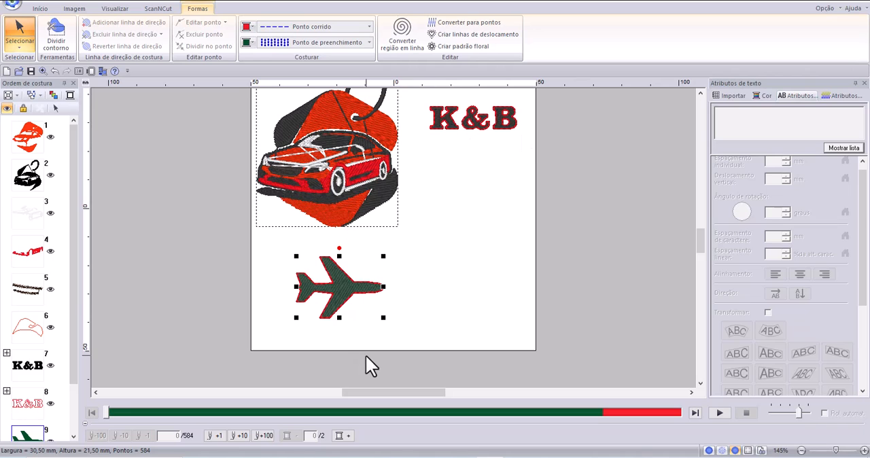
# Examine the line and region sewing attributes available for the airplane, and compare it with the car and K&B patterns.
pyautogui.click(841, 96)
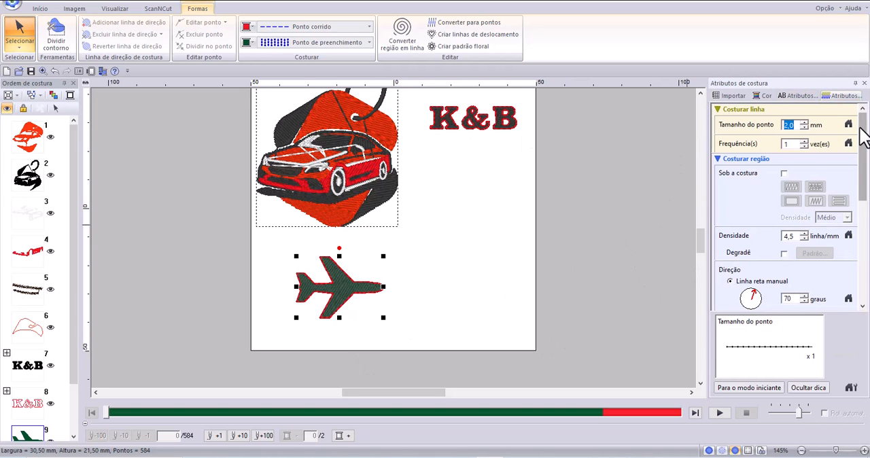
pyautogui.moveTo(865, 136); pyautogui.dragTo(862, 266)
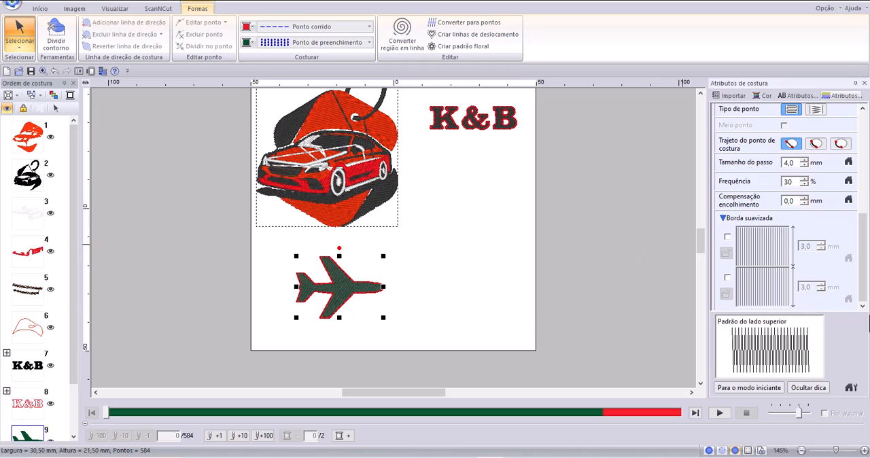
pyautogui.moveTo(865, 243); pyautogui.dragTo(866, 144)
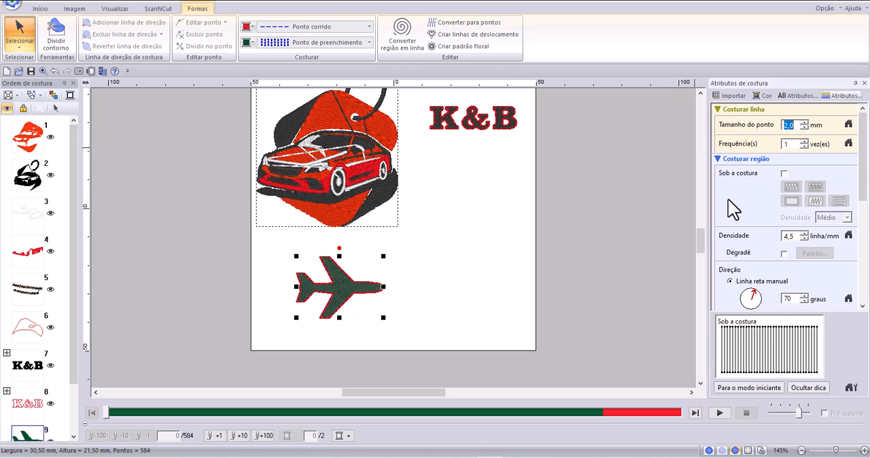
pyautogui.scroll(1, 365, 305)
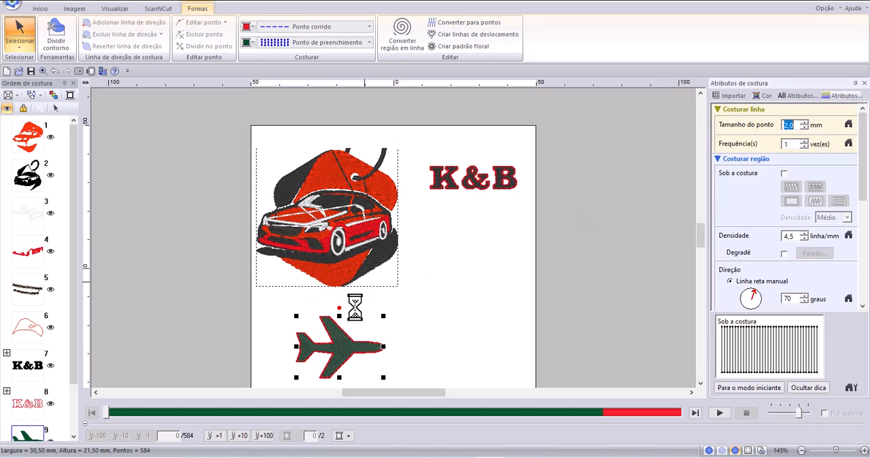
pyautogui.scroll(1, 357, 307)
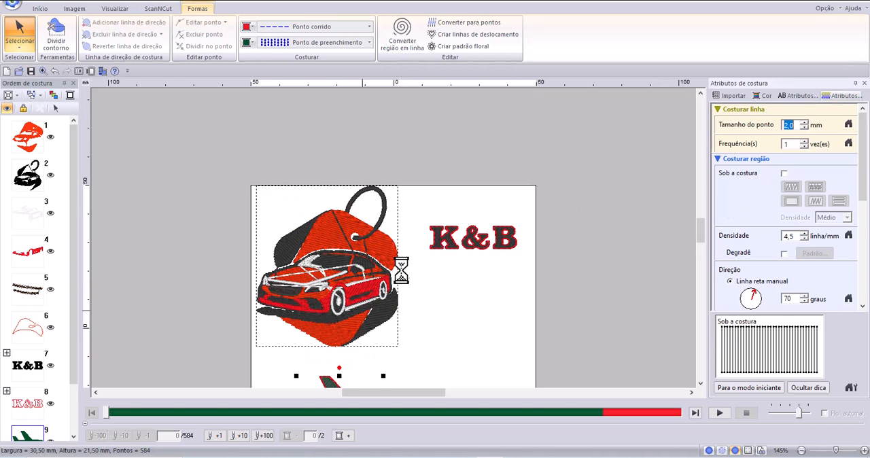
pyautogui.scroll(-1, 702, 384)
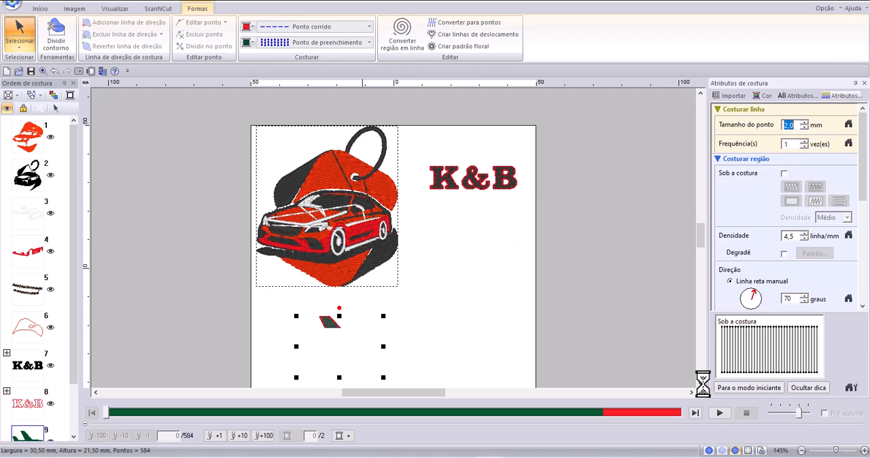
pyautogui.click(702, 383)
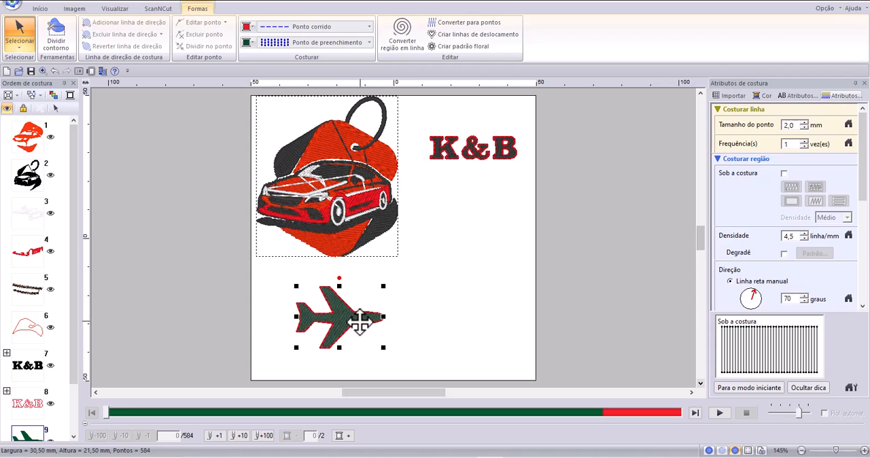
# Set the stitch length of the airplane's outline to 1.9 mm.
pyautogui.scroll(1, 362, 339)
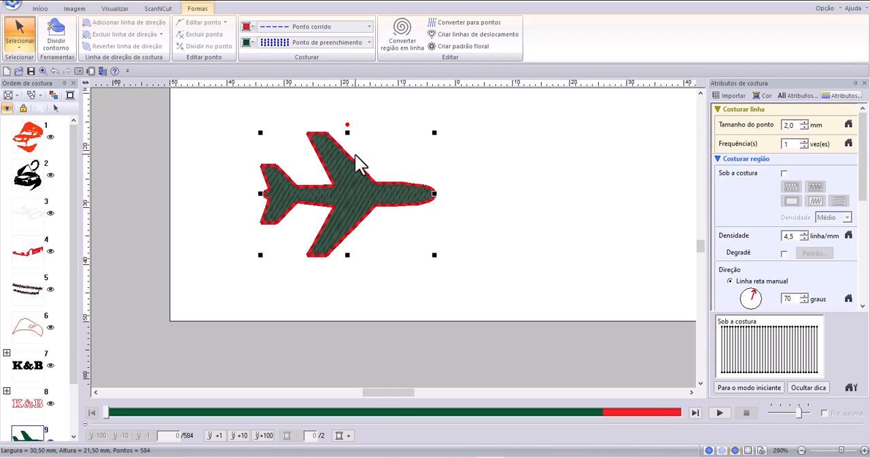
pyautogui.click(804, 122)
pyautogui.click(803, 122)
pyautogui.click(804, 123)
pyautogui.click(803, 128)
pyautogui.click(803, 128)
pyautogui.click(803, 128)
pyautogui.click(803, 128)
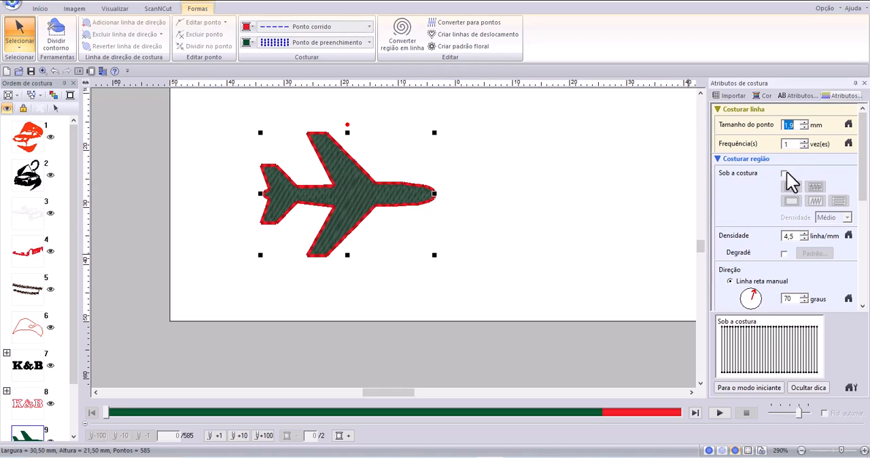
# Set the manual straight-line direction of the airplane's region fill to 144 degrees.
pyautogui.scroll(-1, 862, 184)
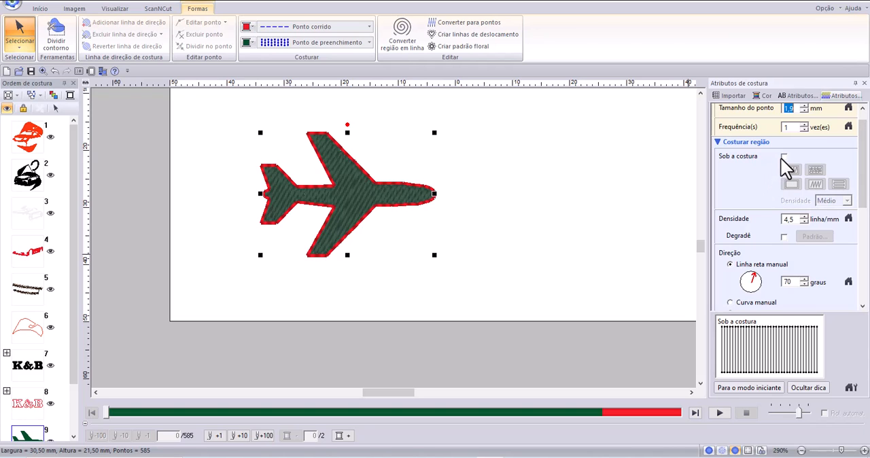
pyautogui.click(795, 219)
pyautogui.doubleClick(795, 219)
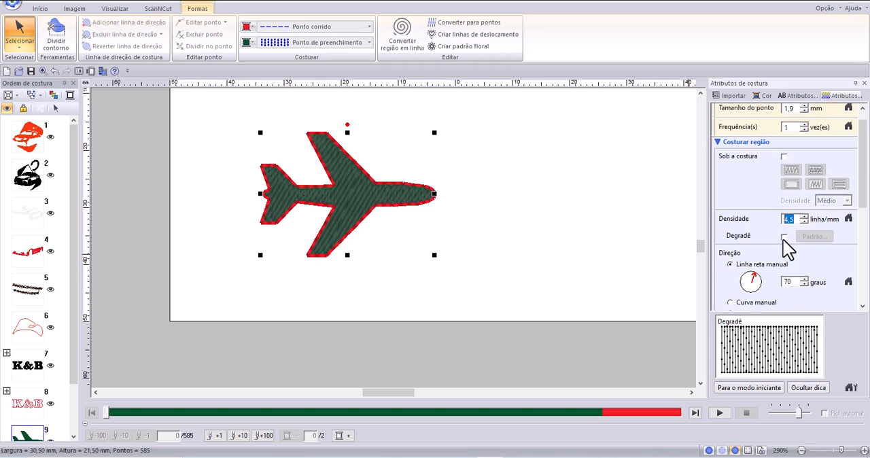
pyautogui.moveTo(754, 273); pyautogui.dragTo(743, 276)
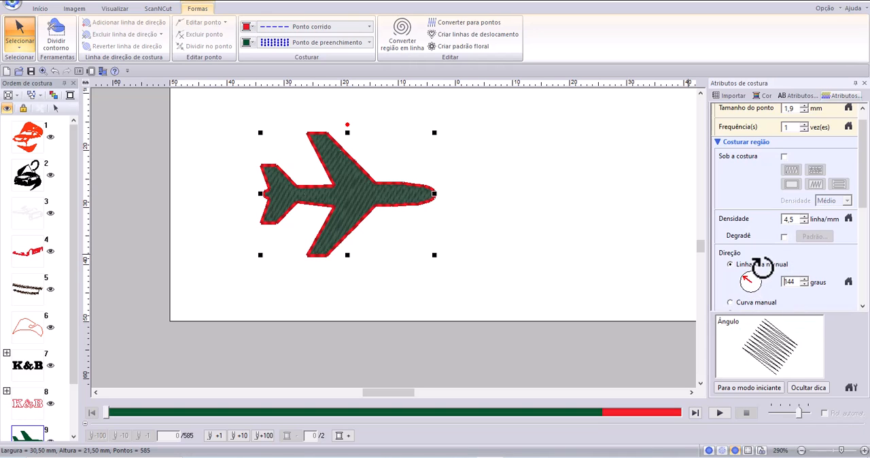
pyautogui.scroll(-4, 857, 211)
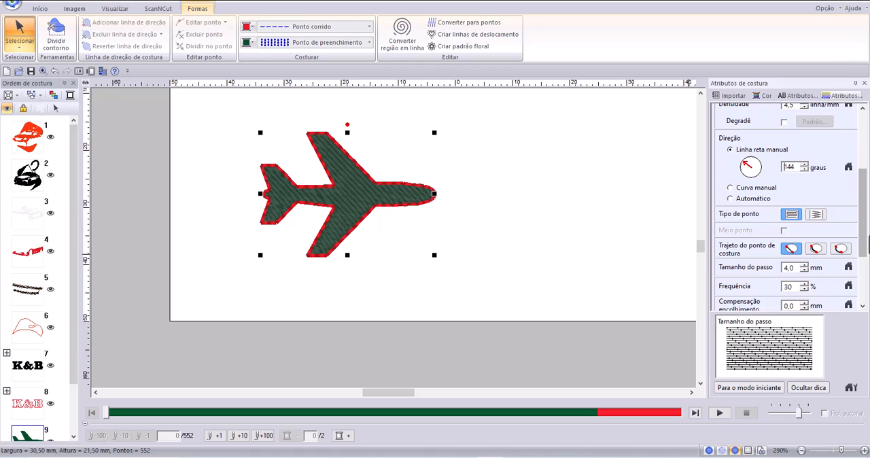
# Review the airplane's remaining region sewing attributes and move the airplane slightly toward the page's left edge.
pyautogui.moveTo(865, 244); pyautogui.dragTo(866, 260)
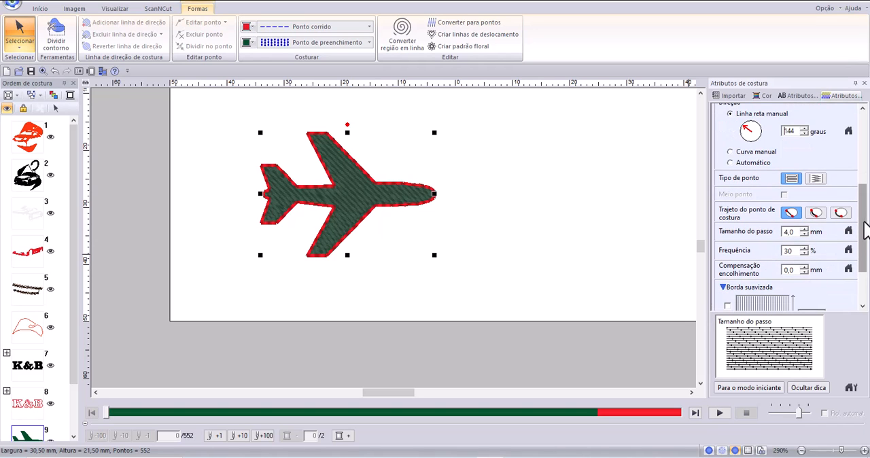
pyautogui.scroll(-1, 855, 228)
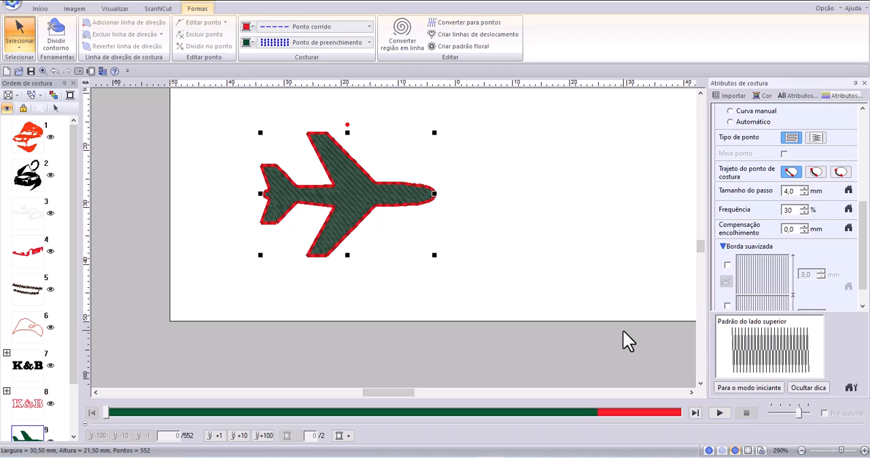
pyautogui.scroll(-1, 393, 239)
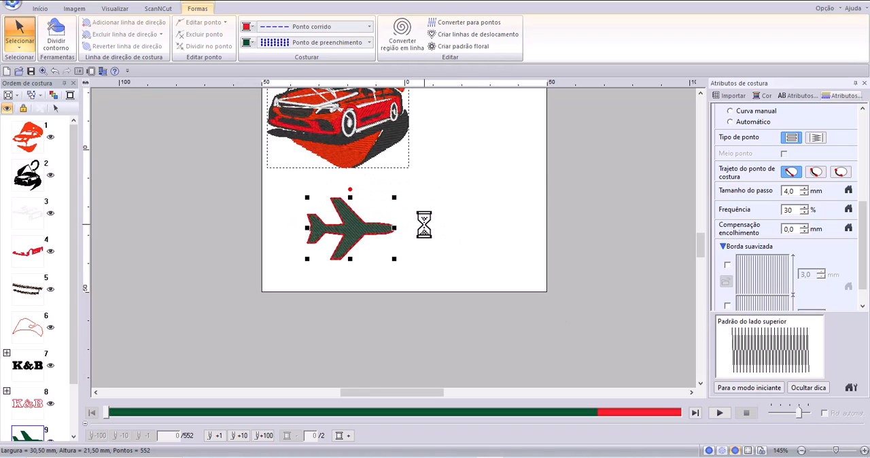
pyautogui.moveTo(378, 233); pyautogui.dragTo(359, 233)
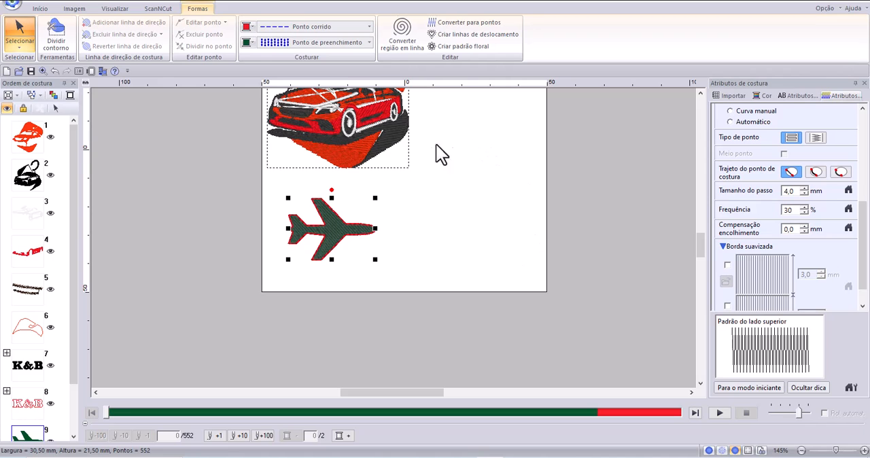
# Open the collection of outline, rectangle, manual punch and preset shapes for drawing.
pyautogui.click(40, 8)
pyautogui.click(179, 45)
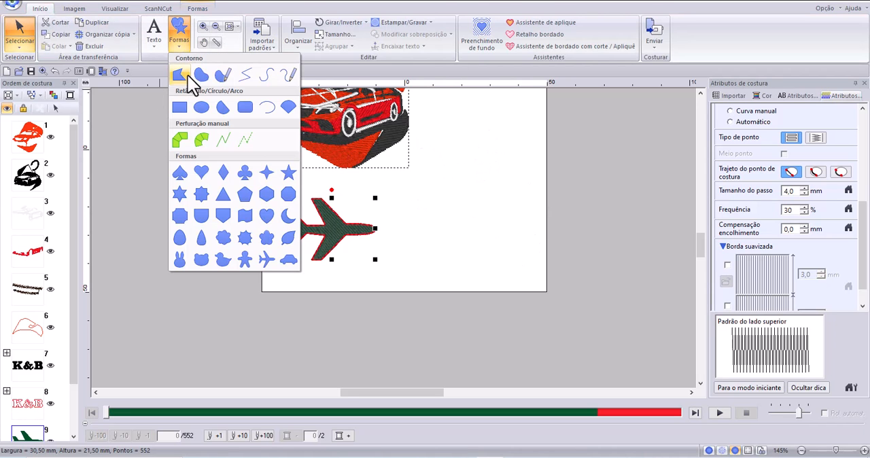
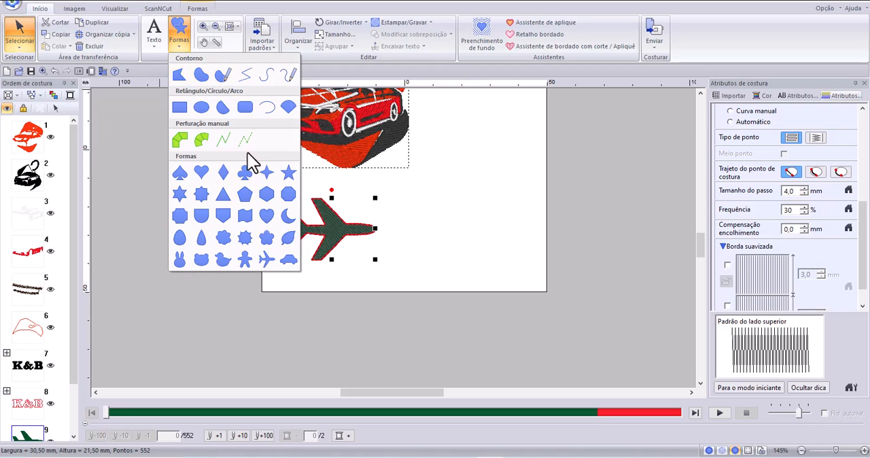
# Draw a closed straight-line triangle about 33 mm wide and 21 mm high beside the airplane using the outline tool.
pyautogui.click(181, 76)
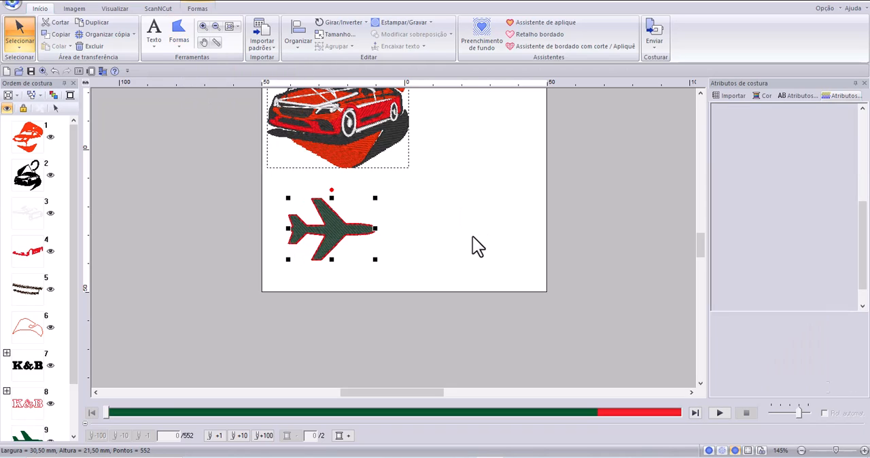
pyautogui.click(478, 251)
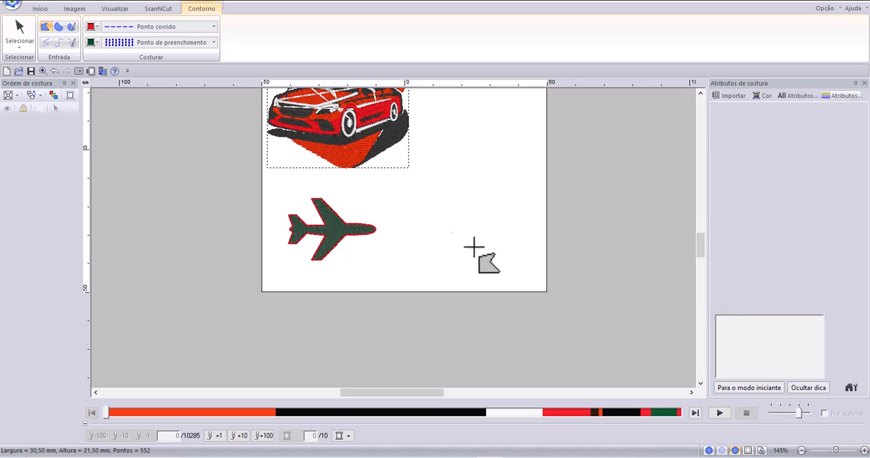
pyautogui.click(430, 196)
pyautogui.click(522, 192)
pyautogui.doubleClick(489, 231)
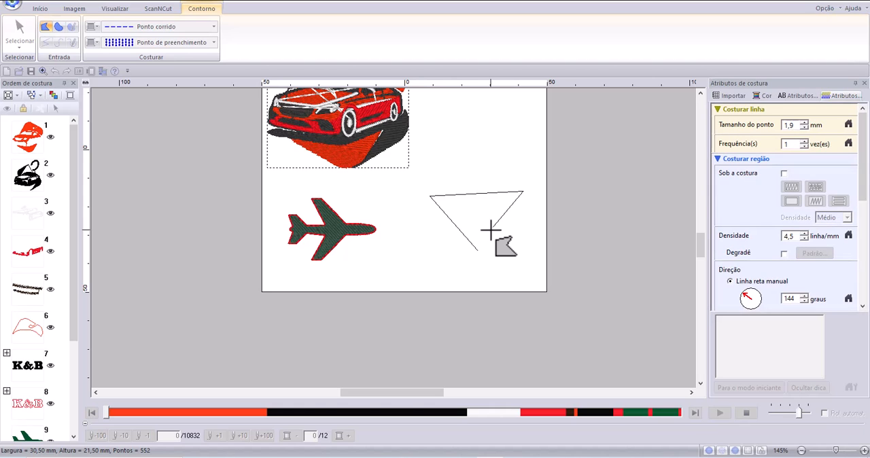
pyautogui.click(489, 231)
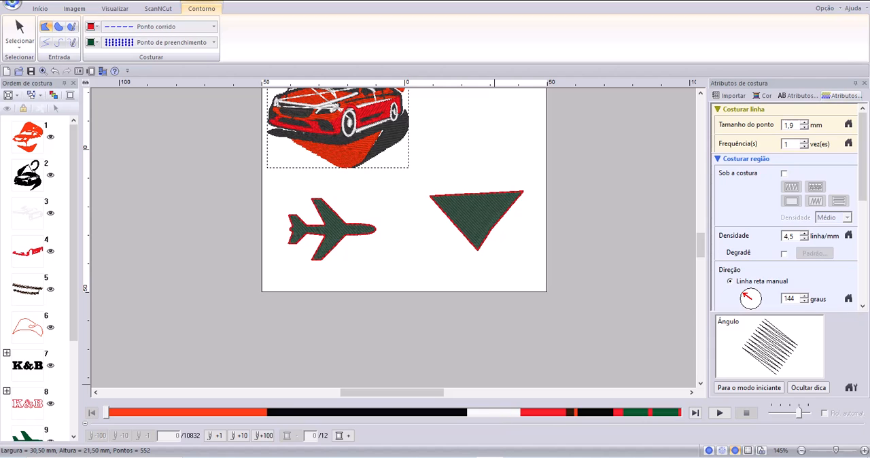
# Switch to the PE-DESIGN 11 manual in the browser and highlight the term "Padrão de forma (Padrão de contorno)".
pyautogui.click(478, 456)
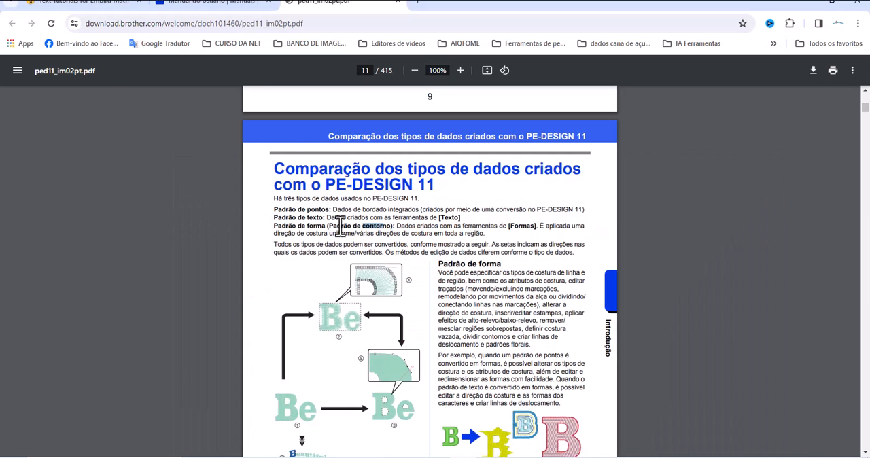
pyautogui.moveTo(274, 225); pyautogui.dragTo(396, 226)
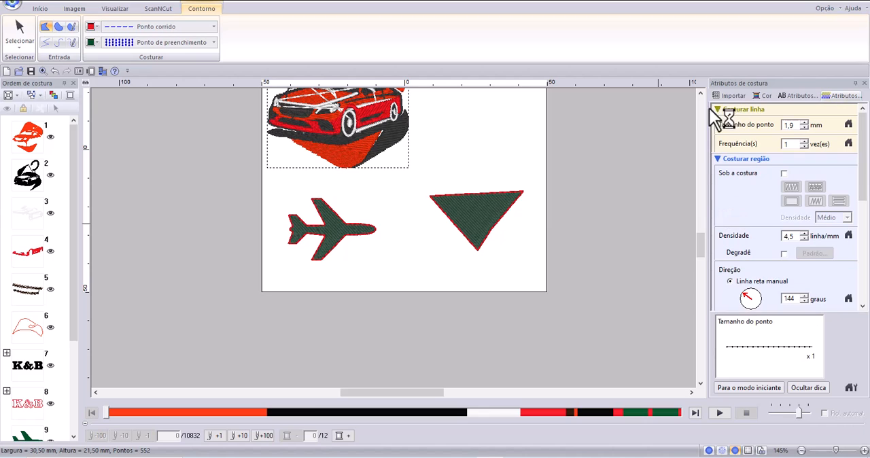
# Switch back to PE-Design and delete the airplane from the page.
pyautogui.click(702, 97)
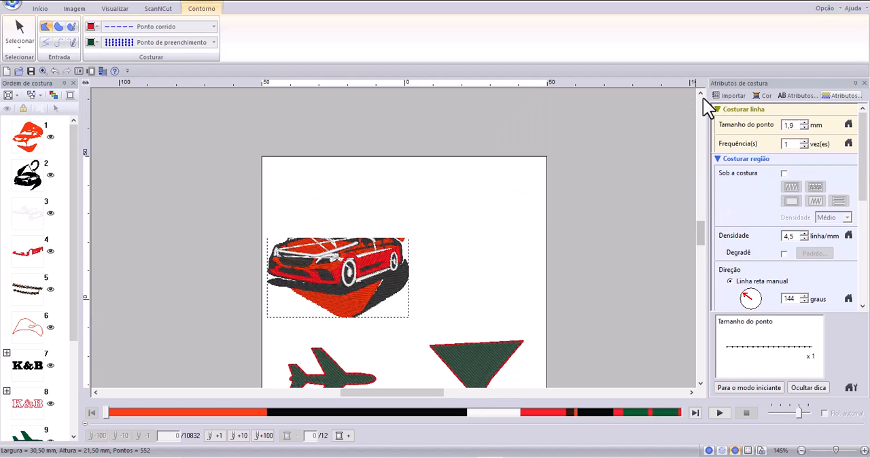
pyautogui.click(39, 9)
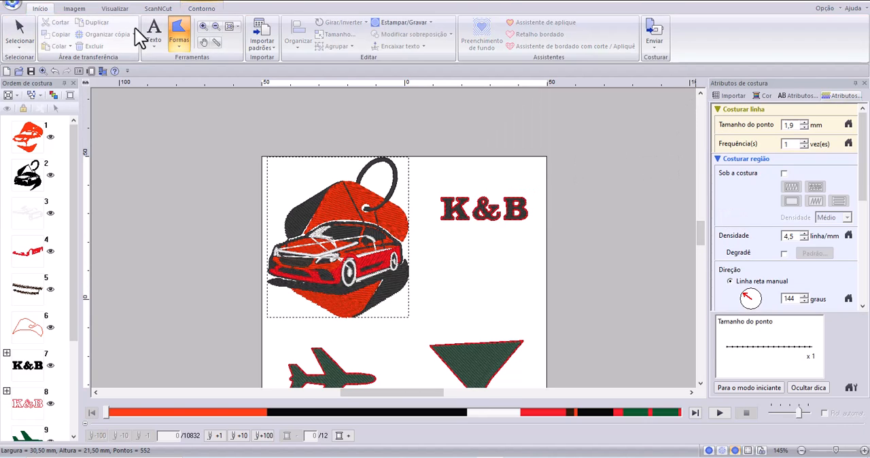
pyautogui.click(231, 29)
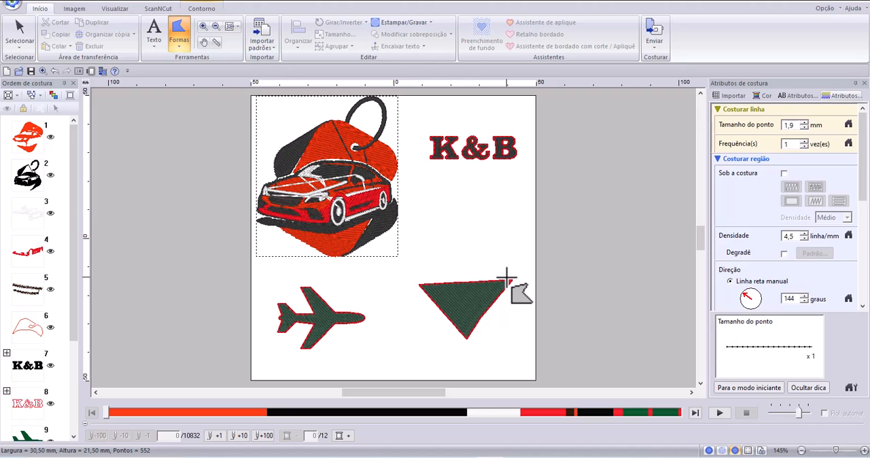
pyautogui.click(19, 30)
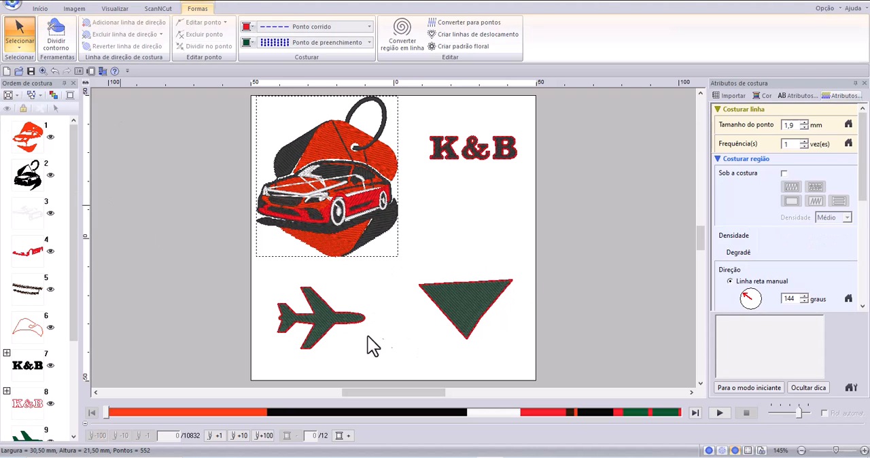
pyautogui.click(306, 332)
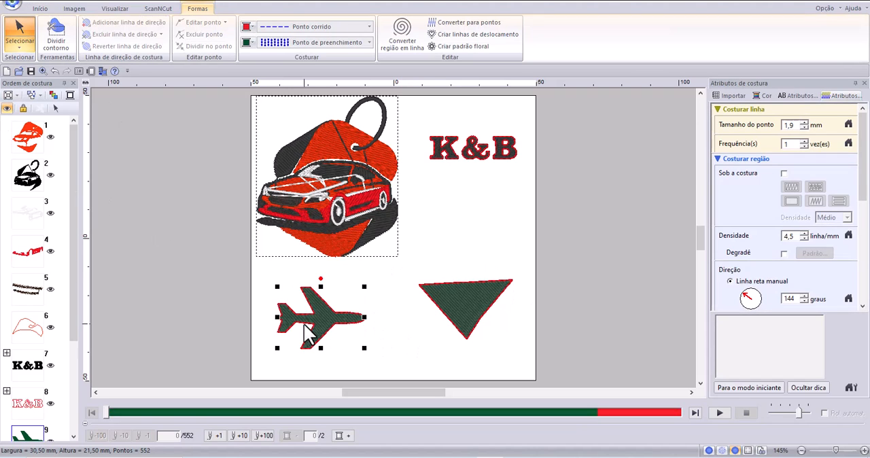
pyautogui.press('Delete')
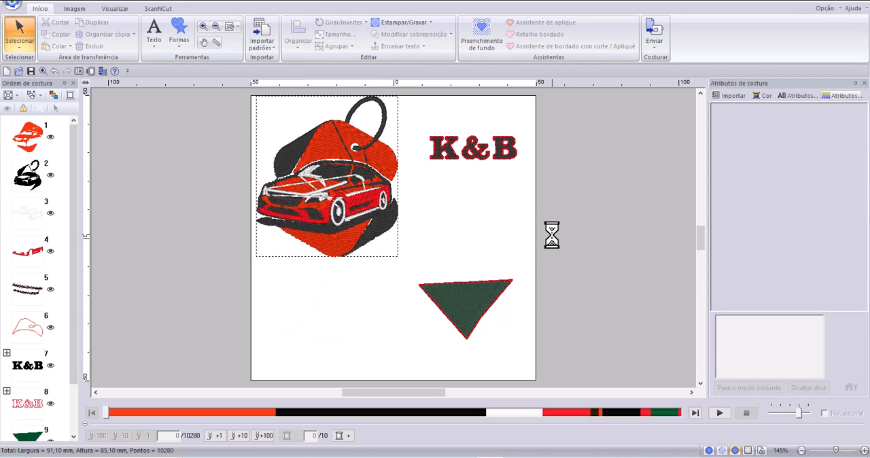
# Select the car stitch pattern and check which text and sewing attributes it offers for editing.
pyautogui.click(342, 179)
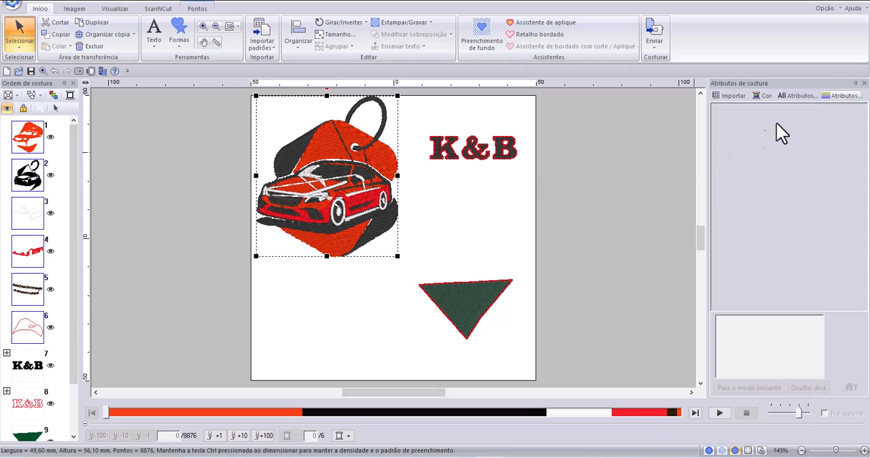
pyautogui.click(795, 95)
pyautogui.click(832, 95)
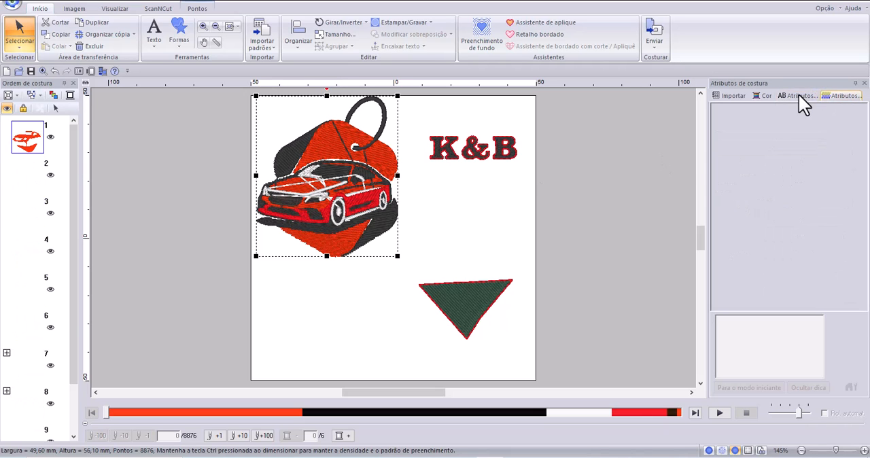
pyautogui.click(797, 93)
pyautogui.click(822, 96)
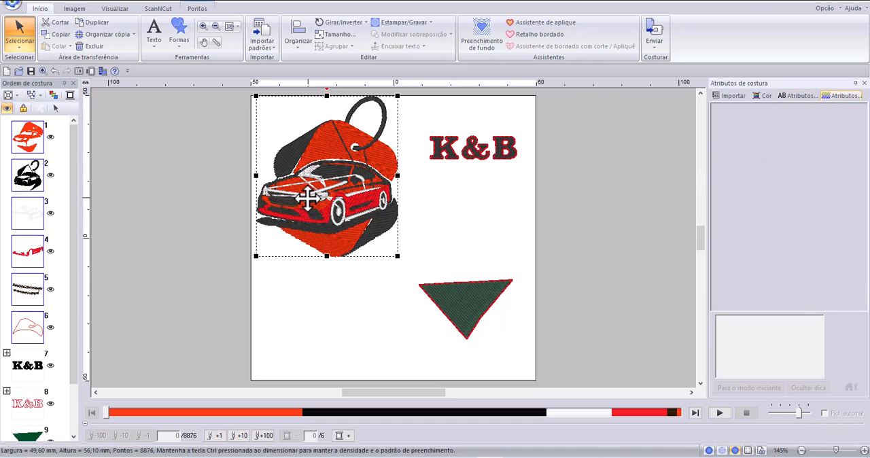
# Compare the sewing attributes offered for the K&B text with those offered for the drawn triangle.
pyautogui.click(509, 163)
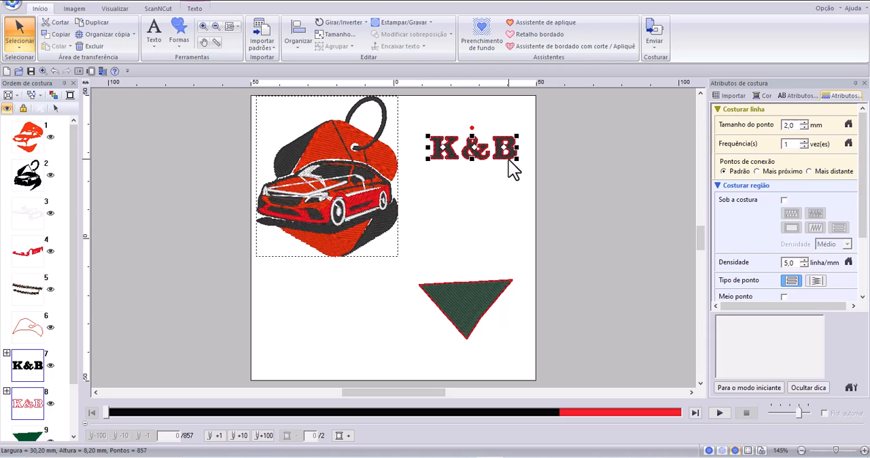
pyautogui.moveTo(862, 227); pyautogui.dragTo(864, 280)
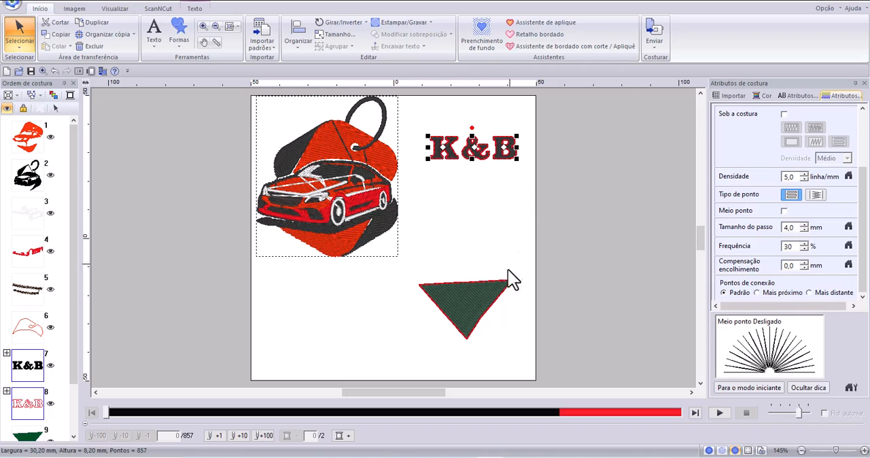
pyautogui.click(500, 302)
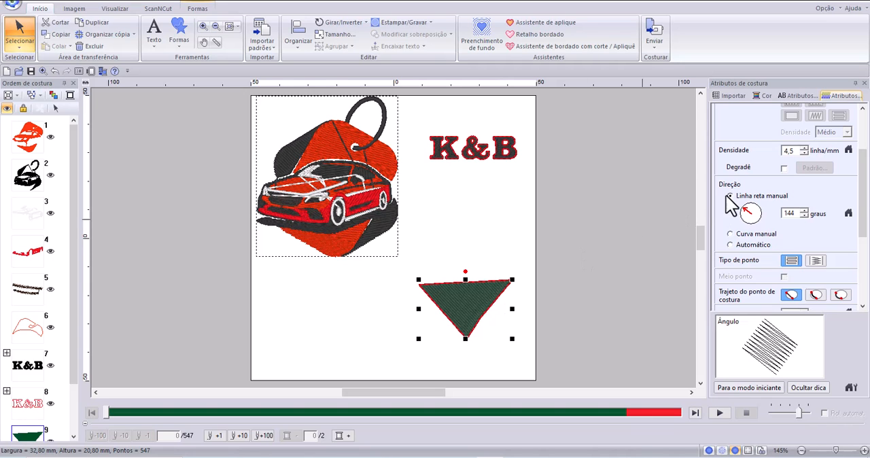
pyautogui.moveTo(864, 193); pyautogui.dragTo(864, 161)
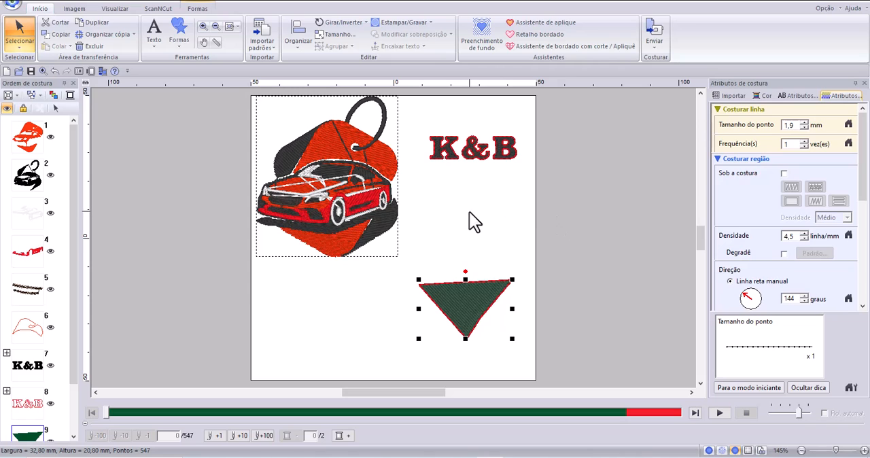
pyautogui.click(494, 259)
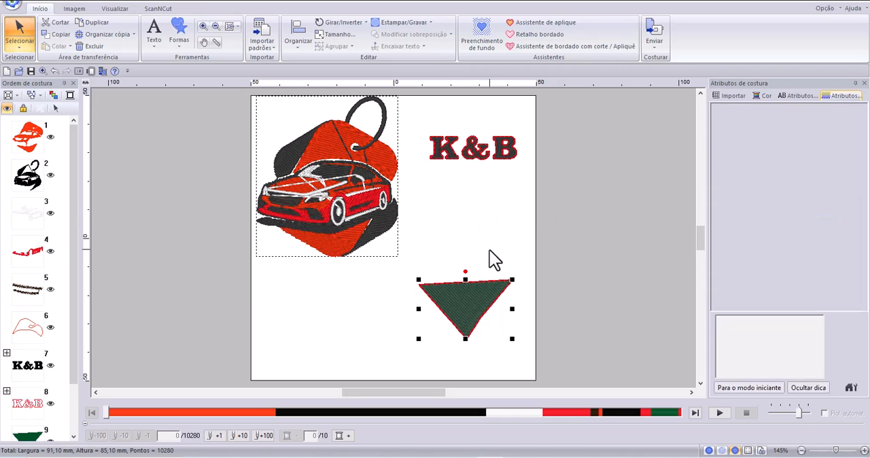
# Move the K&B text onto the triangle and place the triangle's fill before the text in the sewing order.
pyautogui.click(502, 154)
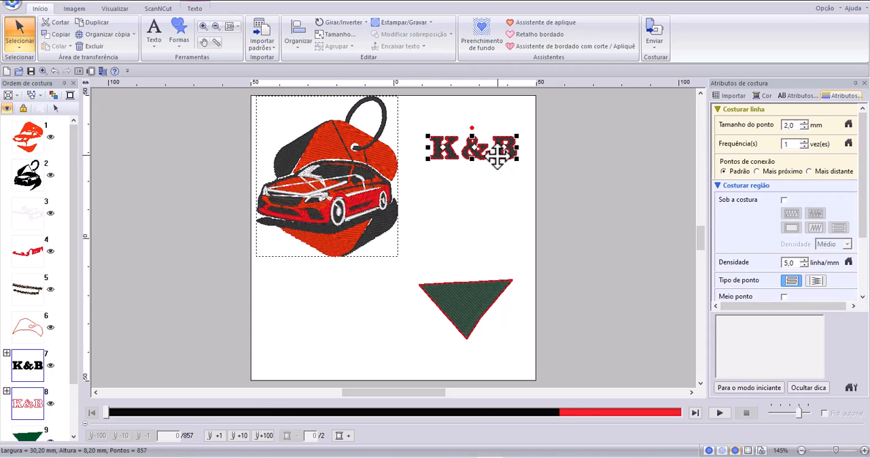
pyautogui.moveTo(498, 158); pyautogui.dragTo(490, 312)
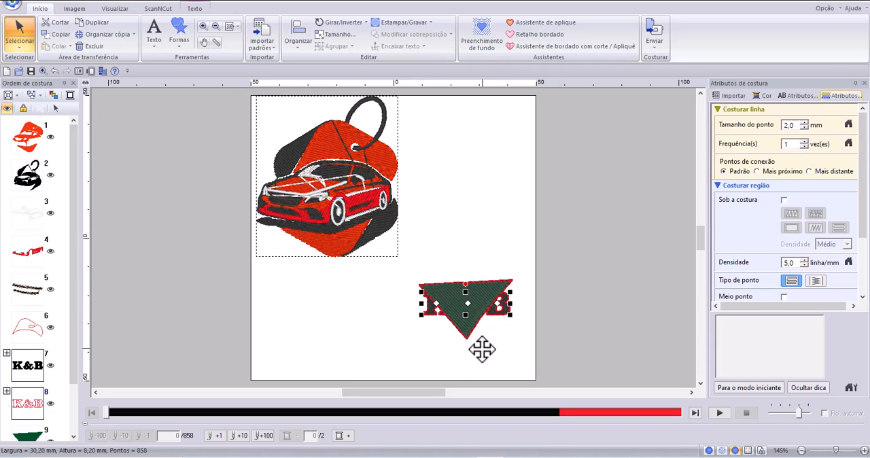
pyautogui.scroll(-1, 75, 289)
pyautogui.click(27, 429)
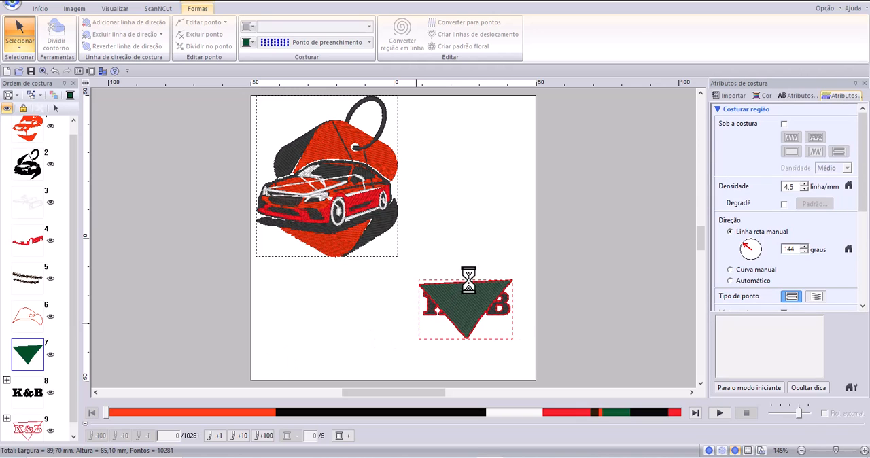
pyautogui.click(500, 261)
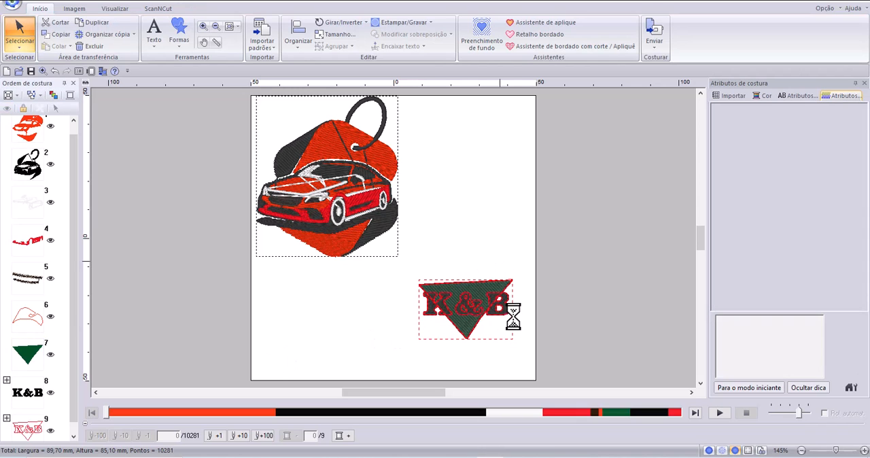
# Change the region fill color of the K&B text to blue.
pyautogui.click(425, 315)
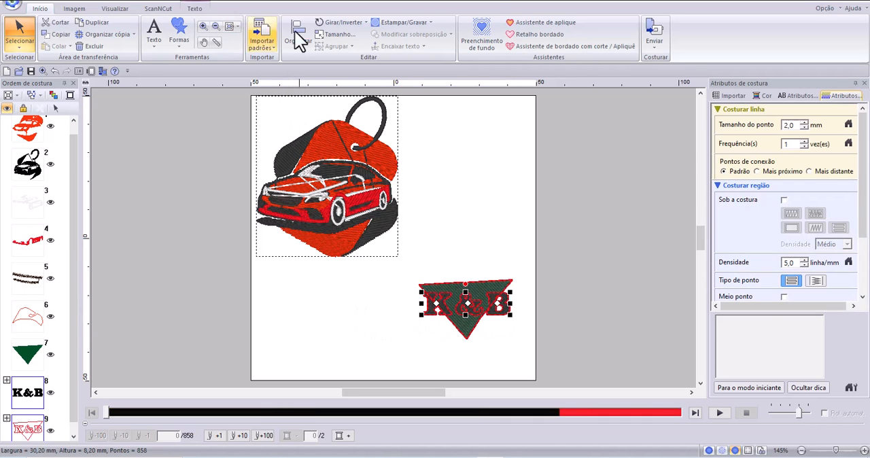
pyautogui.click(197, 9)
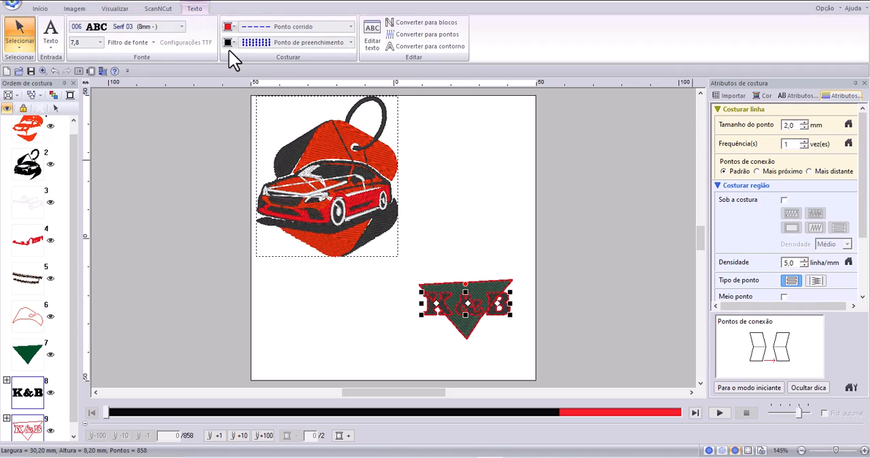
pyautogui.click(231, 42)
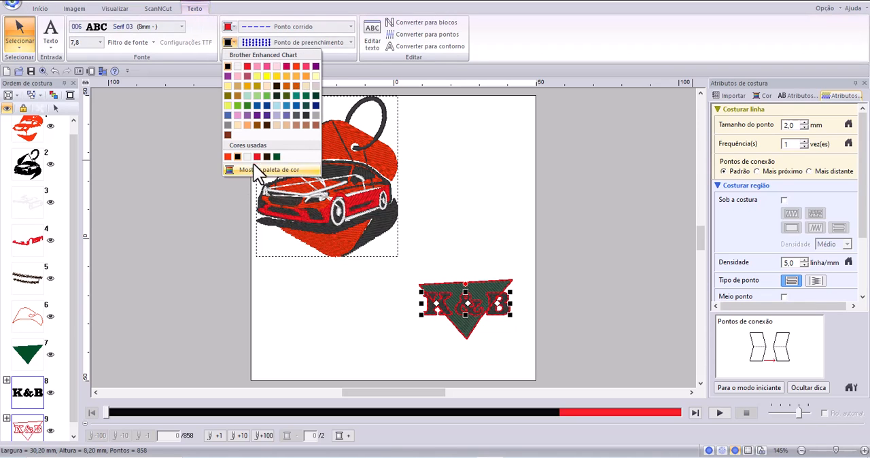
pyautogui.click(297, 107)
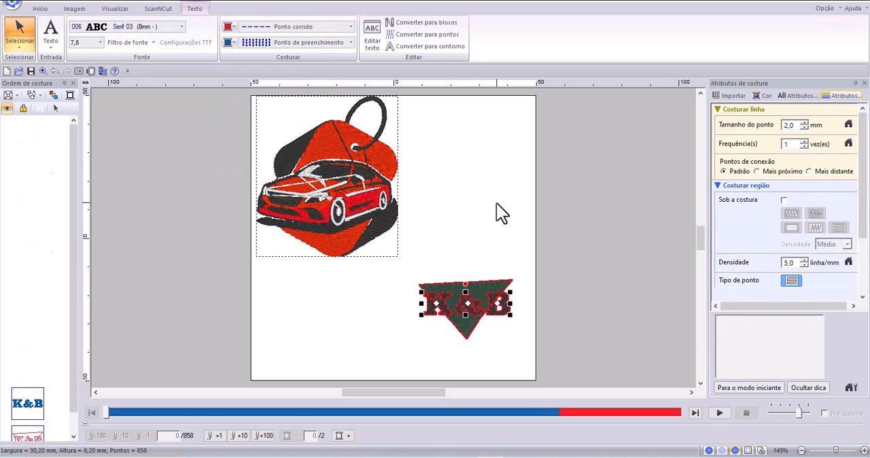
pyautogui.click(496, 203)
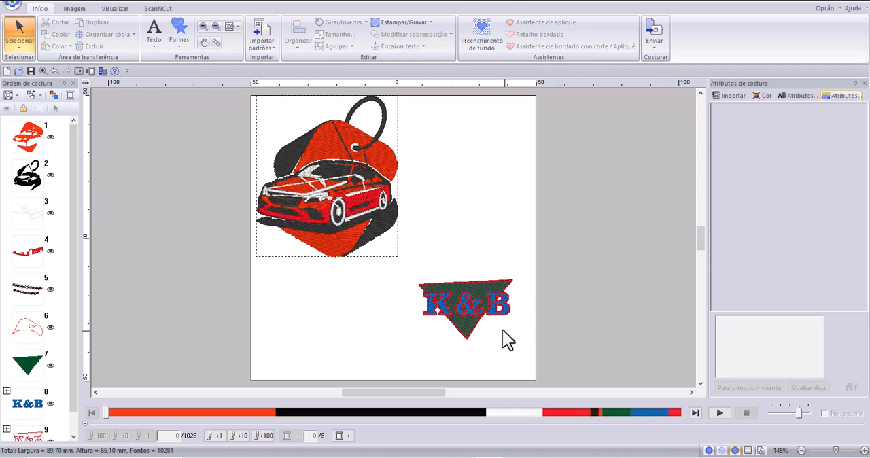
# Examine the K&B text and triangle up close, selecting both together to check their shared sewing attributes.
pyautogui.click(237, 26)
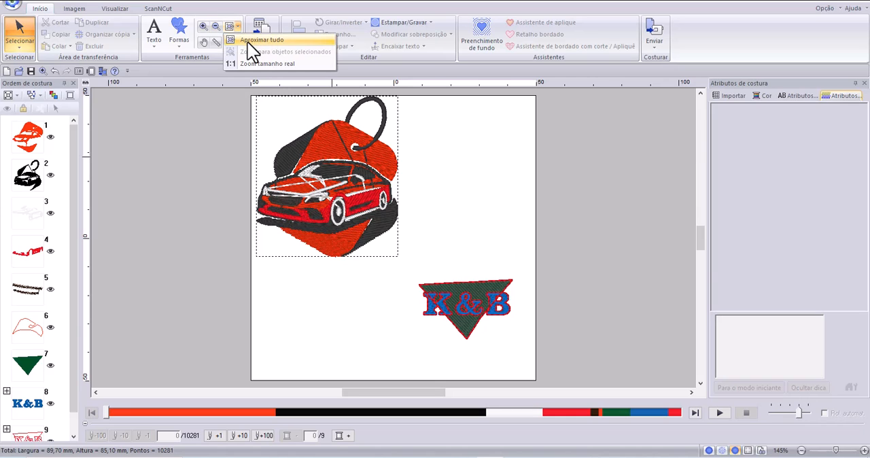
pyautogui.click(247, 42)
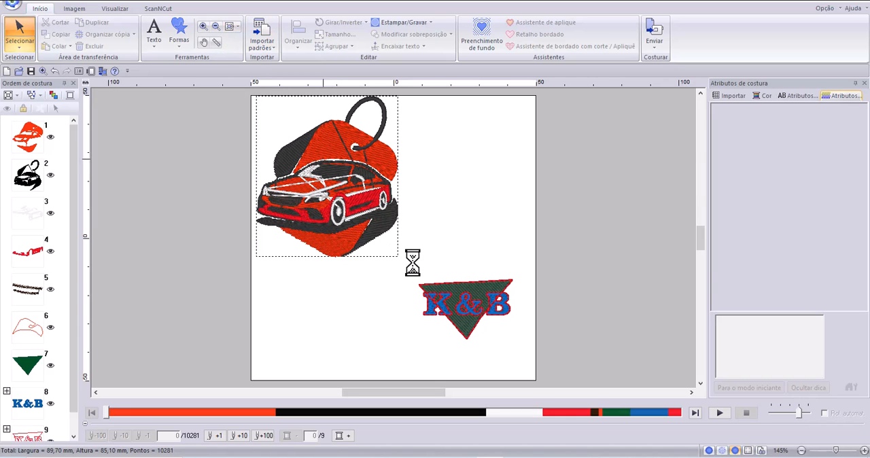
pyautogui.click(203, 27)
pyautogui.moveTo(417, 266); pyautogui.dragTo(541, 373)
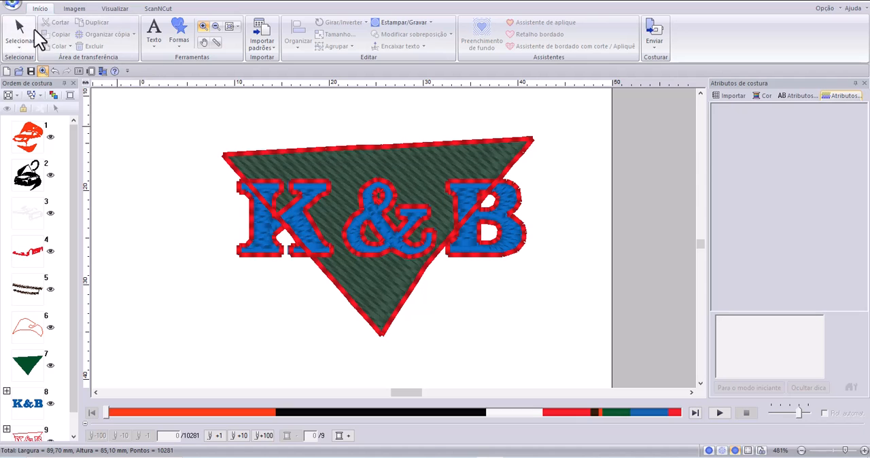
pyautogui.click(20, 27)
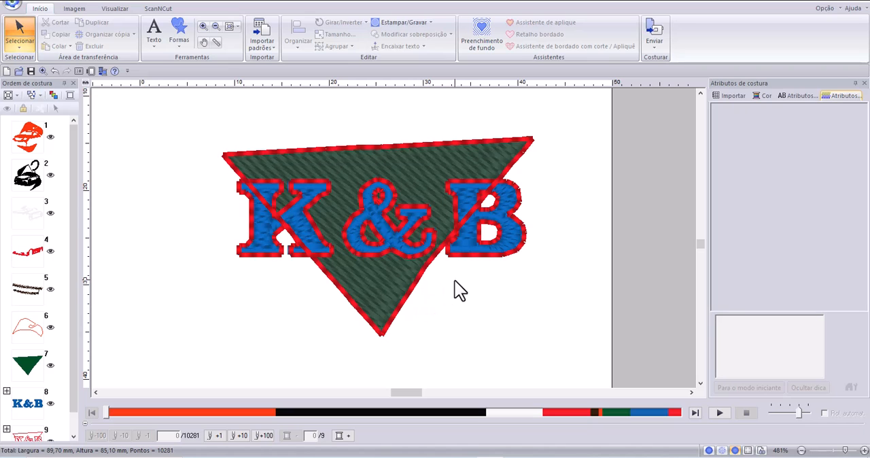
pyautogui.moveTo(187, 108); pyautogui.dragTo(590, 366)
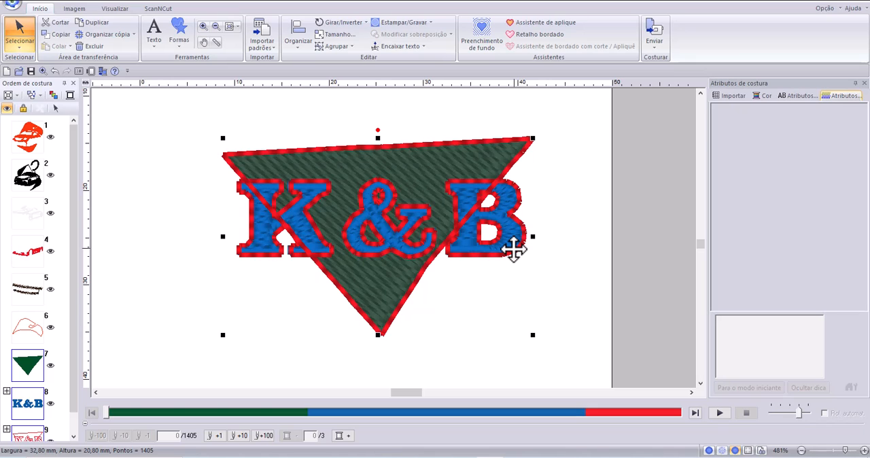
pyautogui.click(549, 253)
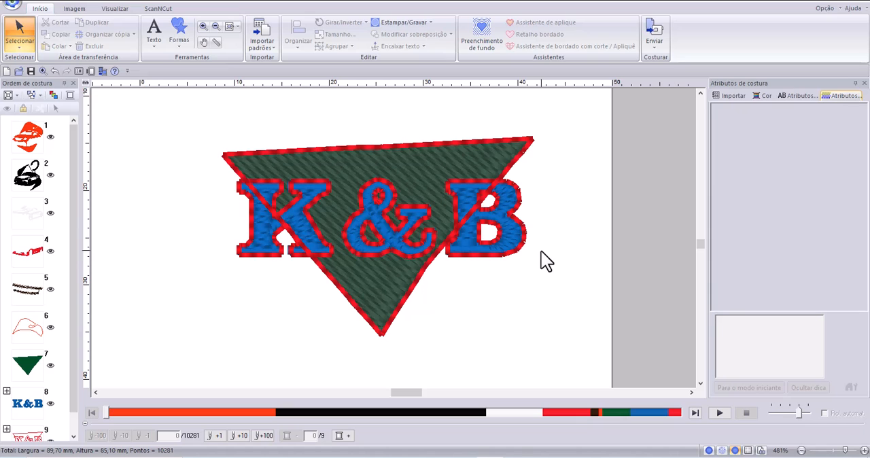
# Convert the K&B text into outline shapes.
pyautogui.click(502, 239)
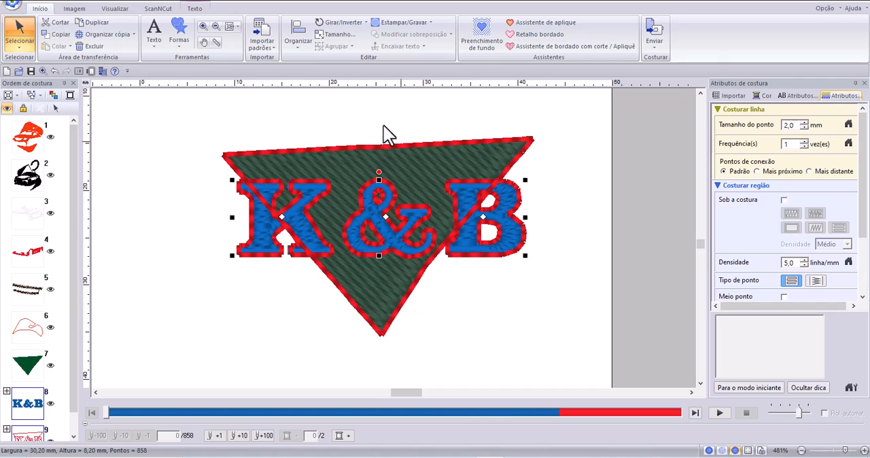
pyautogui.click(197, 9)
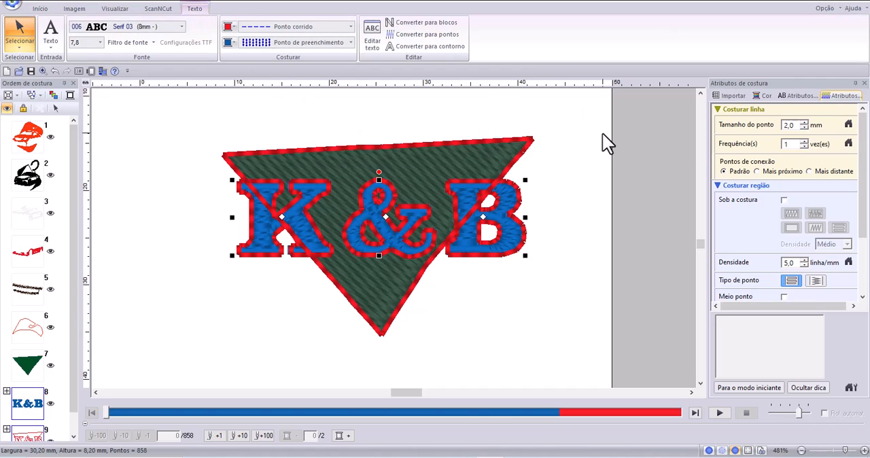
pyautogui.click(445, 48)
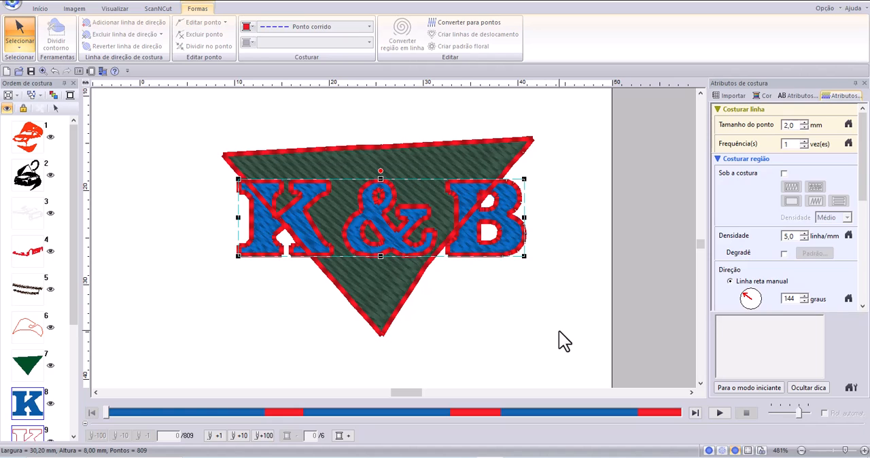
pyautogui.click(527, 349)
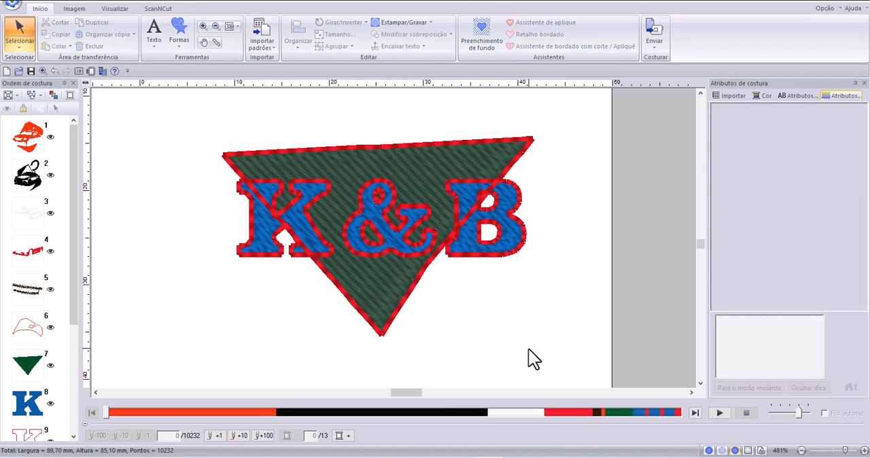
# Examine the sewing attributes offered for the converted K&B outlines and check whether text attributes are still available.
pyautogui.moveTo(169, 98); pyautogui.dragTo(208, 181)
pyautogui.click(511, 238)
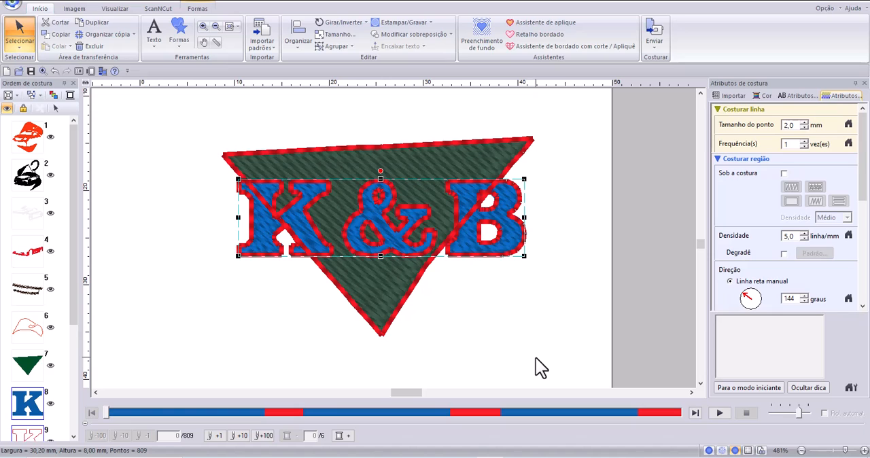
pyautogui.click(781, 95)
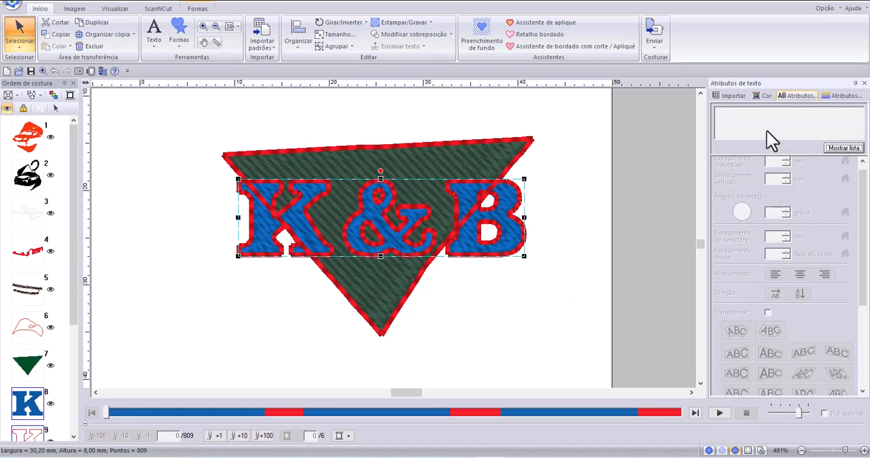
pyautogui.click(835, 96)
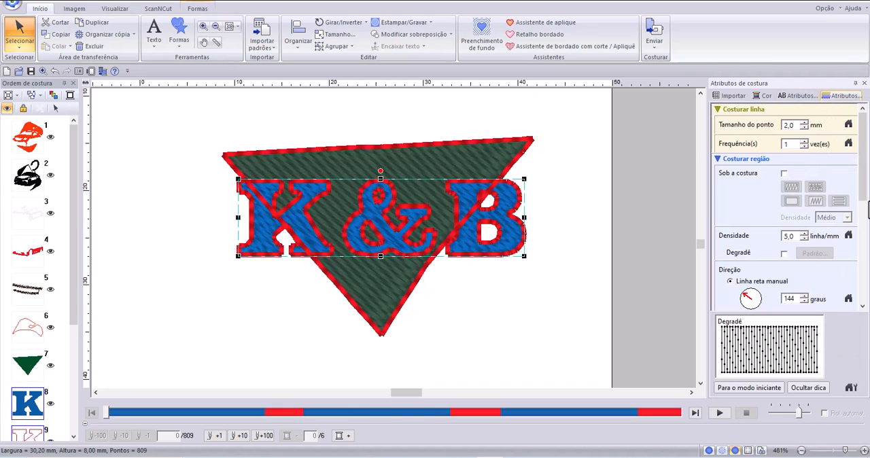
pyautogui.moveTo(862, 197); pyautogui.dragTo(851, 300)
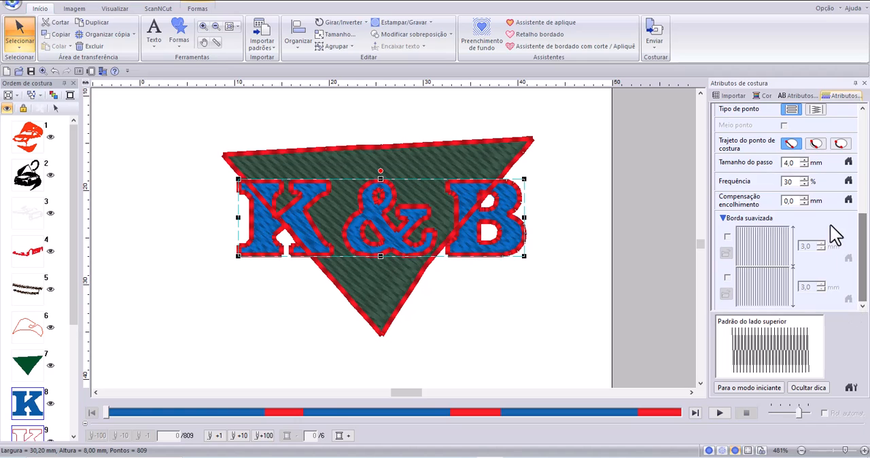
pyautogui.moveTo(865, 258); pyautogui.dragTo(867, 144)
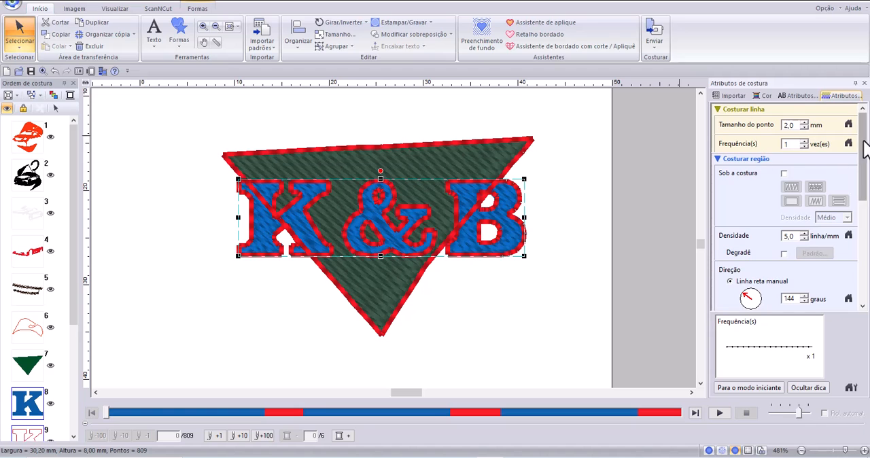
pyautogui.click(796, 96)
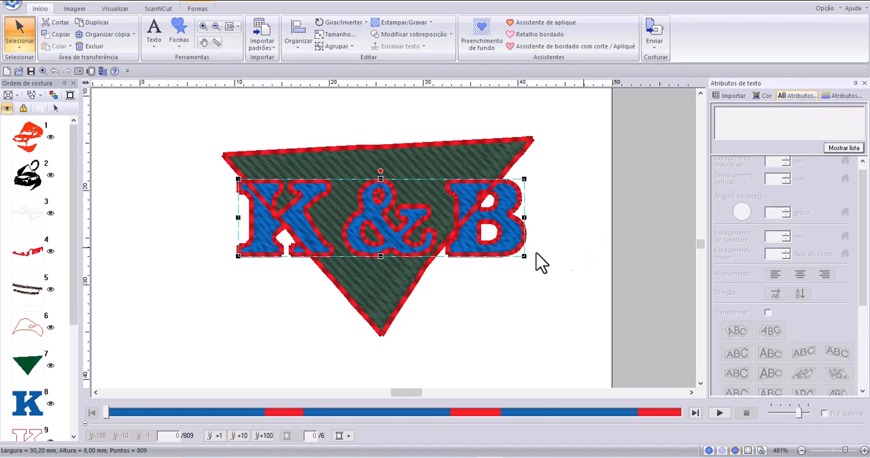
pyautogui.click(531, 311)
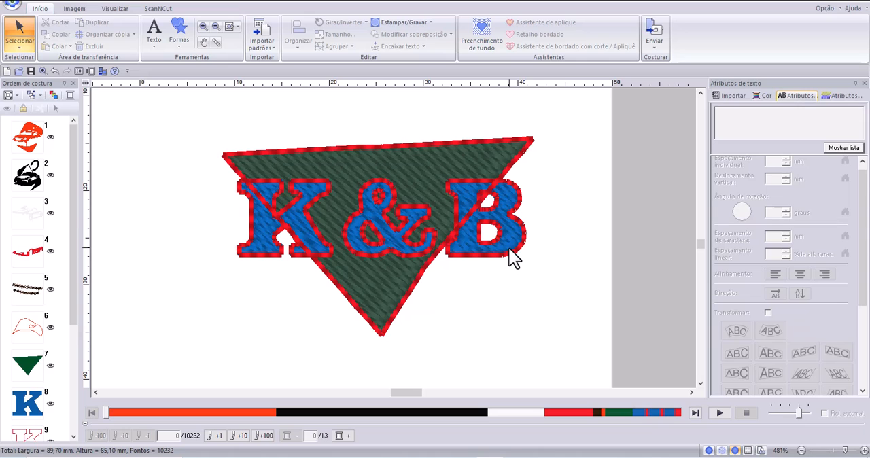
# Remove the overlap between the triangle and the K&B outlines so the letters are cut out of the triangle.
pyautogui.moveTo(153, 104); pyautogui.dragTo(577, 382)
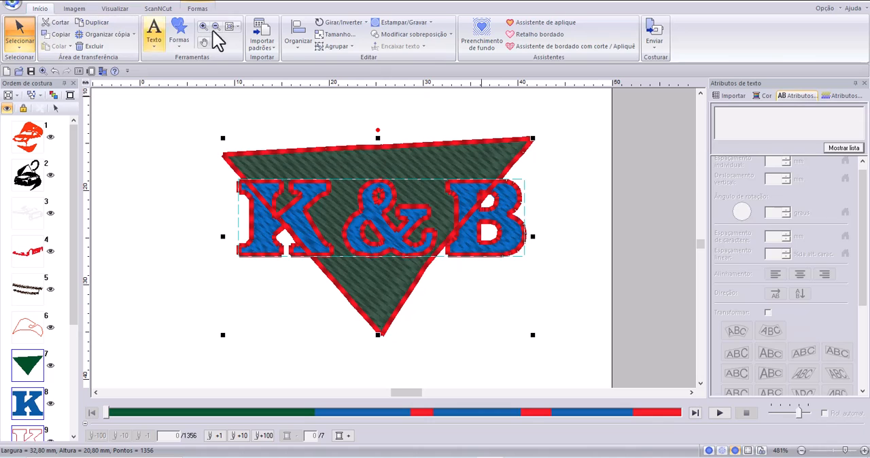
pyautogui.click(447, 36)
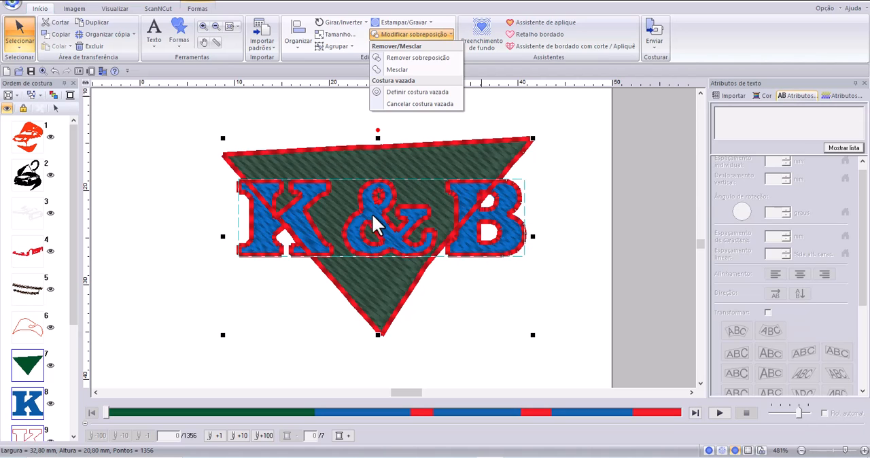
pyautogui.click(410, 59)
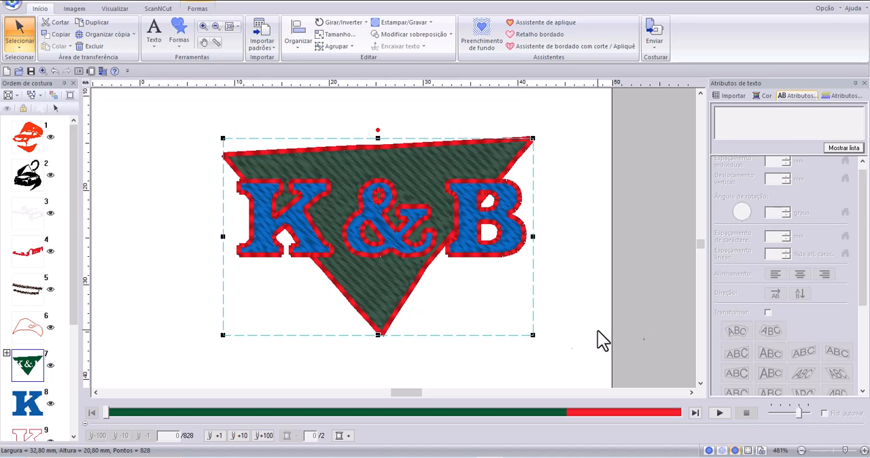
# Move the K&B outlines off the triangle to the area beside the car, and shift the cut-out triangle to the page's lower middle.
pyautogui.click(464, 209)
pyautogui.moveTo(465, 209); pyautogui.dragTo(475, 303)
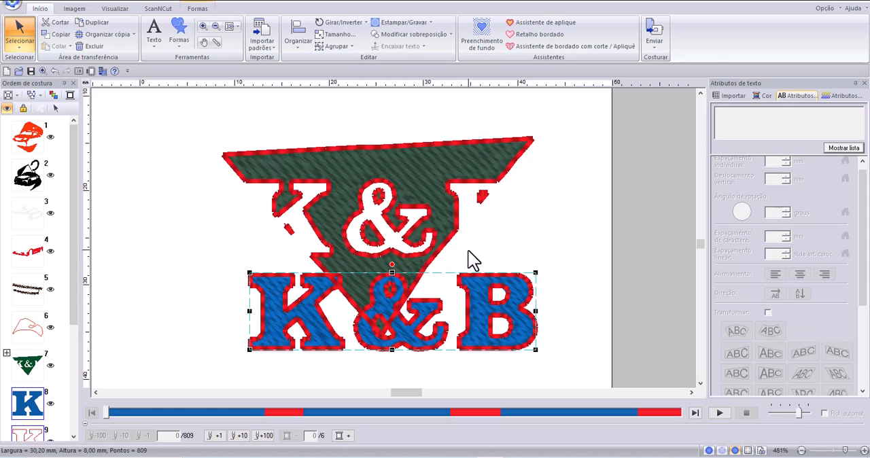
pyautogui.click(238, 26)
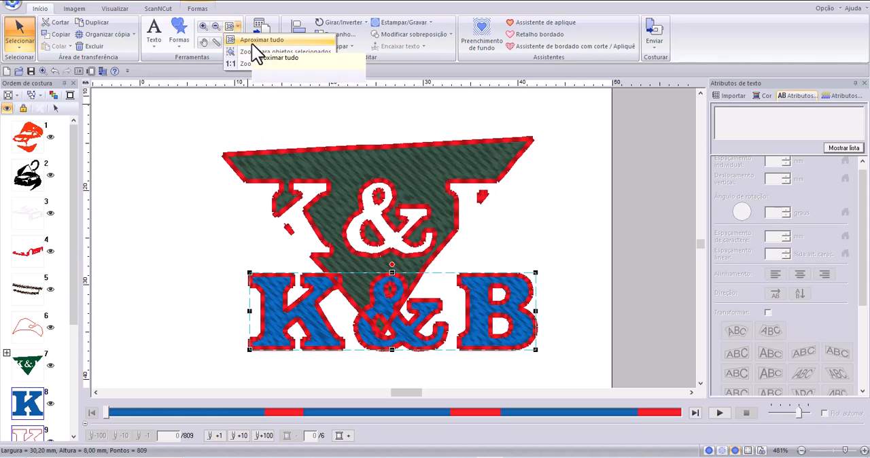
pyautogui.click(235, 41)
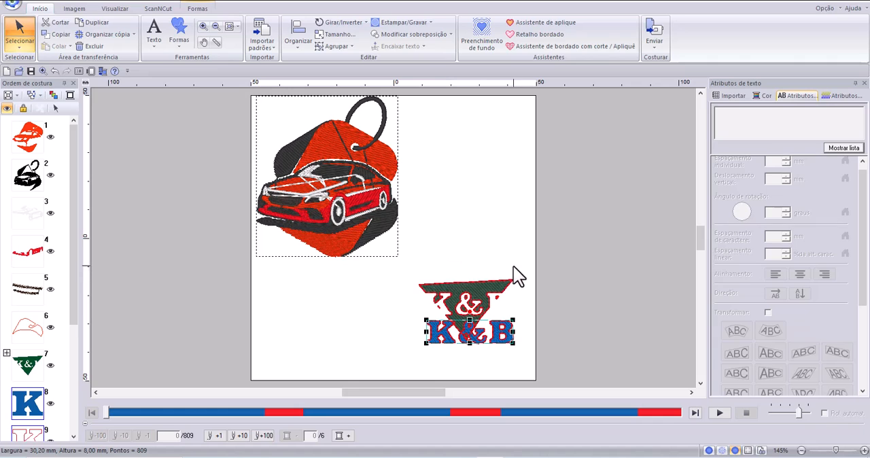
pyautogui.moveTo(497, 335); pyautogui.dragTo(498, 199)
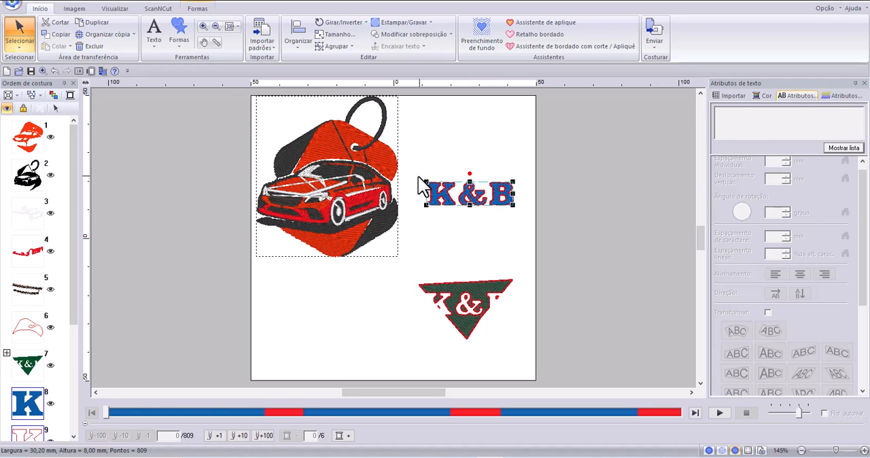
pyautogui.click(484, 289)
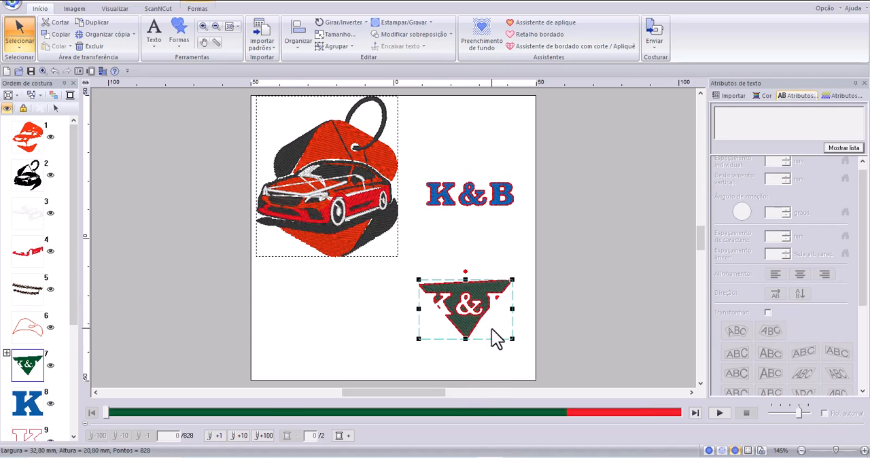
pyautogui.moveTo(480, 314); pyautogui.dragTo(478, 388)
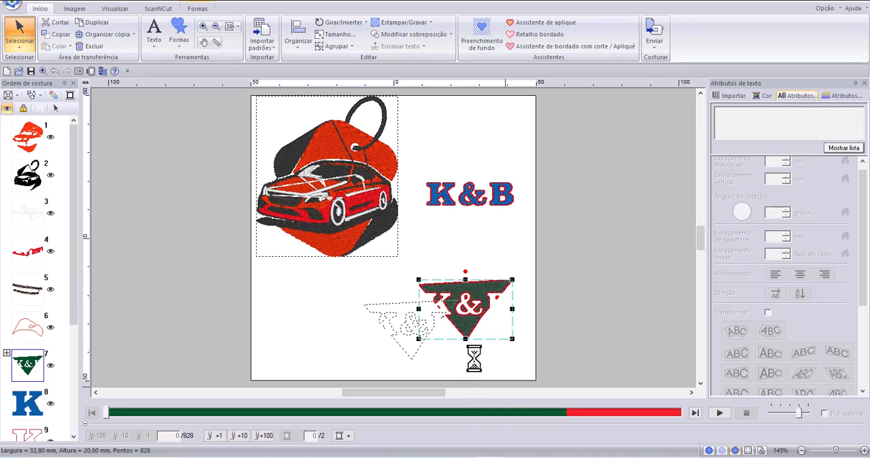
# Delete the car pattern and the K&B outlines, and move the remaining cut-out triangle near the page centre.
pyautogui.click(359, 176)
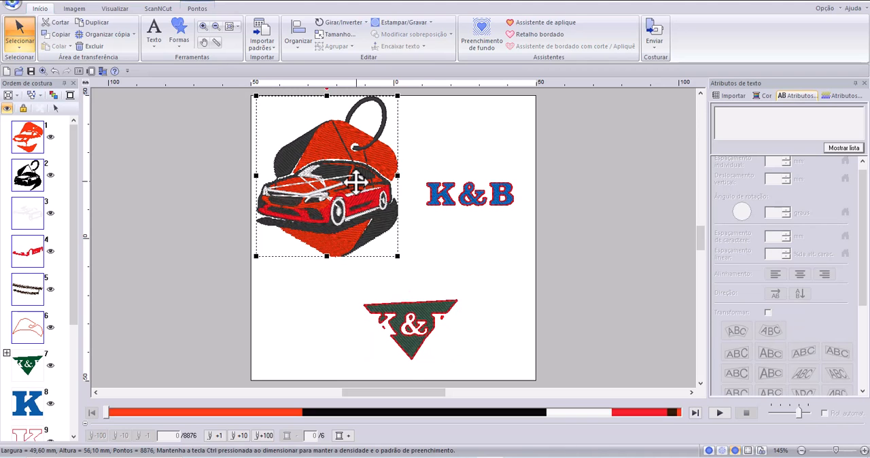
pyautogui.press('Delete')
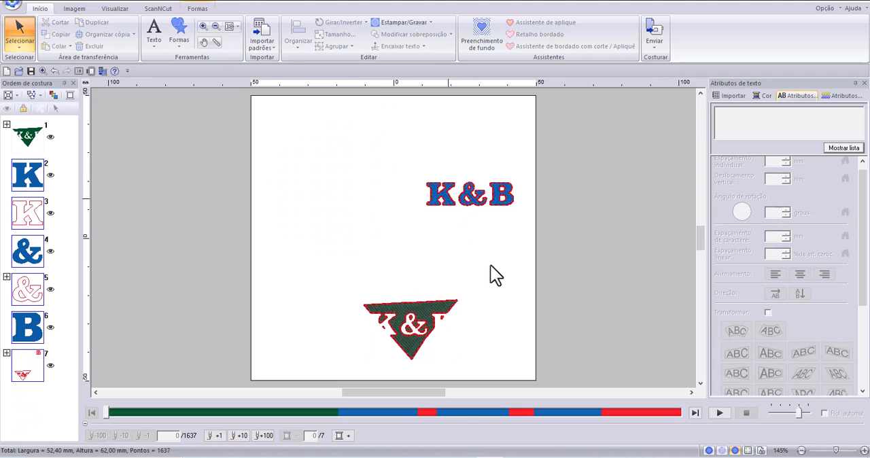
pyautogui.click(481, 198)
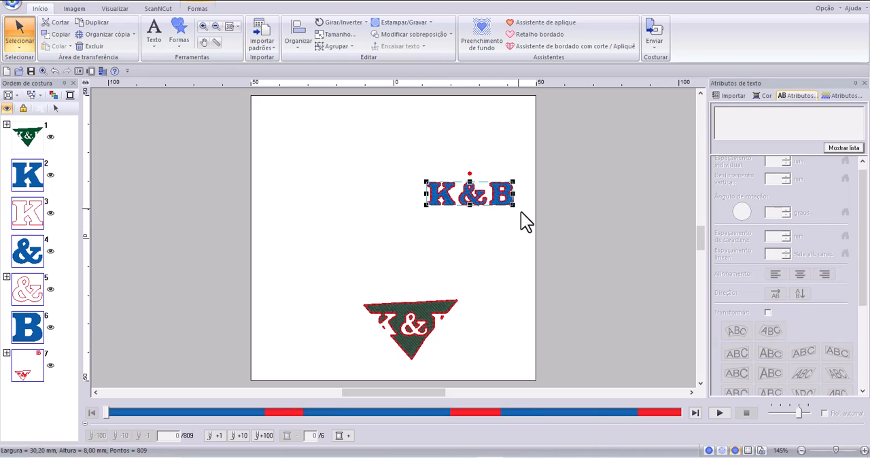
pyautogui.press('Delete')
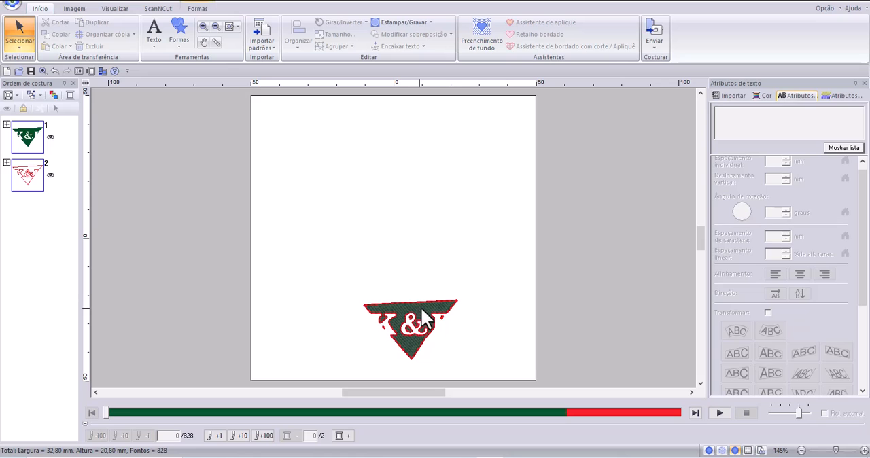
pyautogui.moveTo(421, 316); pyautogui.dragTo(418, 198)
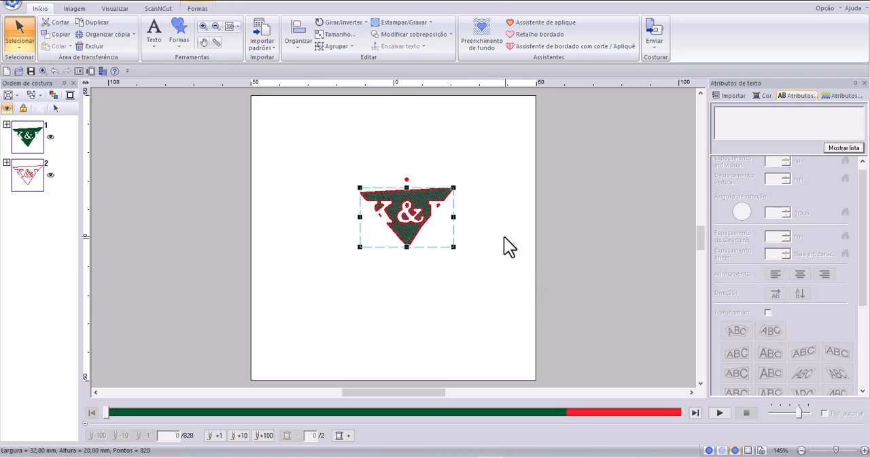
# Review the cut-out triangle's sewing attributes and convert the shape to stitches.
pyautogui.click(832, 95)
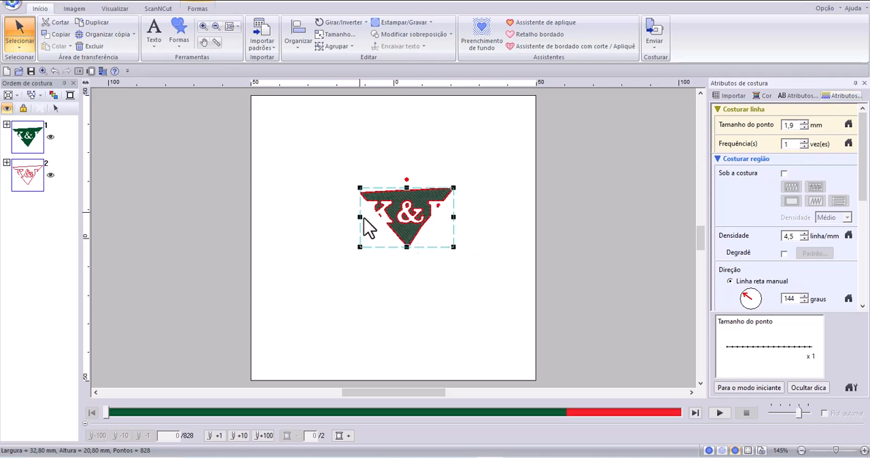
pyautogui.moveTo(861, 184)
pyautogui.mouseDown()
pyautogui.moveTo(861, 262)
pyautogui.moveTo(862, 184)
pyautogui.mouseUp()
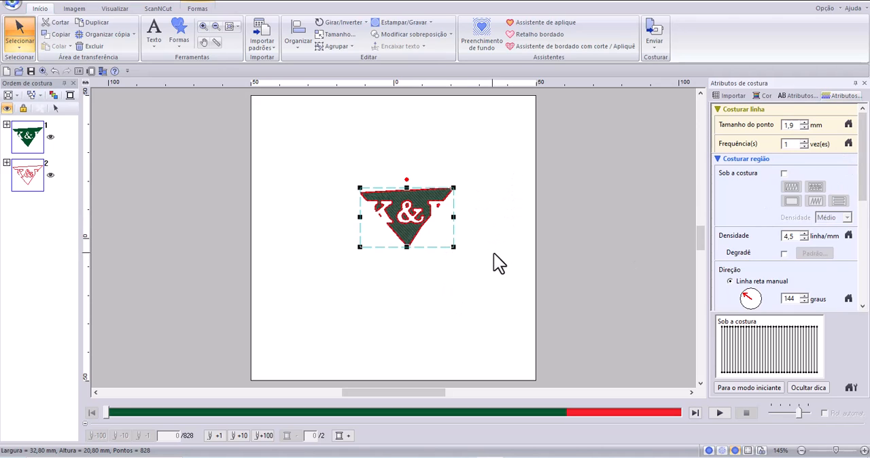
pyautogui.click(201, 10)
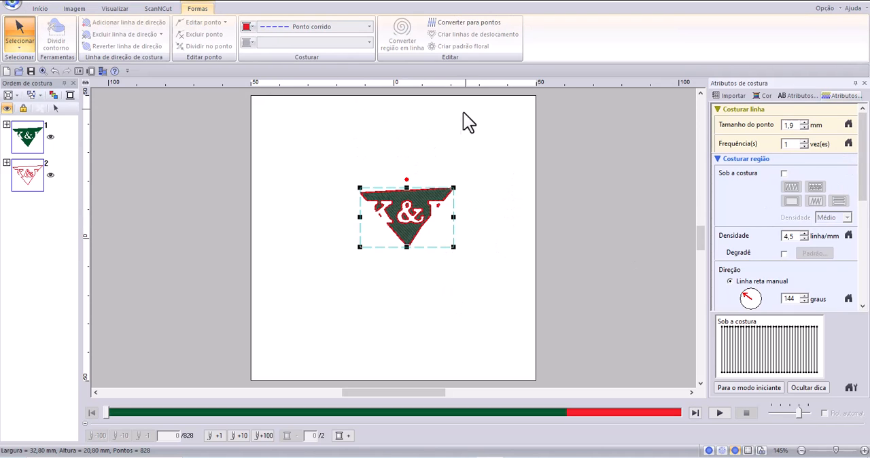
pyautogui.click(474, 24)
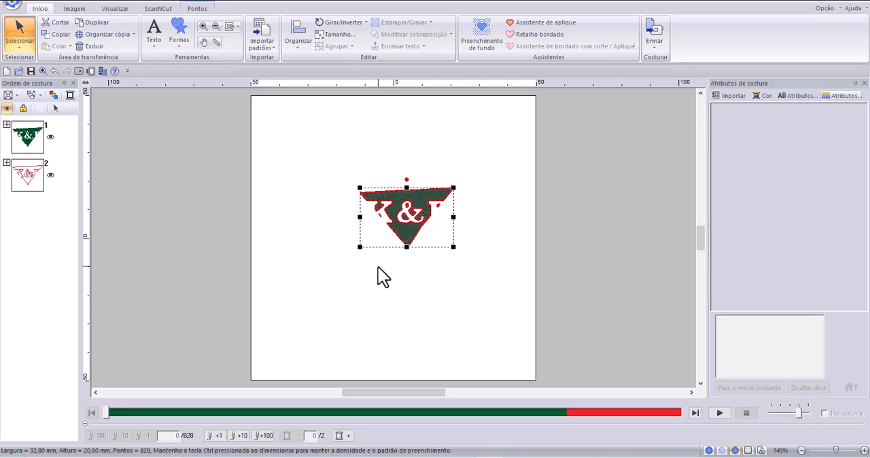
# Check whether the stitch-converted triangle offers text or sewing attributes, and examine its stitch editing and conversion options.
pyautogui.click(792, 95)
pyautogui.click(832, 95)
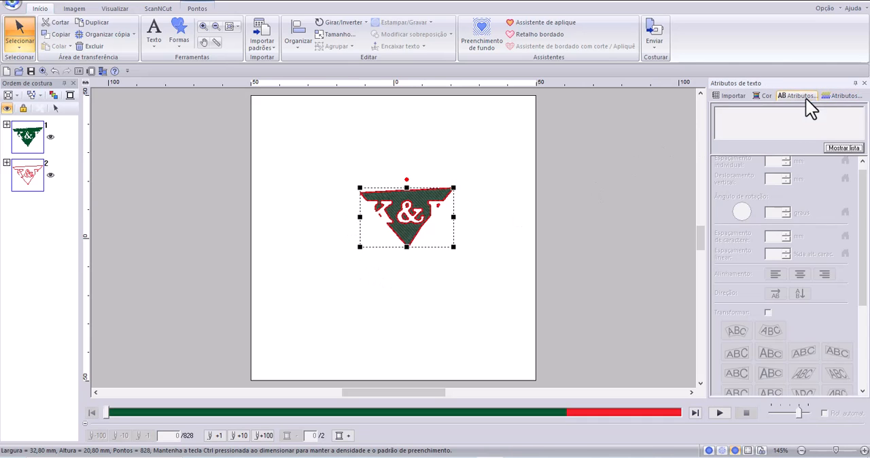
pyautogui.click(793, 96)
pyautogui.click(842, 97)
pyautogui.click(782, 96)
pyautogui.click(845, 97)
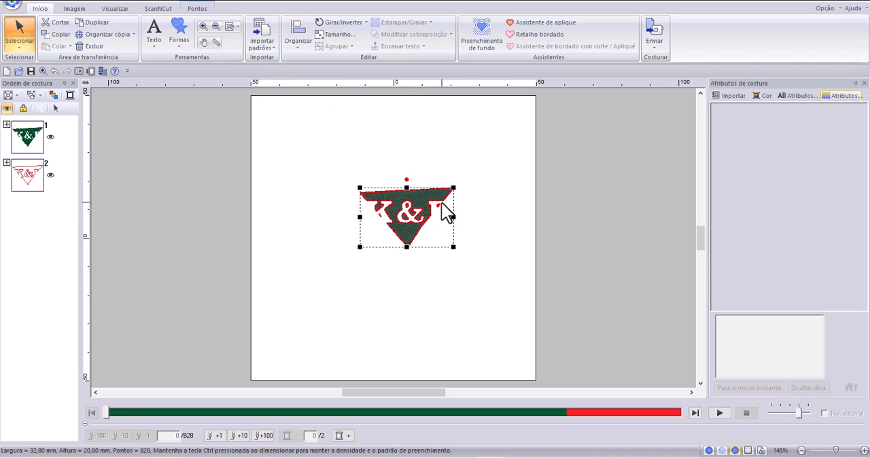
pyautogui.click(201, 9)
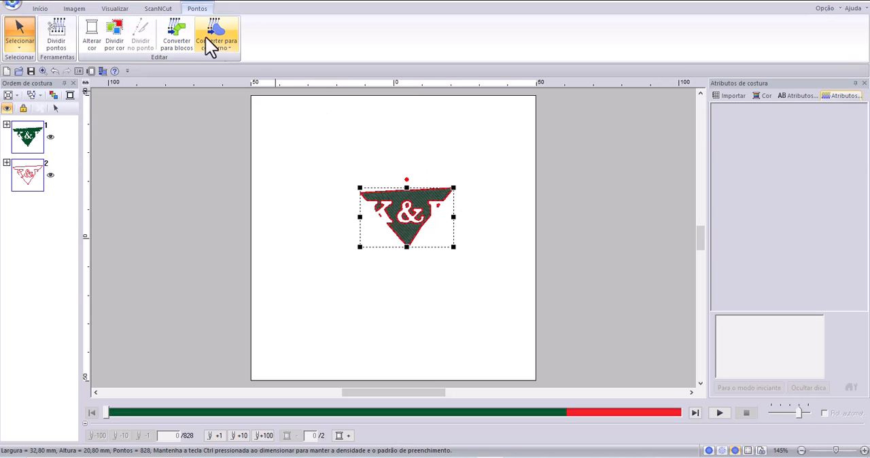